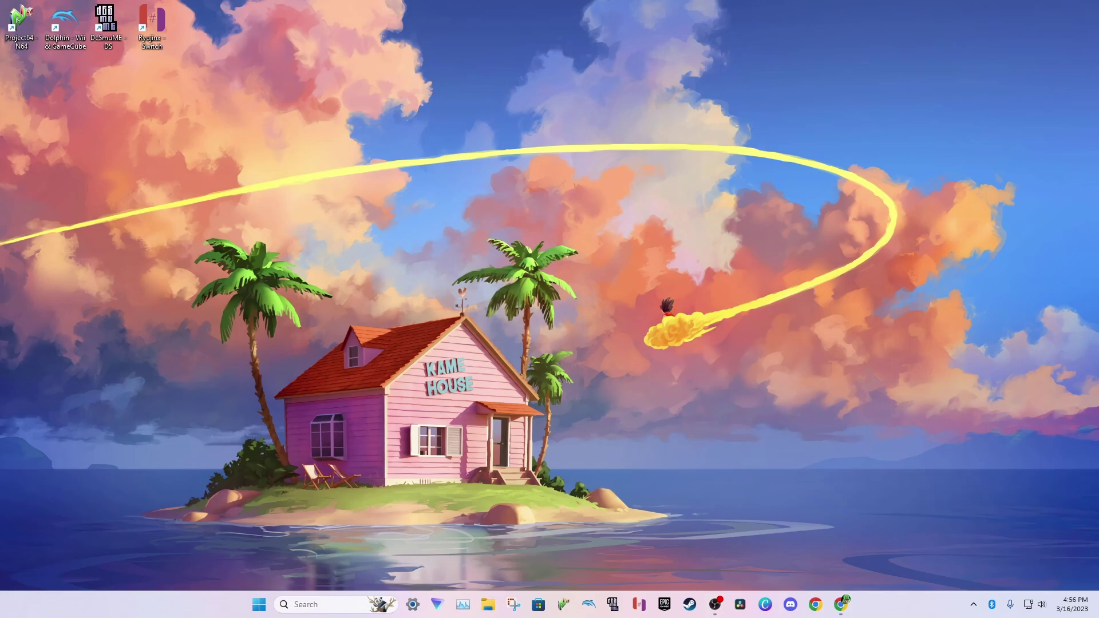
- Open the Local Disk (C:) drive in File Explorer
left_click(488, 605)
scroll(120, 435, "down", 2)
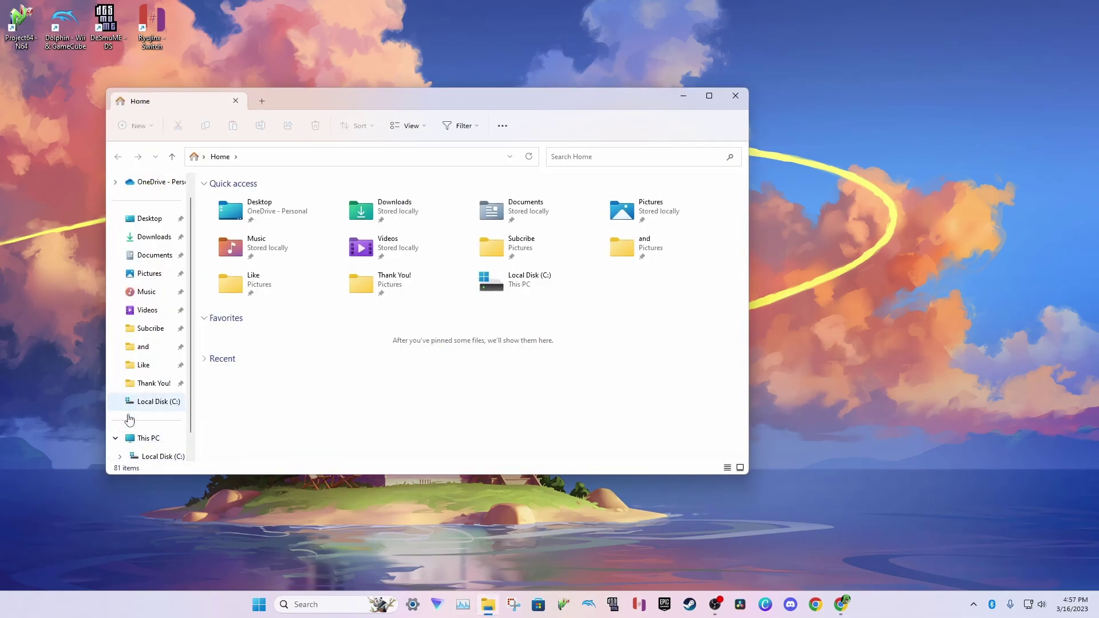
left_click(161, 388)
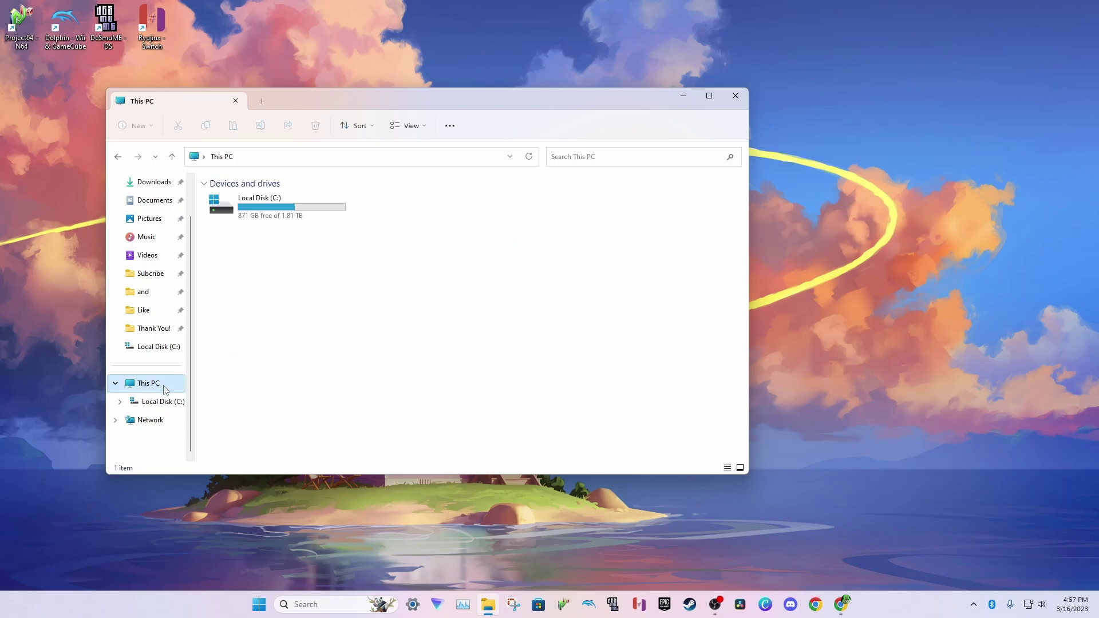
double_click(276, 211)
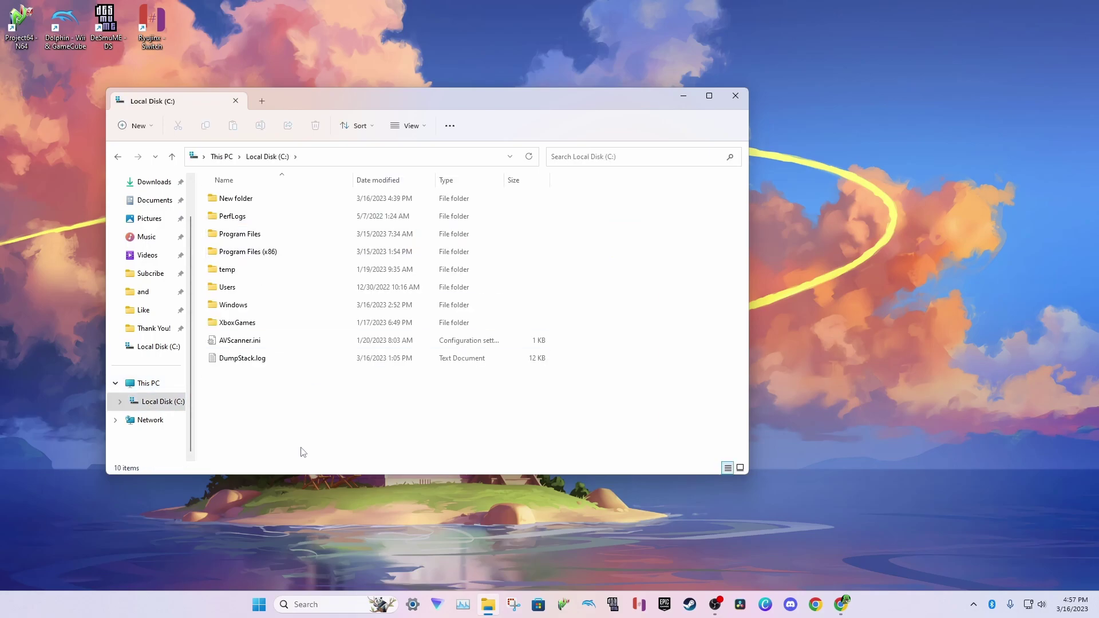
- Create a folder named "Nintendo Games" on the Local Disk (C:) drive
right_click(277, 421)
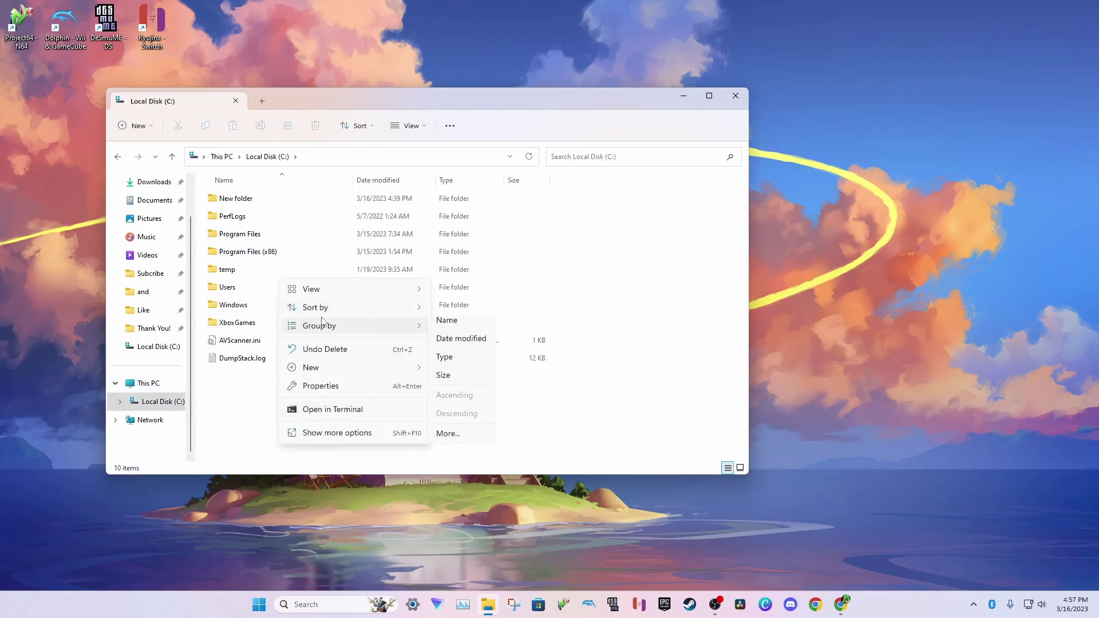
mouse_move(376, 373)
left_click(442, 371)
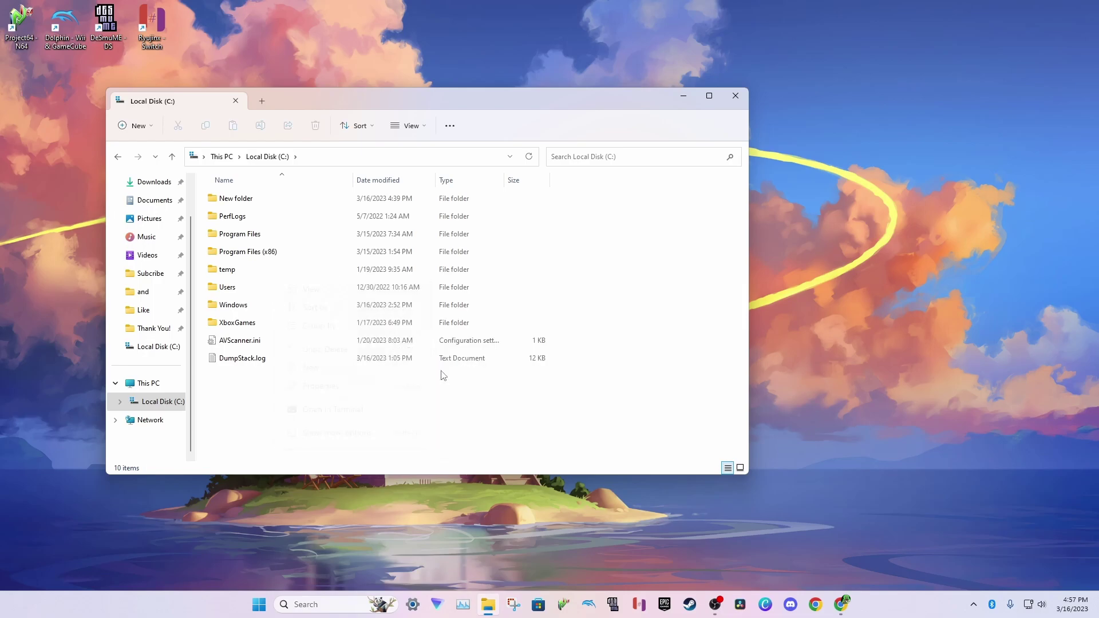
type("Nin")
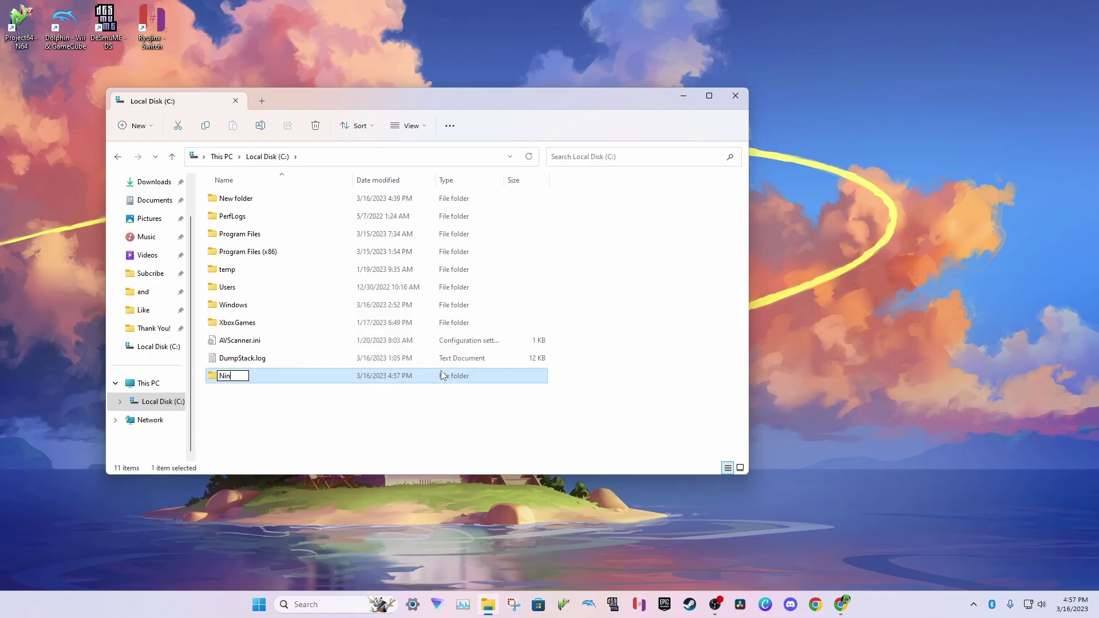
type("tendo Games")
left_click(382, 436)
- Create a second folder named "Emulator Programs" on the Local Disk (C:) drive
right_click(322, 414)
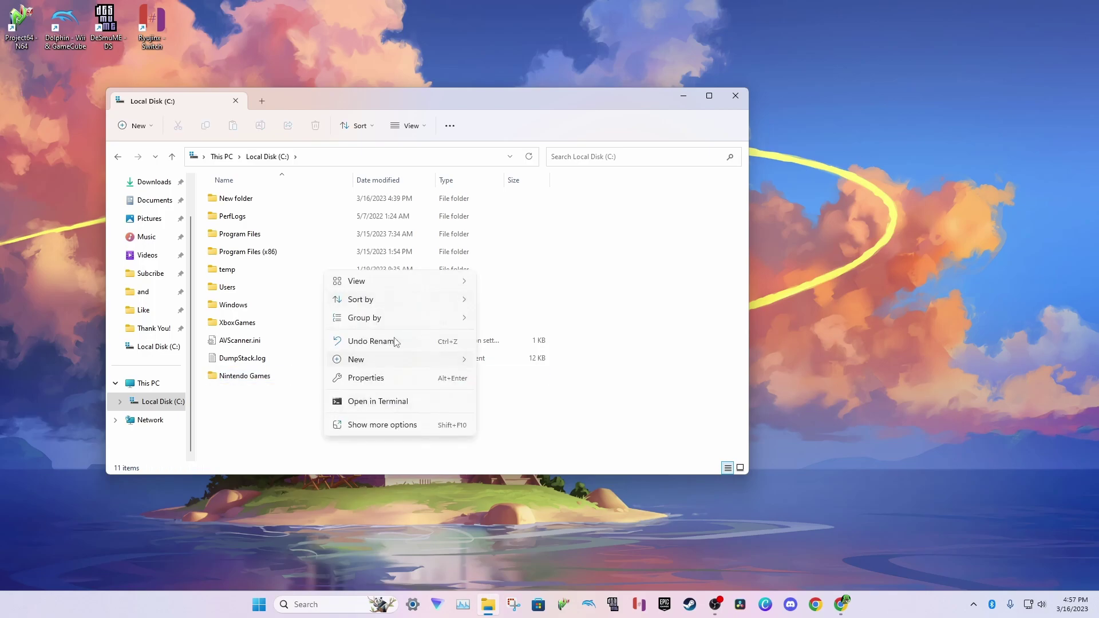
mouse_move(376, 361)
left_click(506, 360)
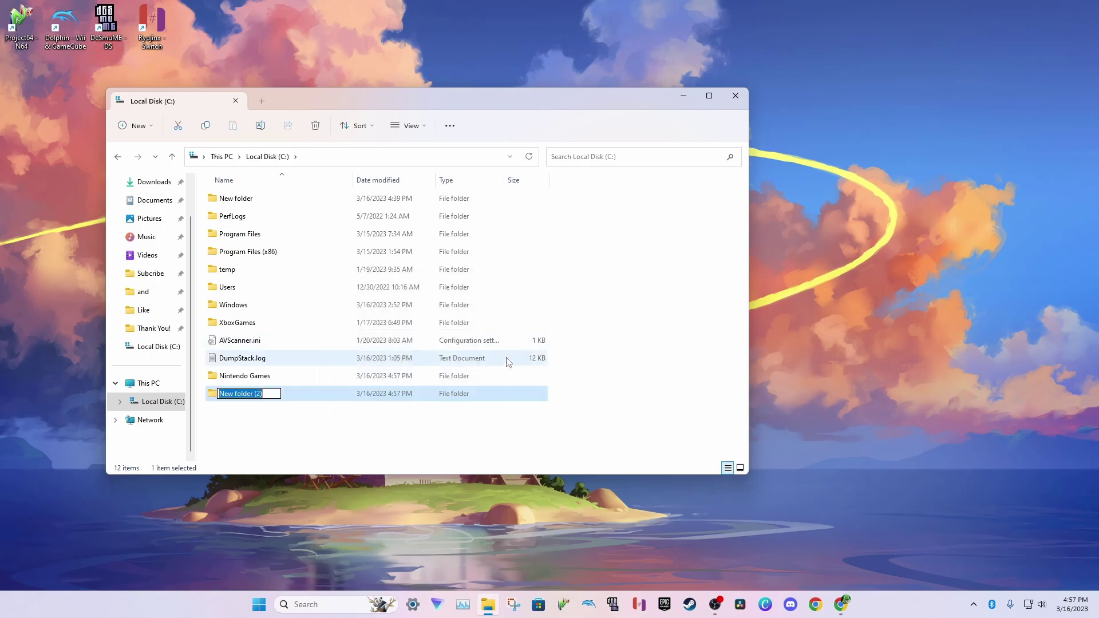
type("Emu")
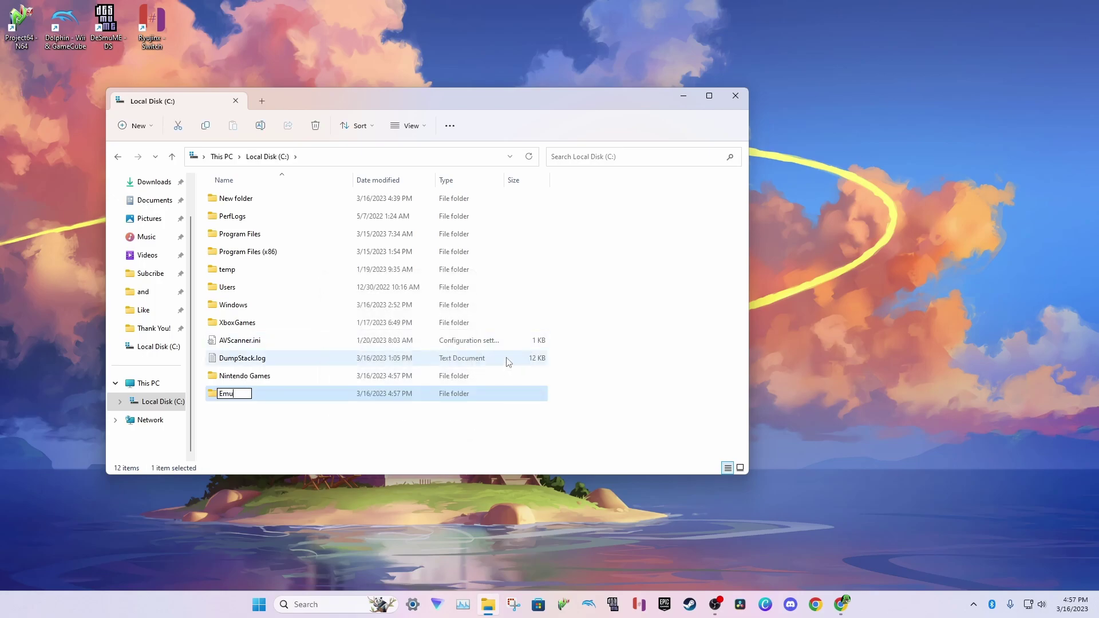
type("lator Programs")
key("Return")
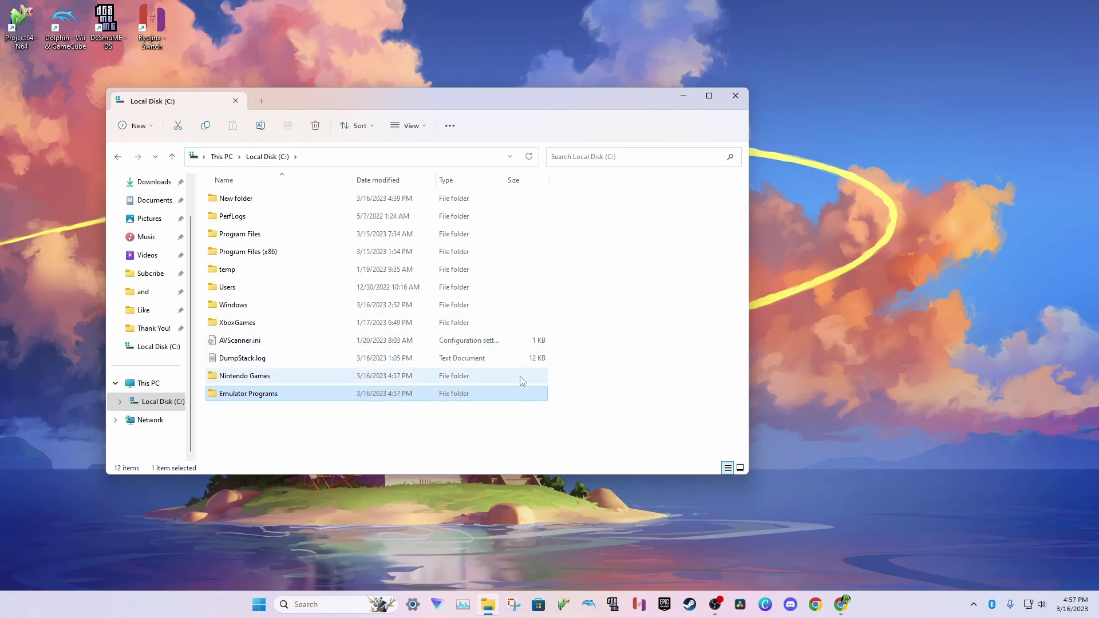
left_click(485, 429)
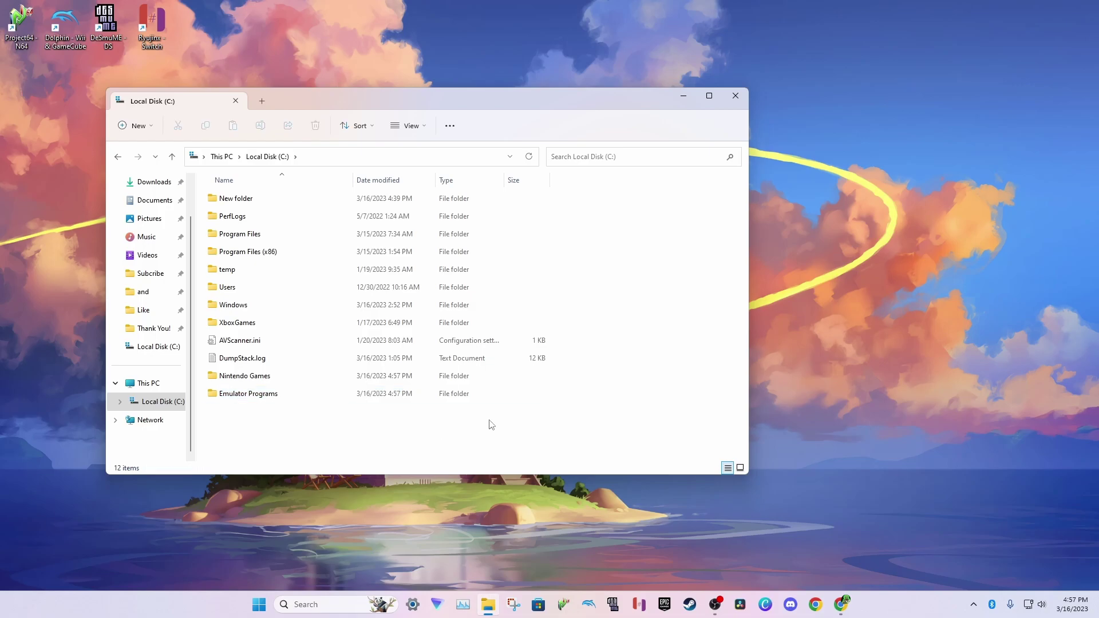
- Create a subfolder named "N64" inside the Nintendo Games folder
double_click(346, 382)
right_click(252, 228)
mouse_move(289, 329)
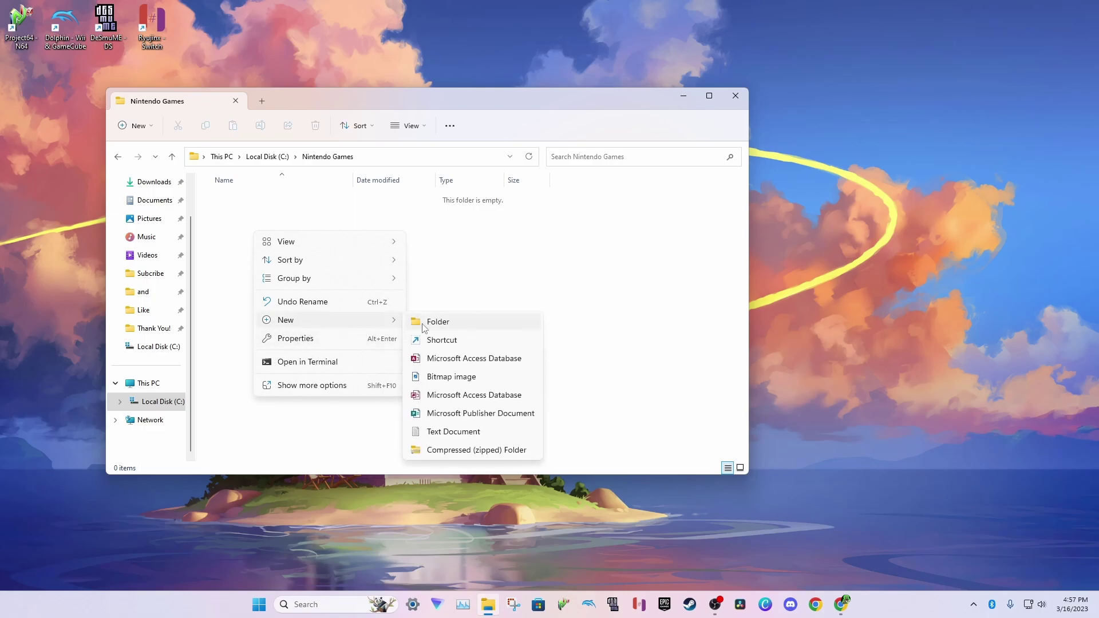
left_click(438, 322)
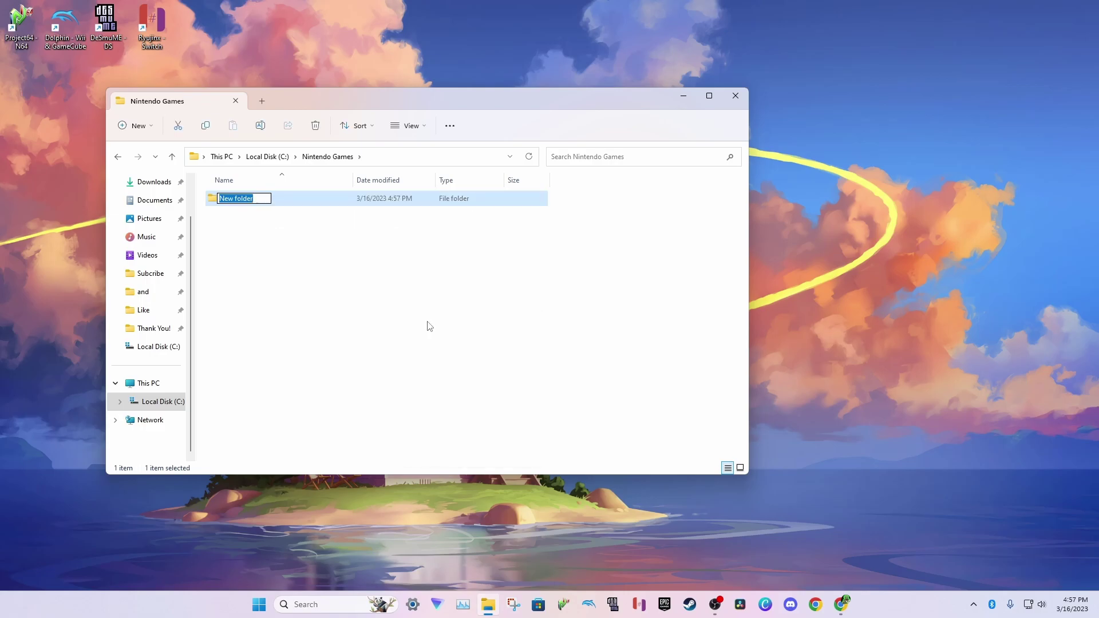
type("N64")
key("Return")
- Add a subfolder named "Wii" to the Nintendo Games folder
right_click(349, 256)
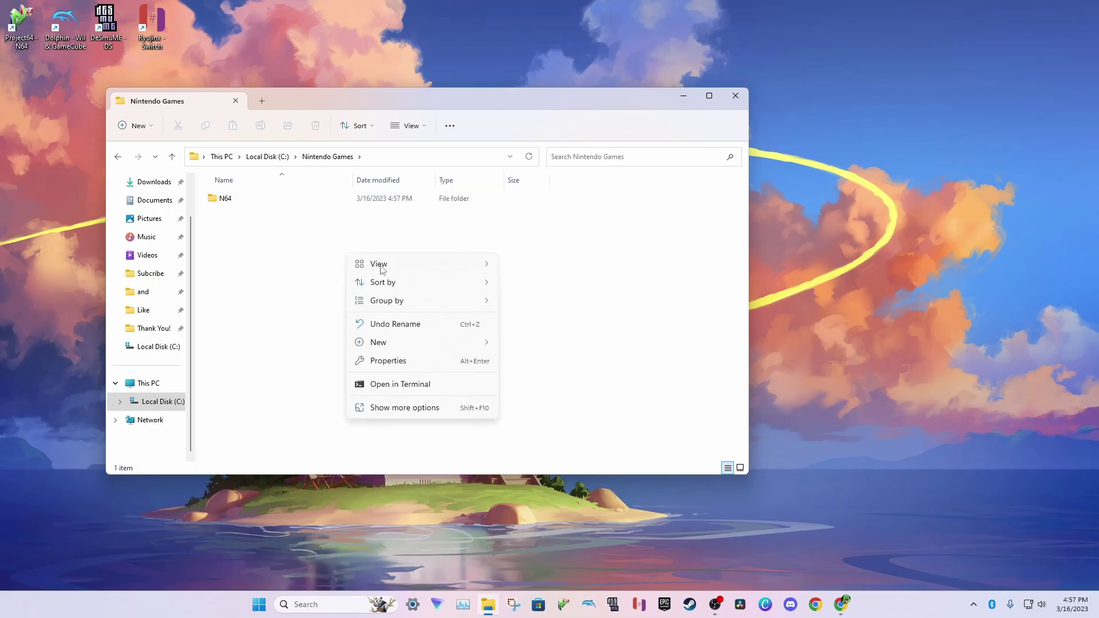
mouse_move(394, 347)
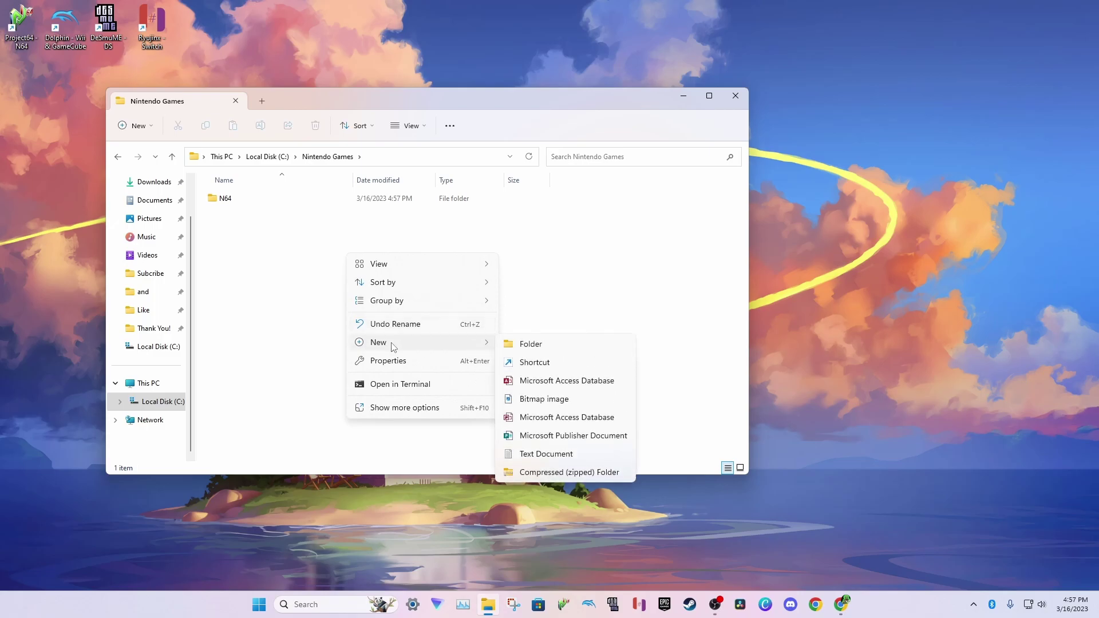
left_click(518, 344)
type("Wii")
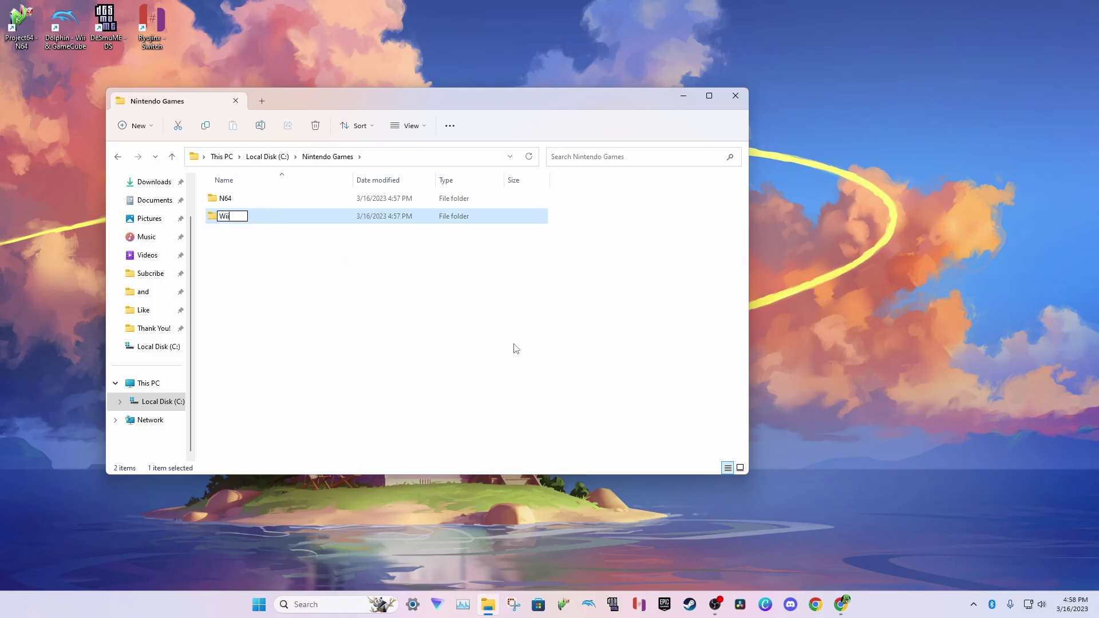
key("Return")
- Add a subfolder named "GameCube" to the Nintendo Games folder
right_click(356, 269)
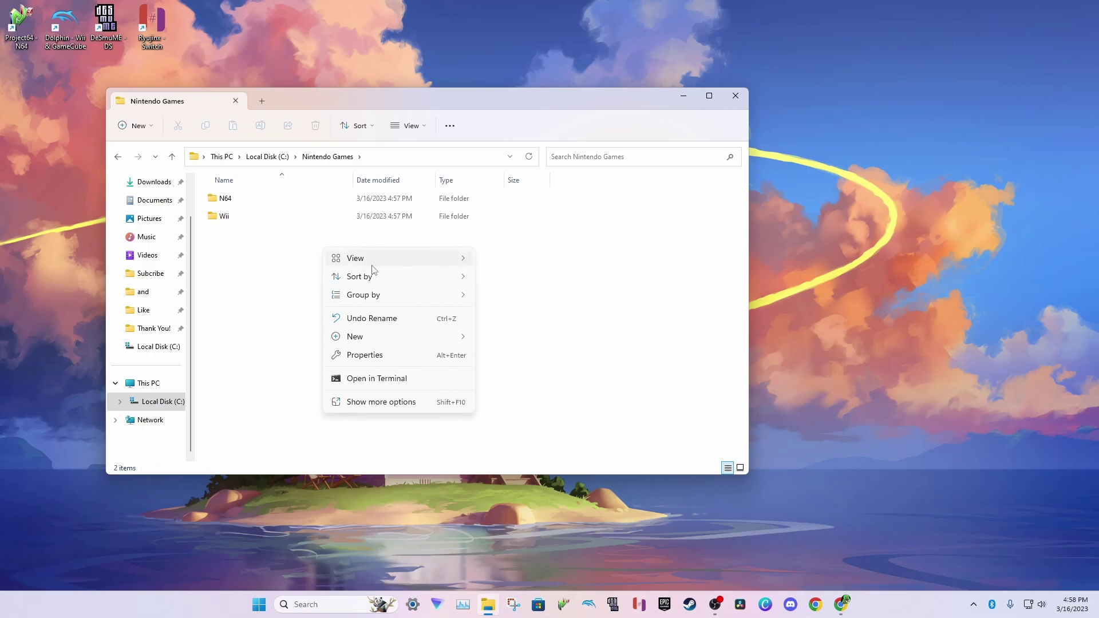
mouse_move(400, 337)
left_click(520, 338)
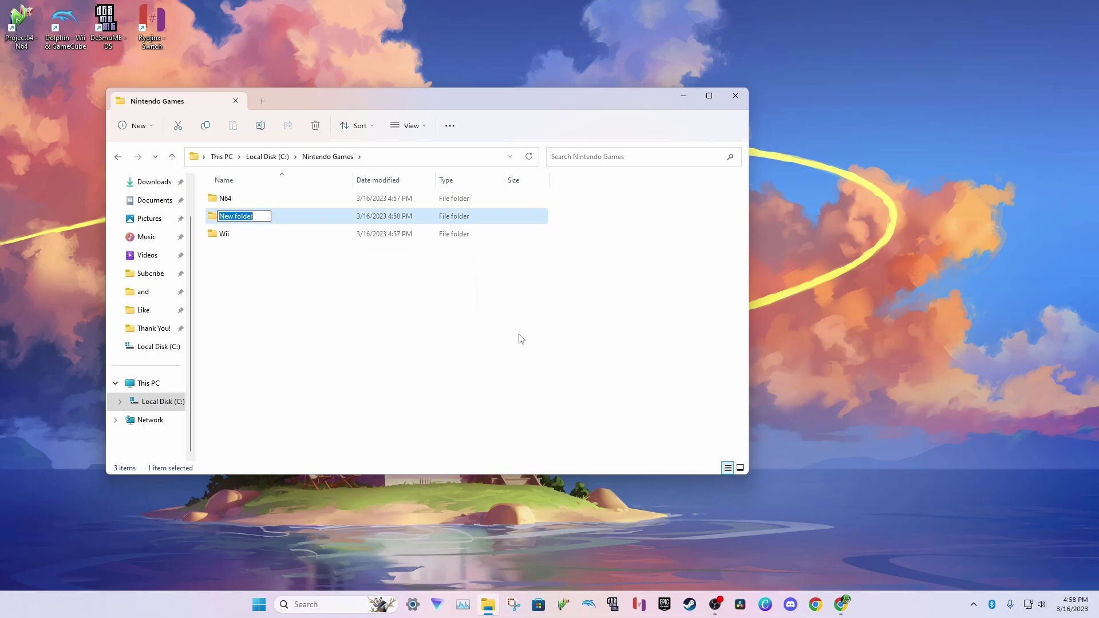
type("GameCube")
key("Return")
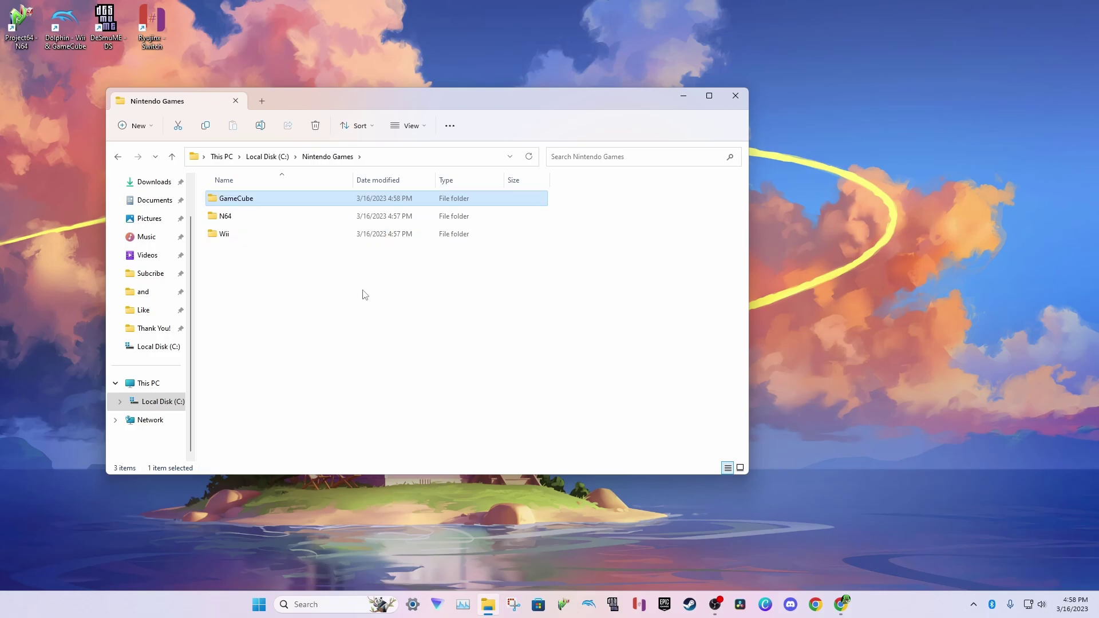
- Add a subfolder named "DS" to the Nintendo Games folder
right_click(344, 278)
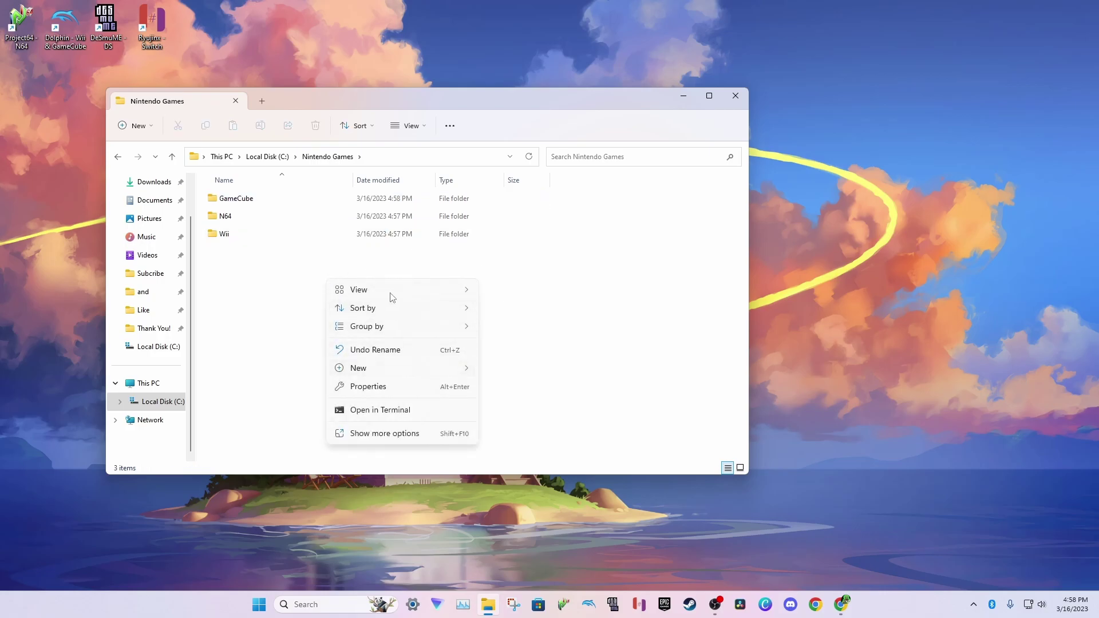
mouse_move(383, 372)
left_click(514, 372)
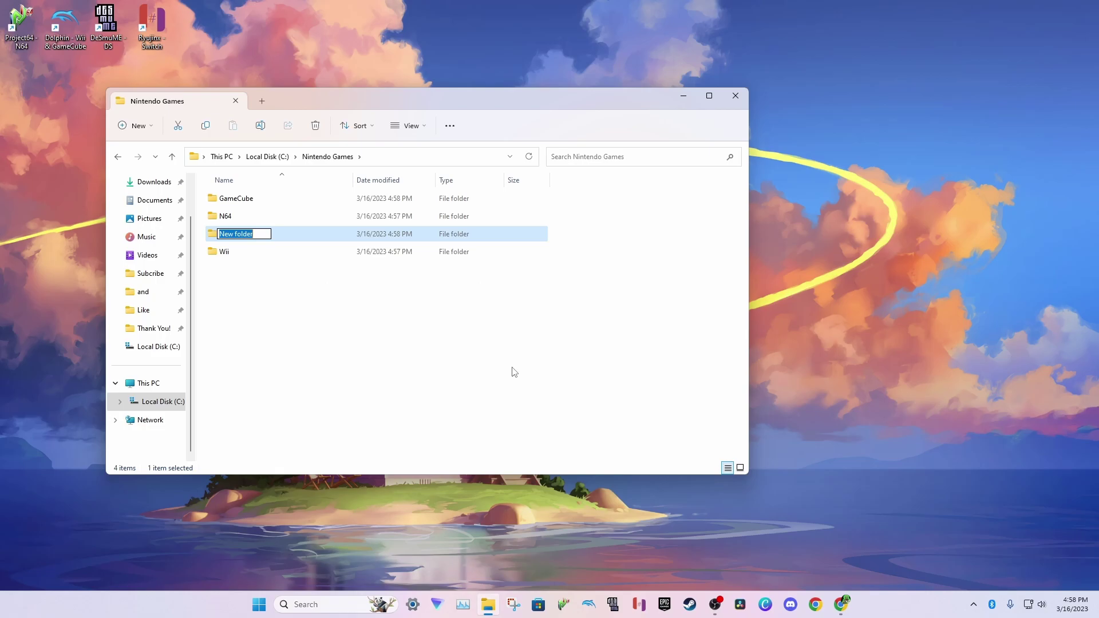
type("DS")
- Add a subfolder named "Switch" to the Nintendo Games folder
right_click(281, 294)
mouse_move(337, 390)
left_click(482, 390)
type("Switch")
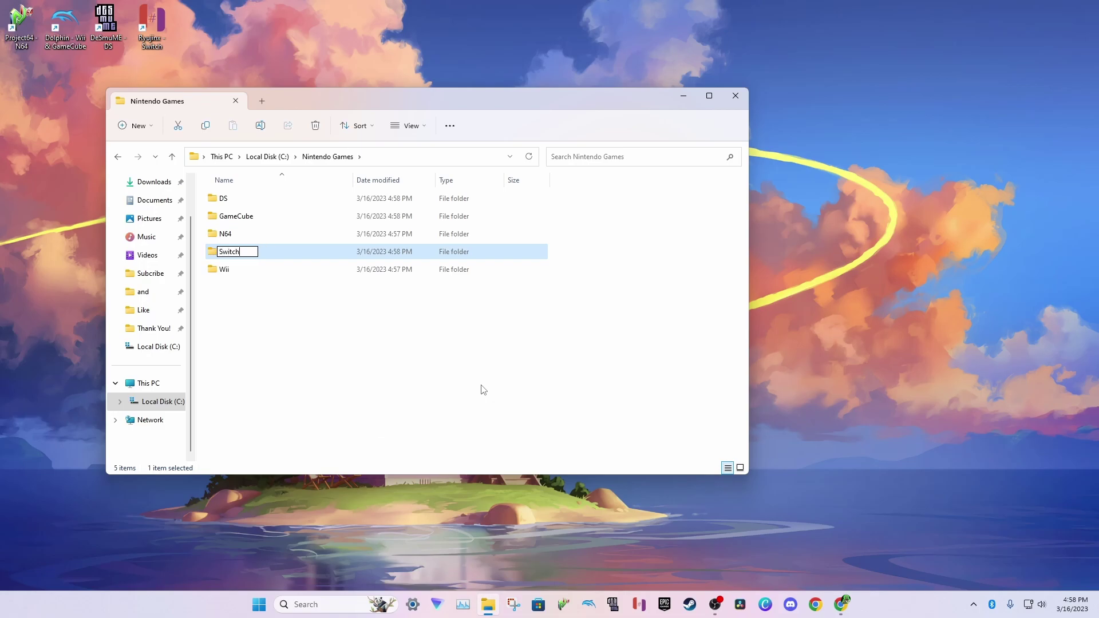
key("Return")
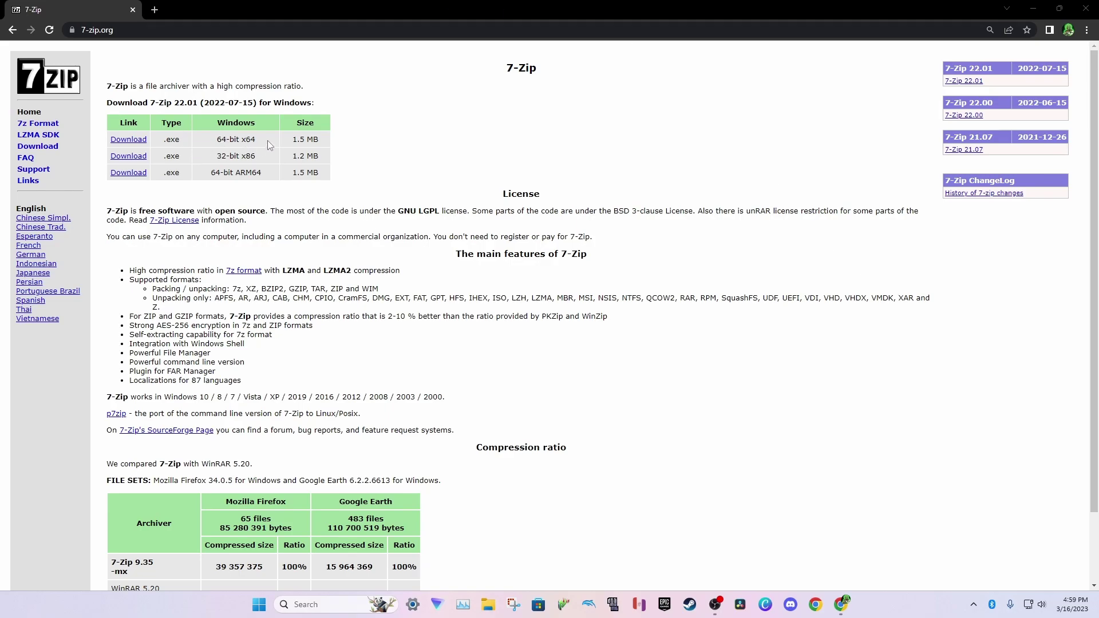
- Download the 64-bit x64 Windows installer of 7-Zip and install it with the default destination folder
left_click(133, 140)
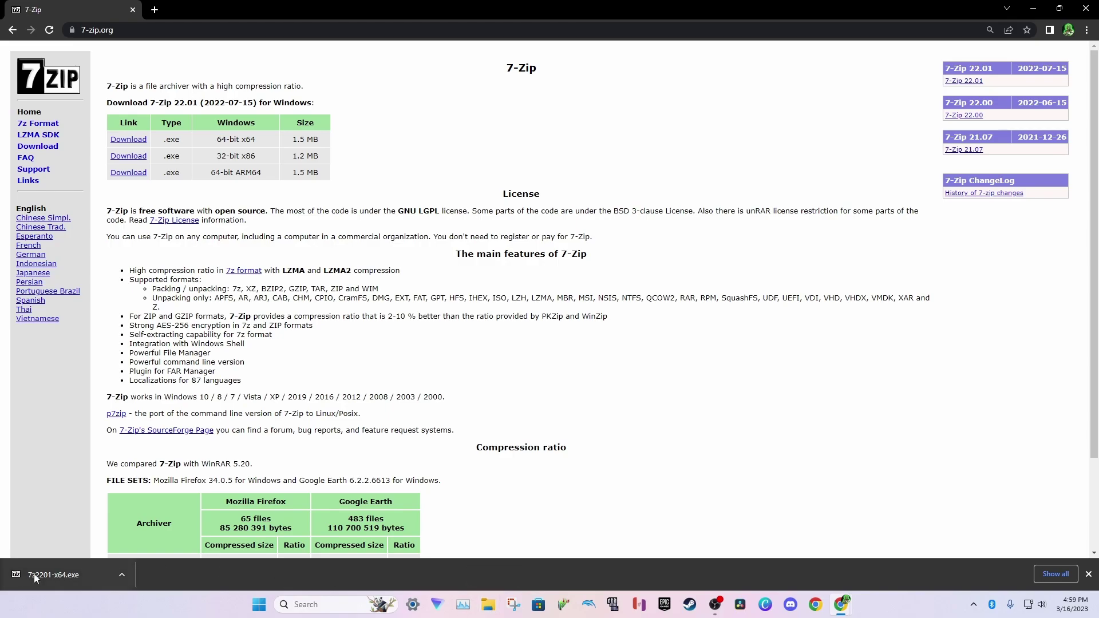
left_click(487, 604)
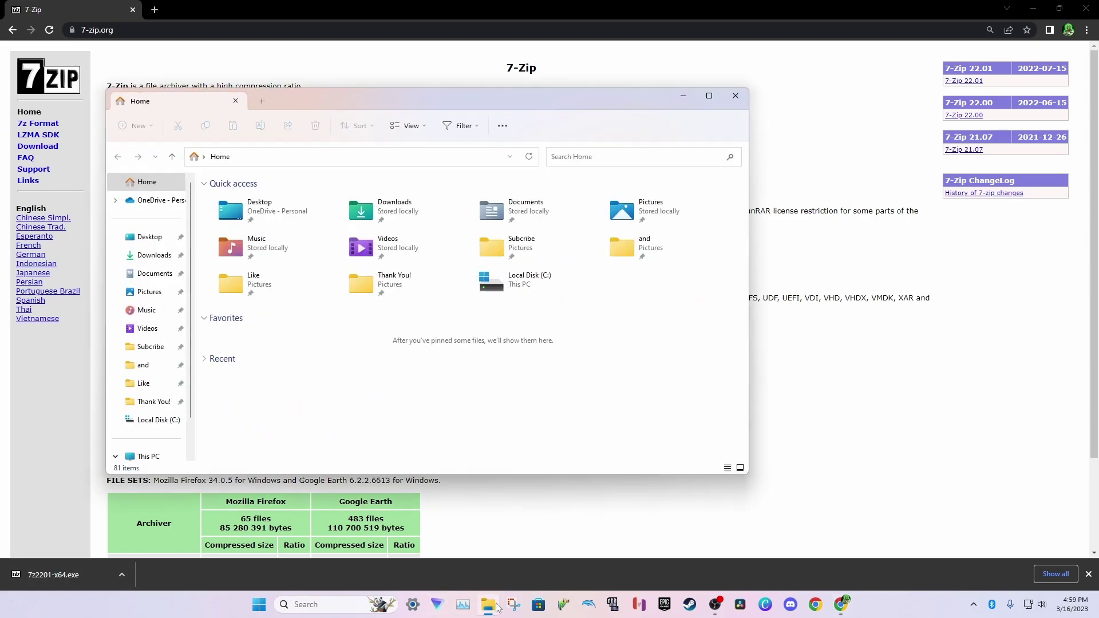
left_click(154, 256)
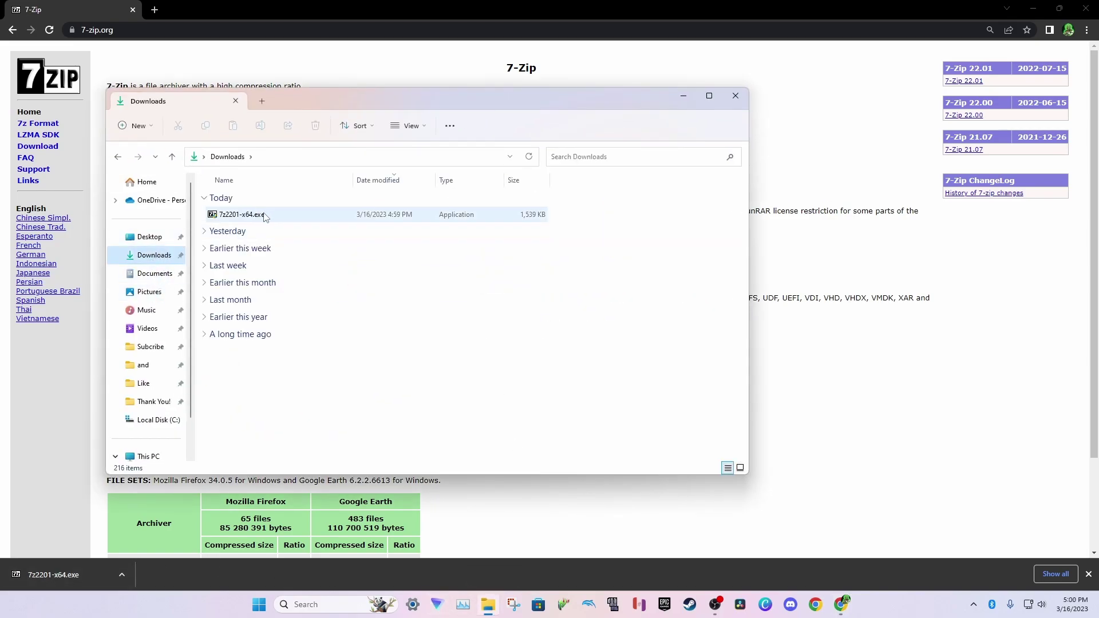
double_click(298, 217)
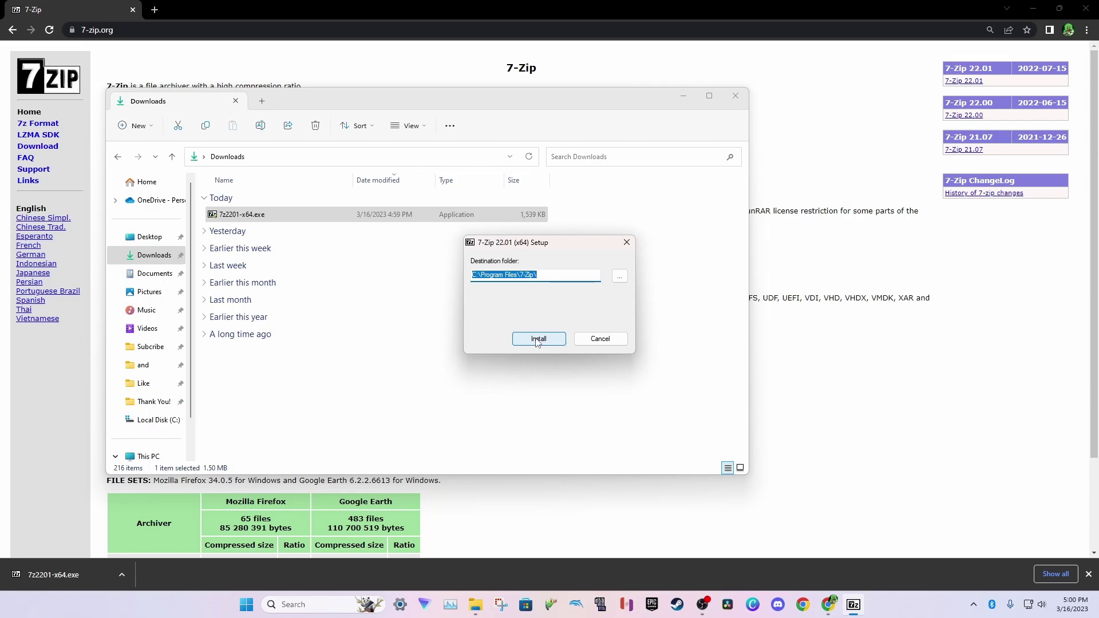
left_click(538, 338)
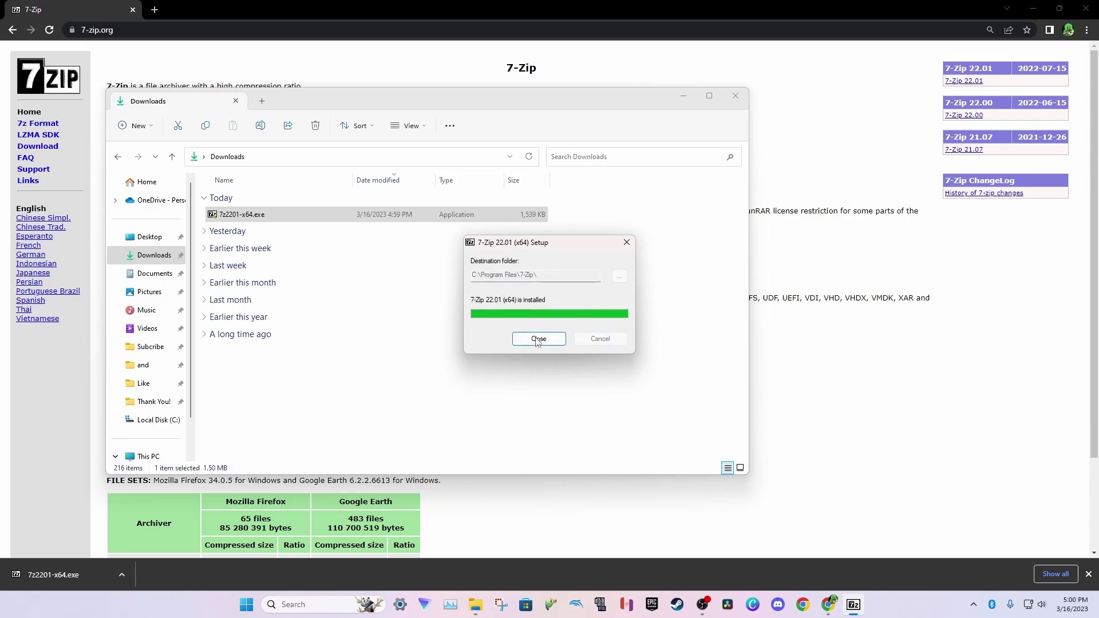
left_click(538, 339)
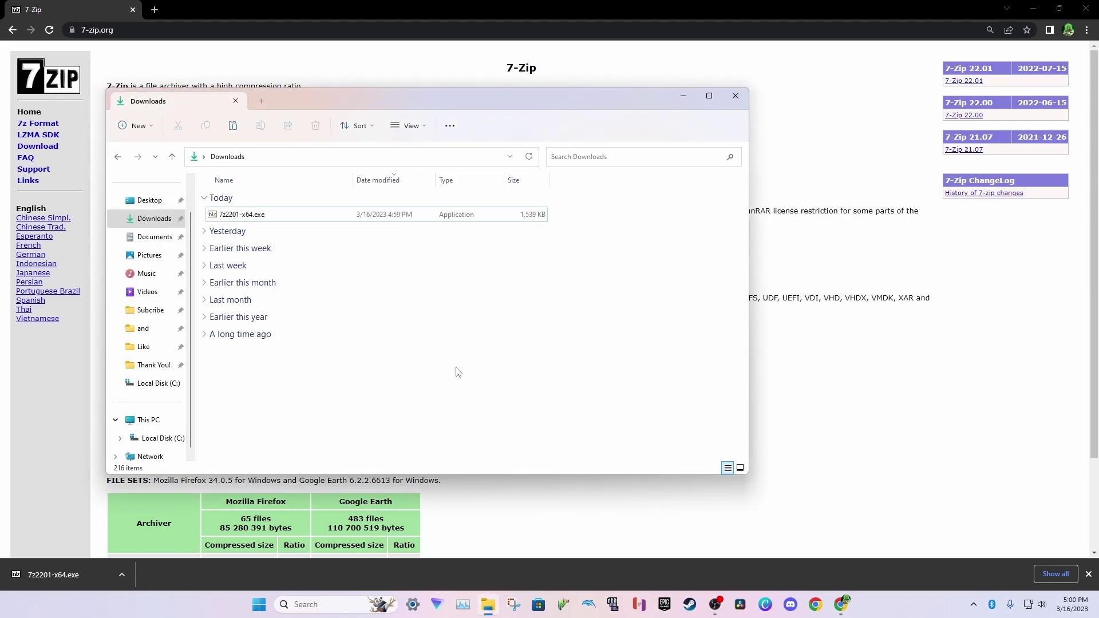
- Move the 7z2201-x64.exe installer from Downloads into the Emulator Programs folder on the C: drive
right_click(263, 217)
left_click(281, 230)
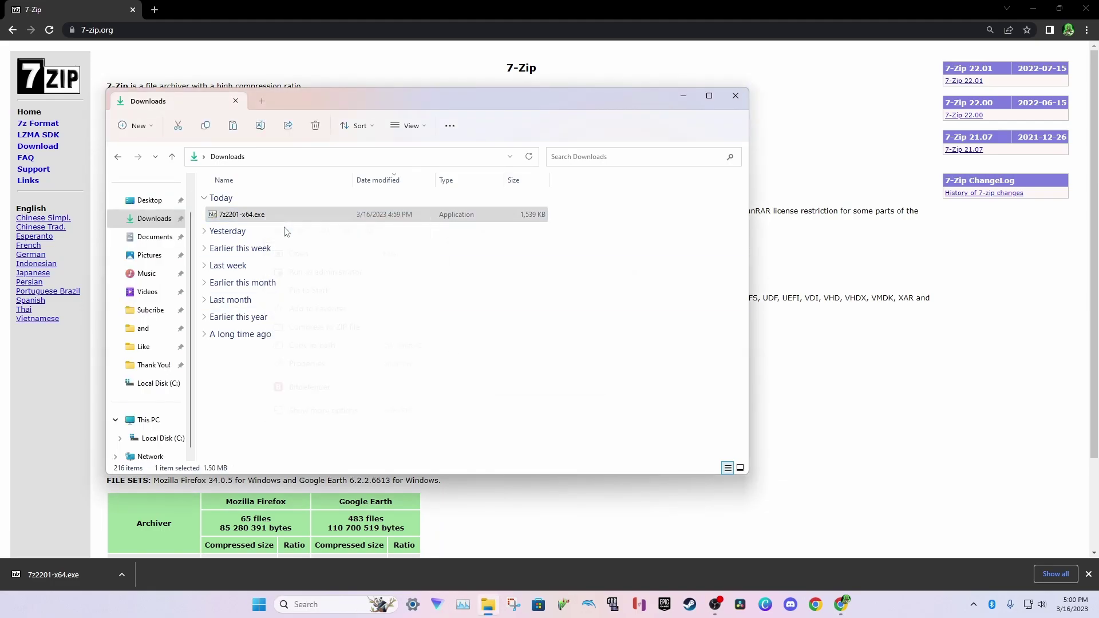
scroll(143, 400, "down", 1)
left_click(147, 402)
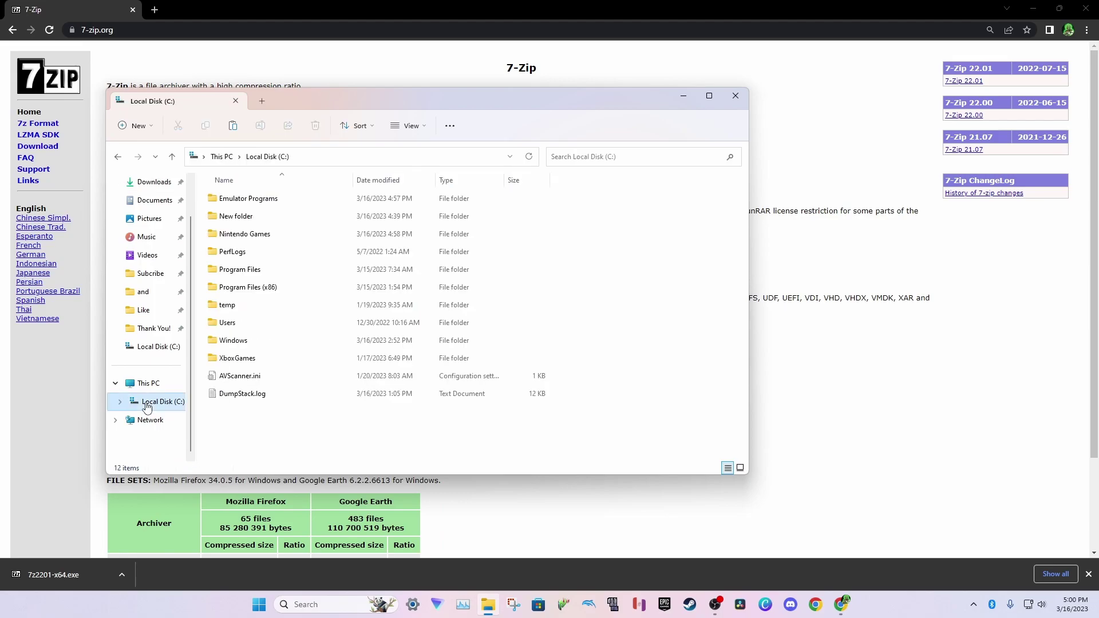
double_click(289, 201)
right_click(245, 236)
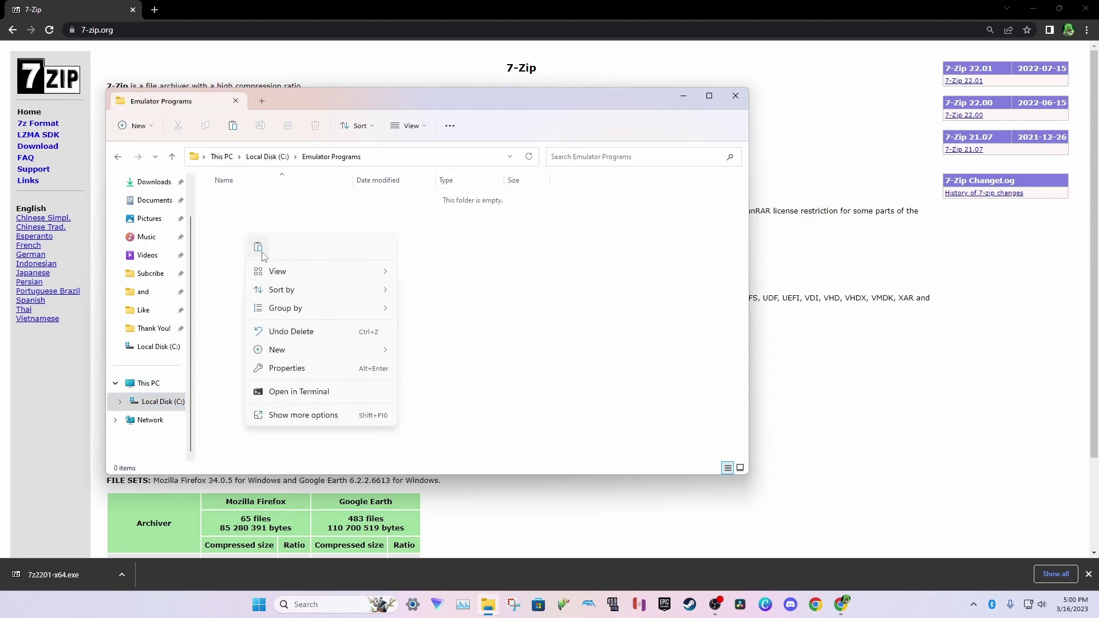
left_click(262, 252)
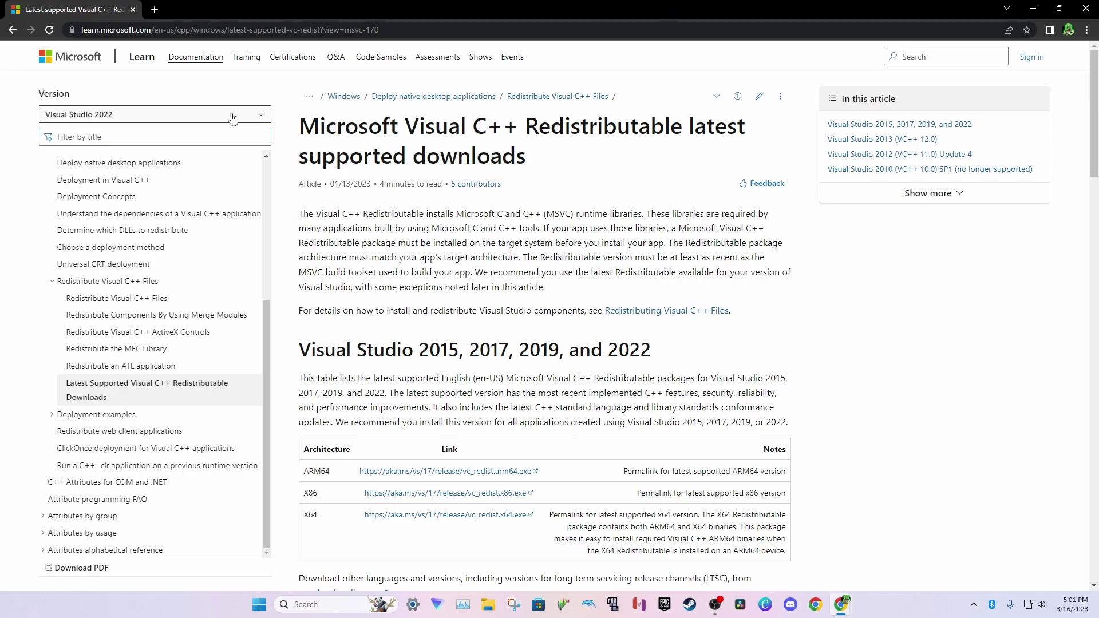
- Download the X64 Visual C++ Redistributable for Visual Studio 2015, 2017, 2019, and 2022 from the Microsoft Learn page
scroll(443, 143, "down", 3)
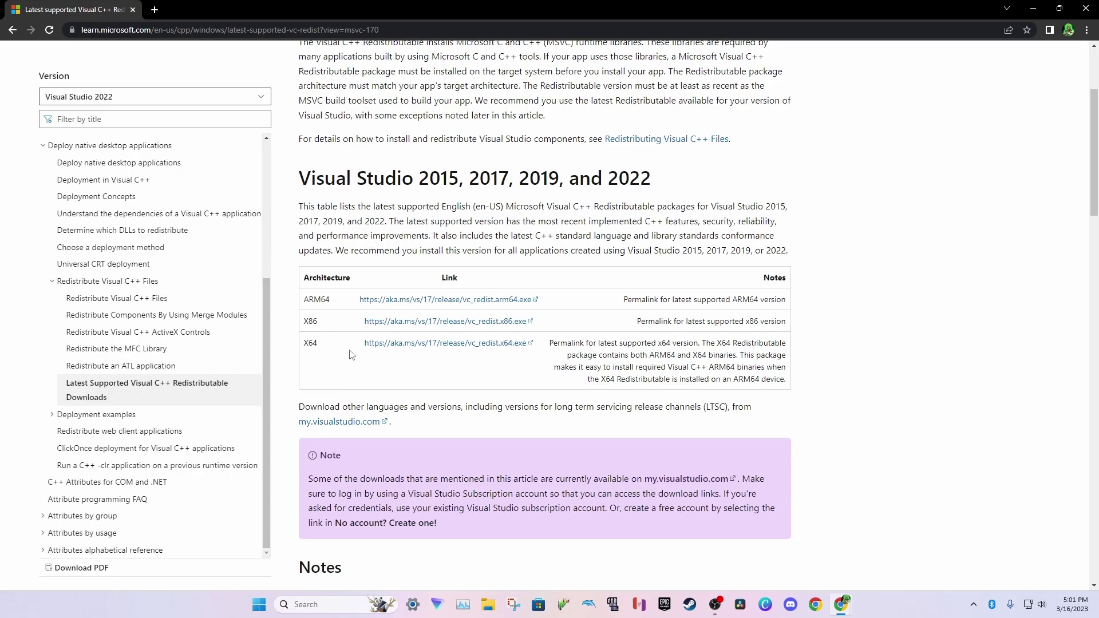
left_click(407, 346)
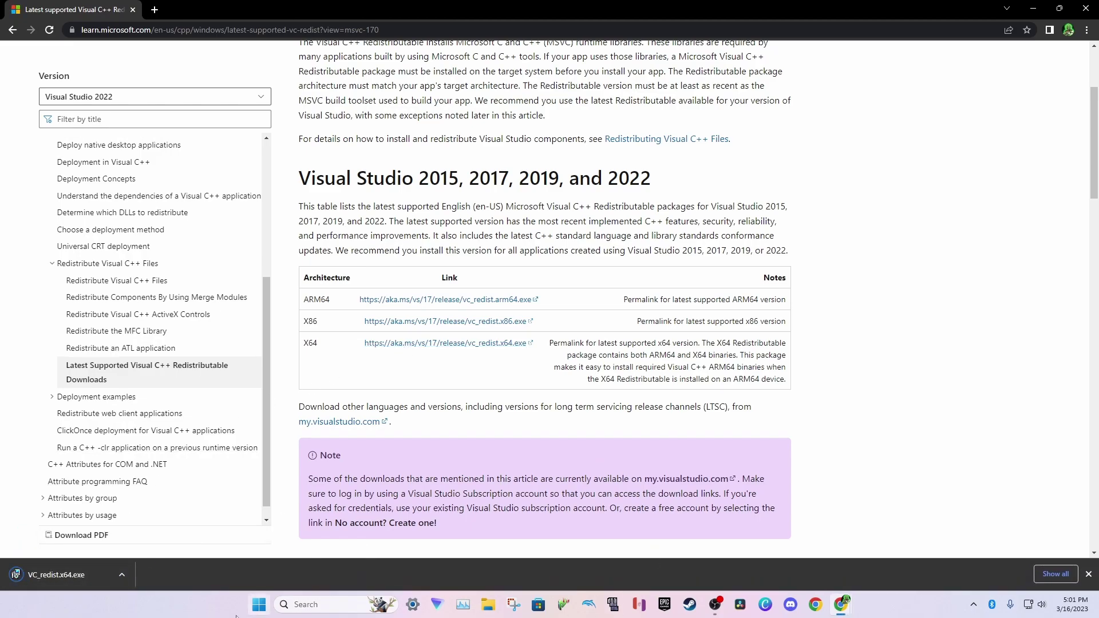
- Run VC_redist.x64.exe from the Downloads folder and complete the Visual C++ Redistributable (x64) installation
left_click(486, 606)
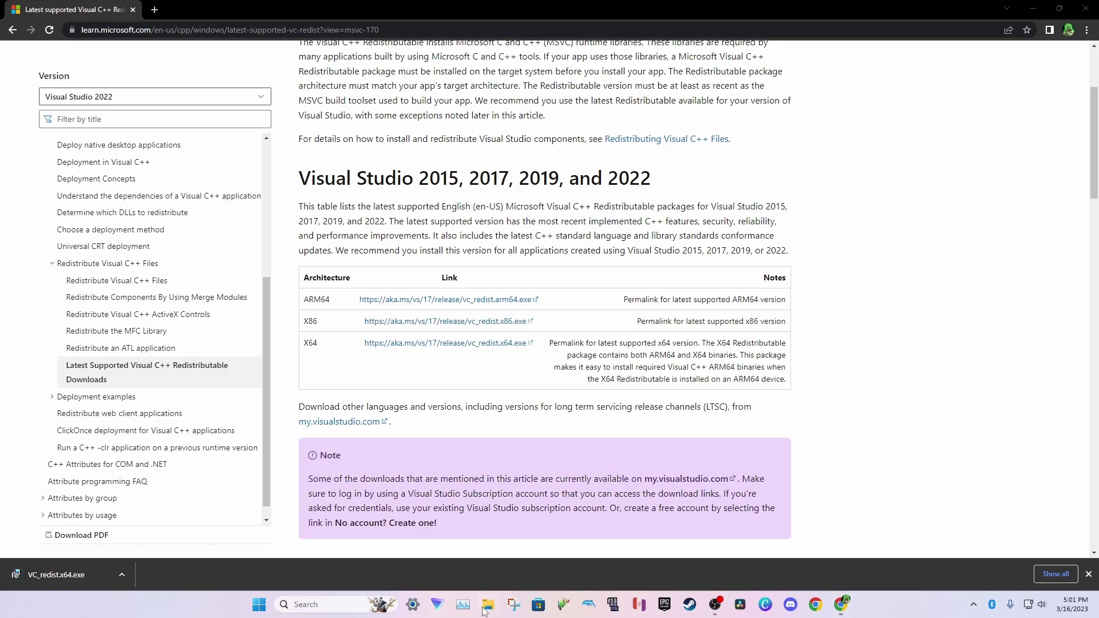
left_click(154, 254)
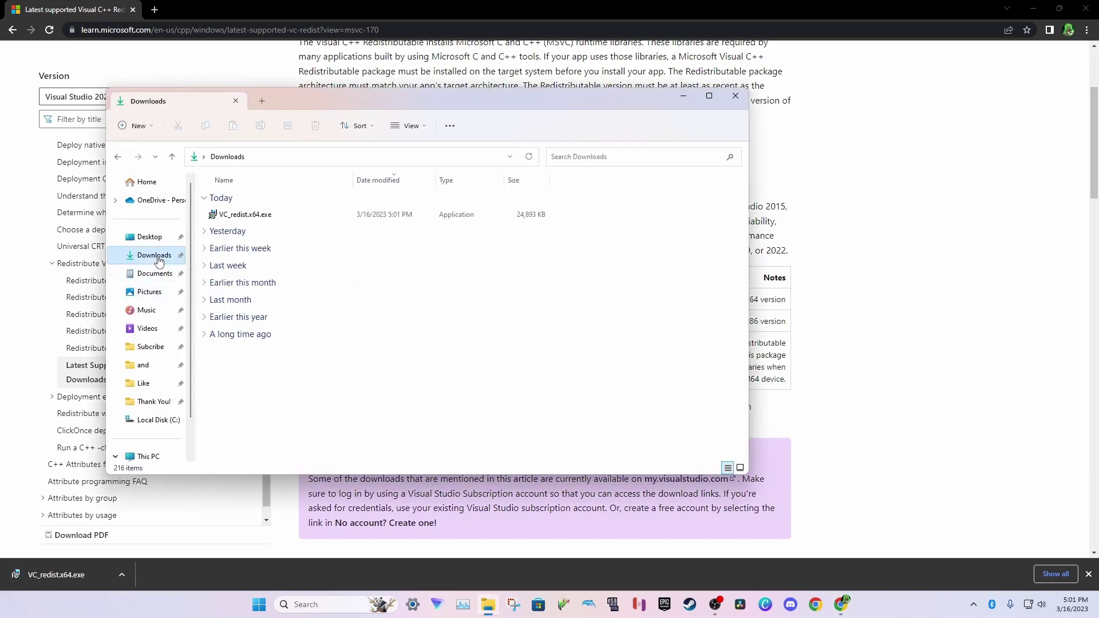
double_click(281, 216)
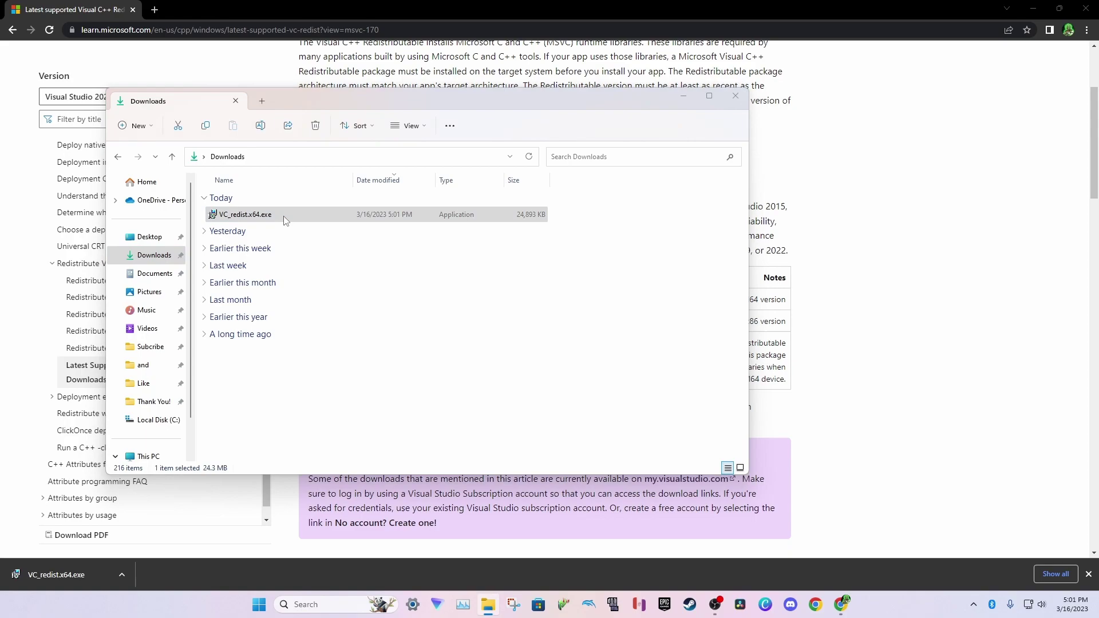
left_click(425, 349)
left_click(612, 367)
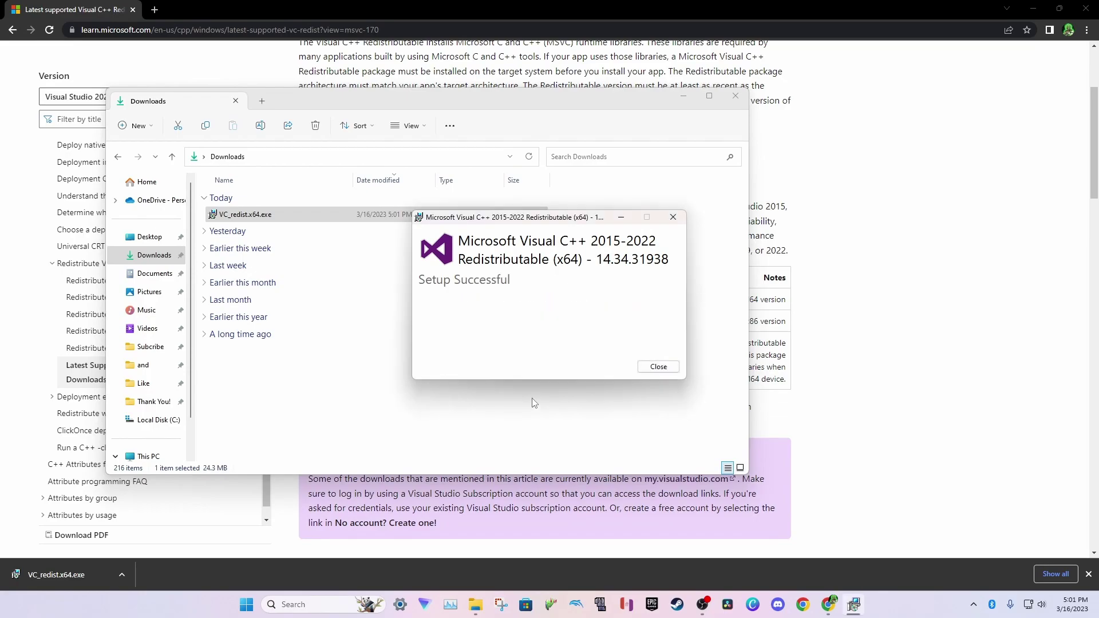
left_click(675, 369)
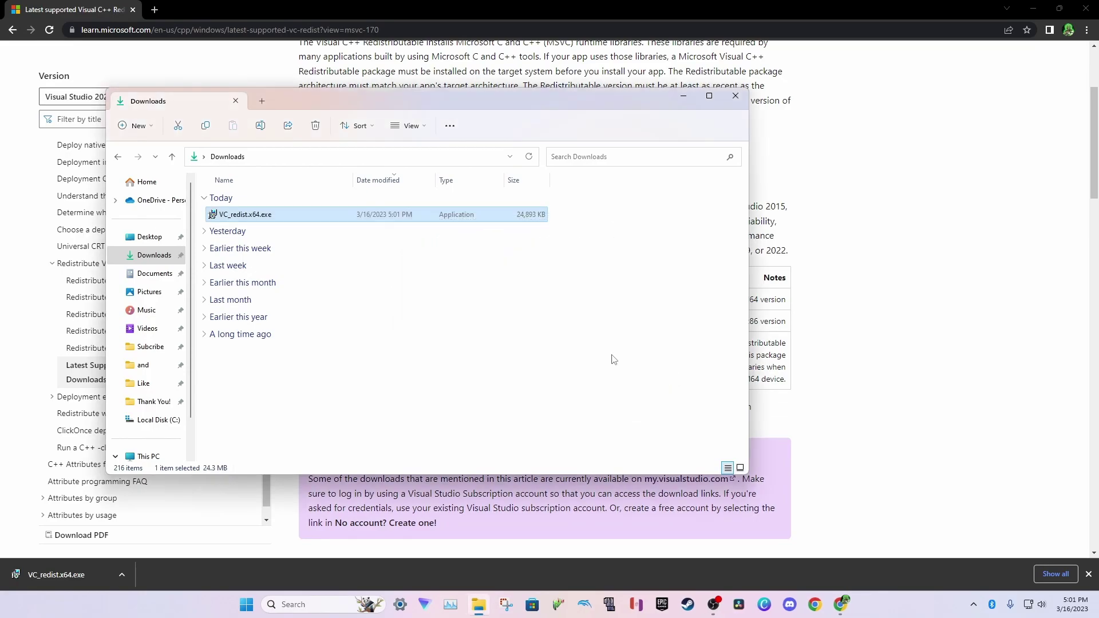
- Move VC_redist.x64.exe from Downloads into the Emulator Programs folder on the C: drive
right_click(289, 216)
key("Escape")
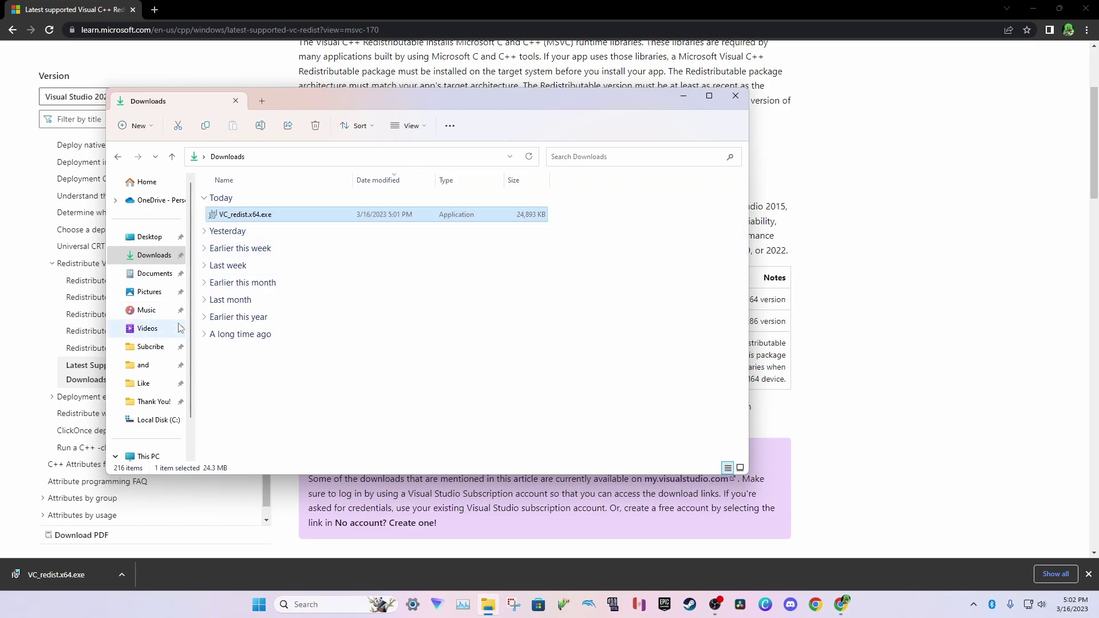
scroll(181, 323, "down", 2)
left_click(162, 402)
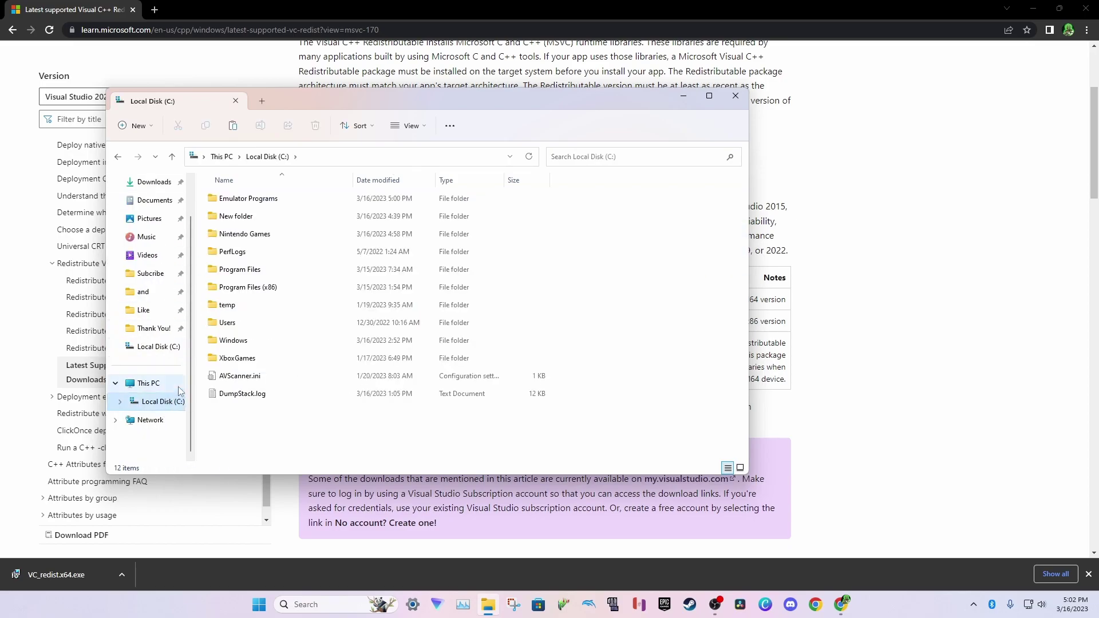
double_click(290, 200)
right_click(259, 233)
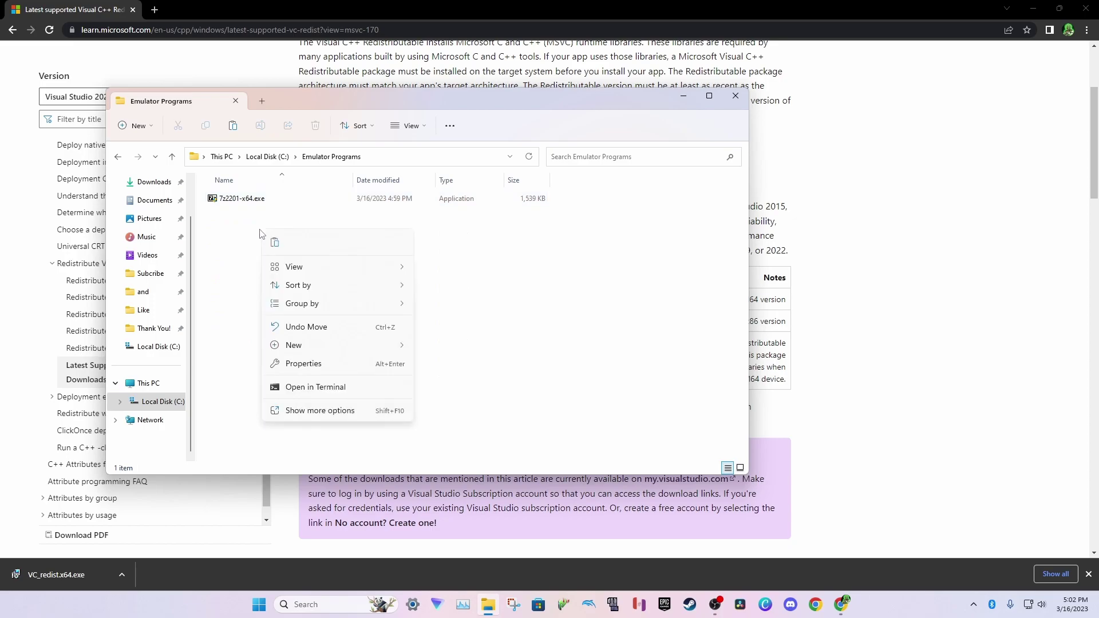
left_click(275, 242)
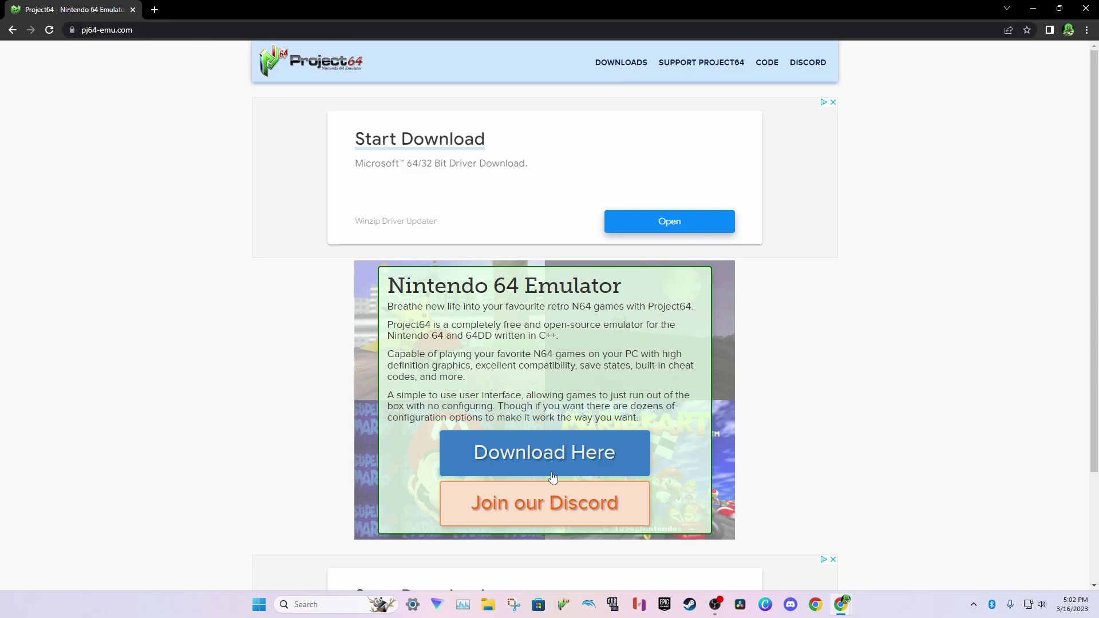
- Download the Project64 3.0.1 installer and move it from Downloads into the Emulator Programs folder on the C: drive
left_click(557, 462)
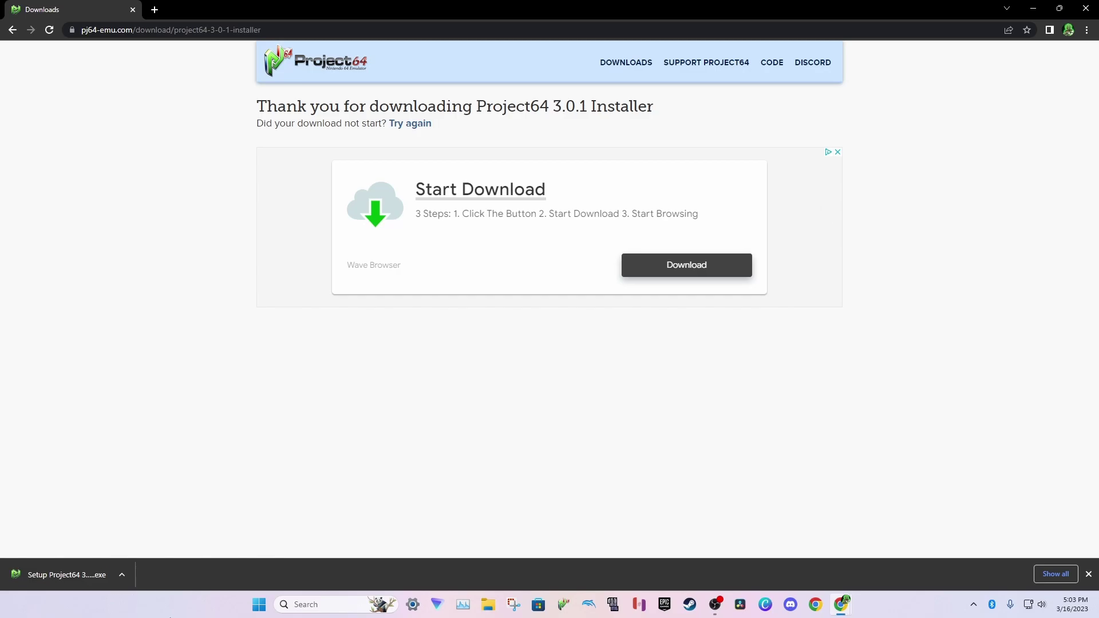
left_click(497, 612)
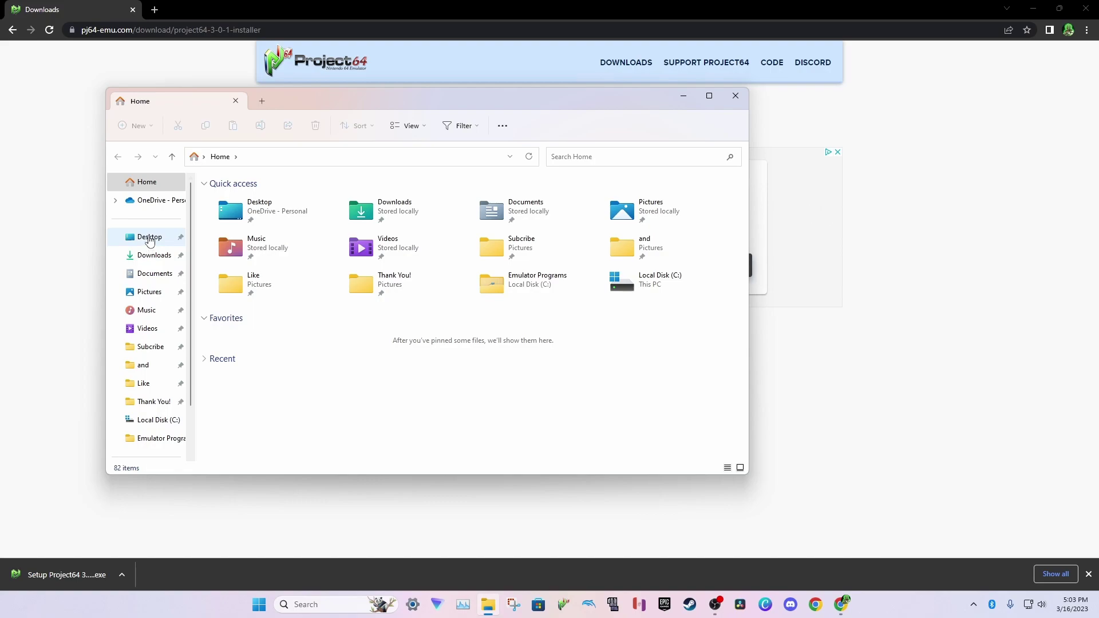
left_click(152, 255)
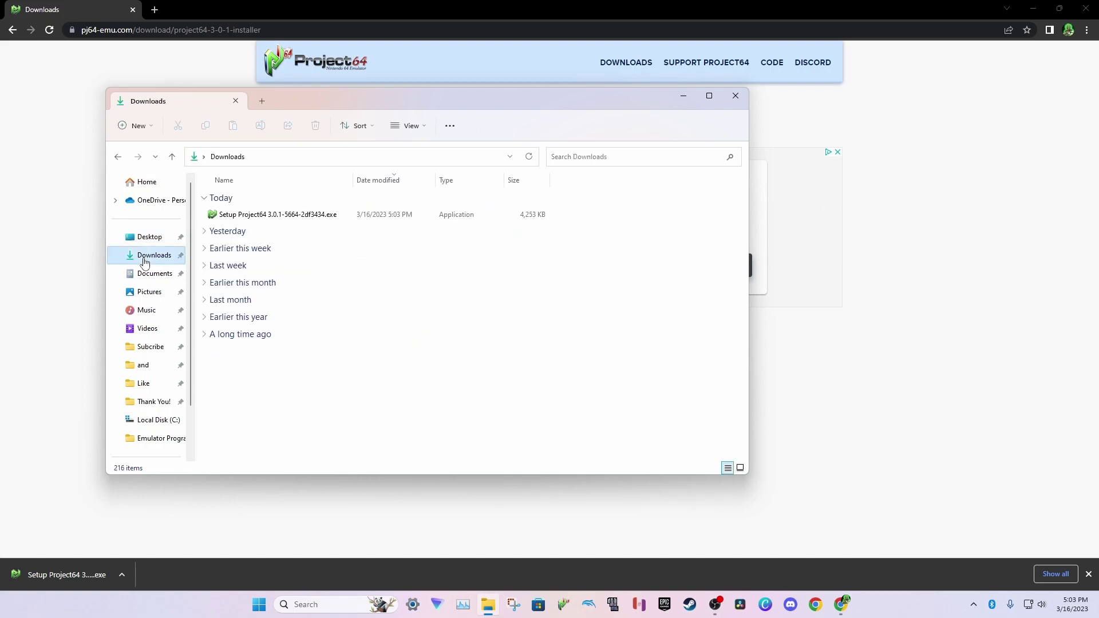
right_click(289, 222)
key("Escape")
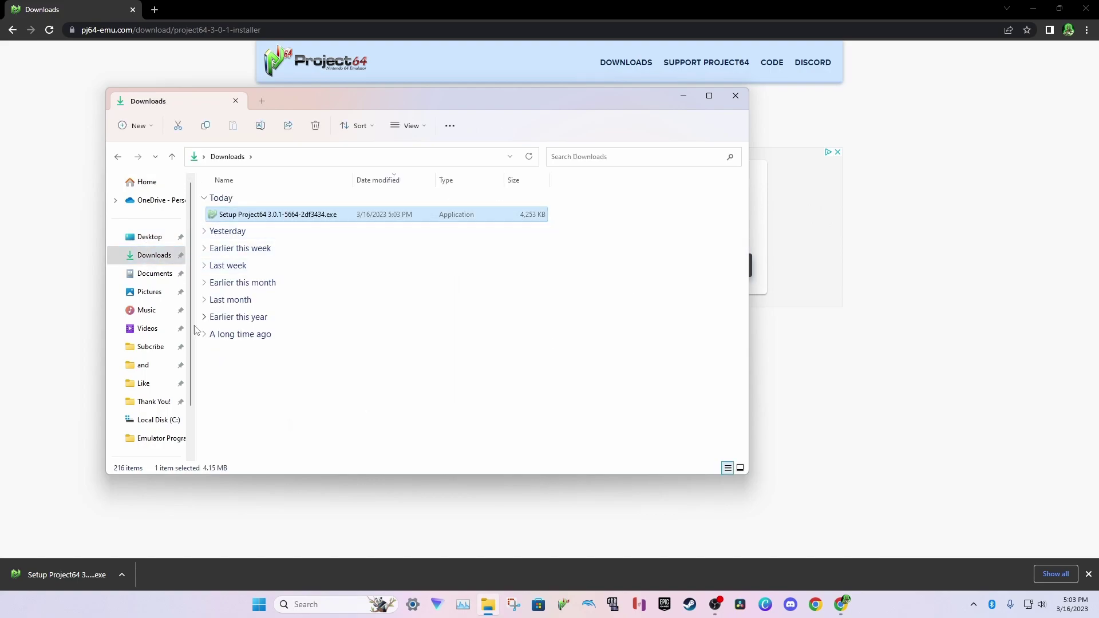
scroll(150, 383, "down", 2)
scroll(150, 382, "down", 1)
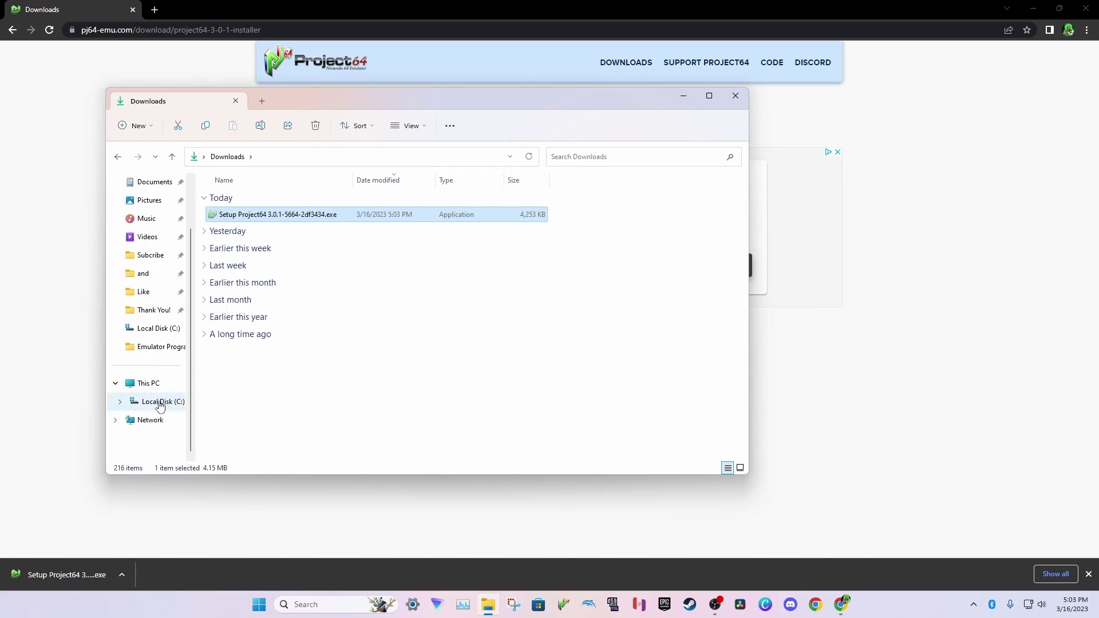
left_click(159, 402)
double_click(257, 200)
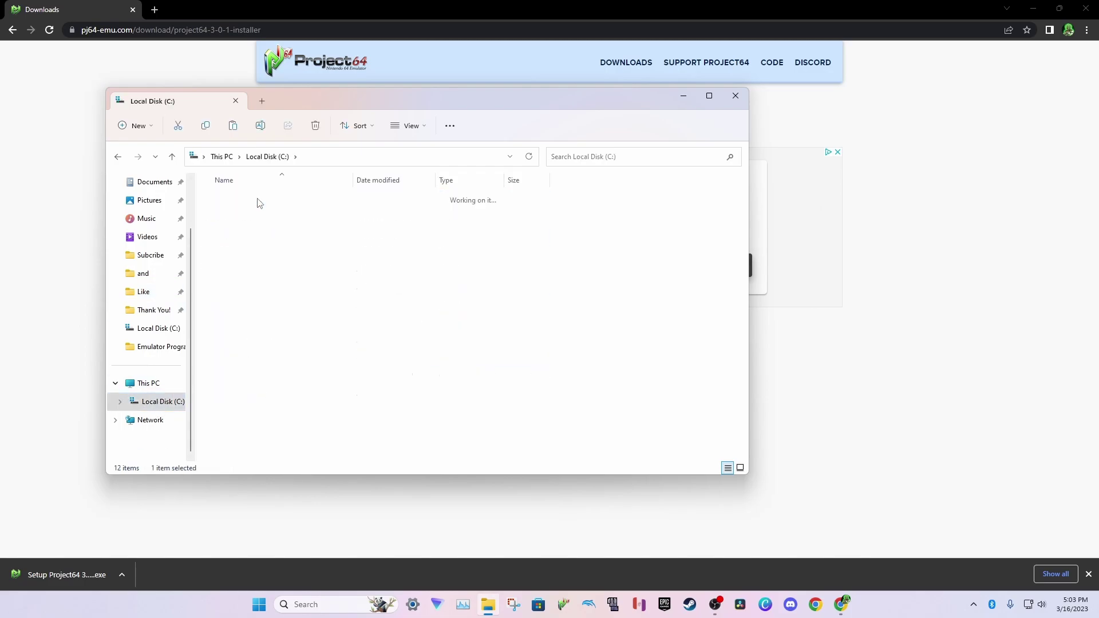
right_click(251, 257)
left_click(262, 265)
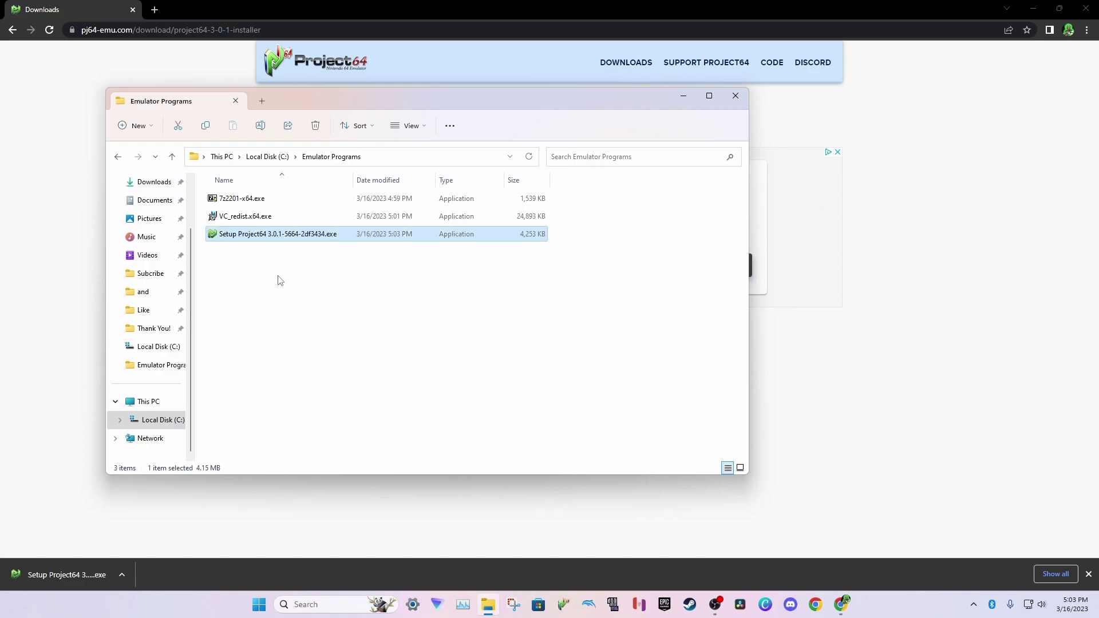
- Install Project64 from the Emulator Programs folder with the default destination folder and a desktop icon
double_click(277, 234)
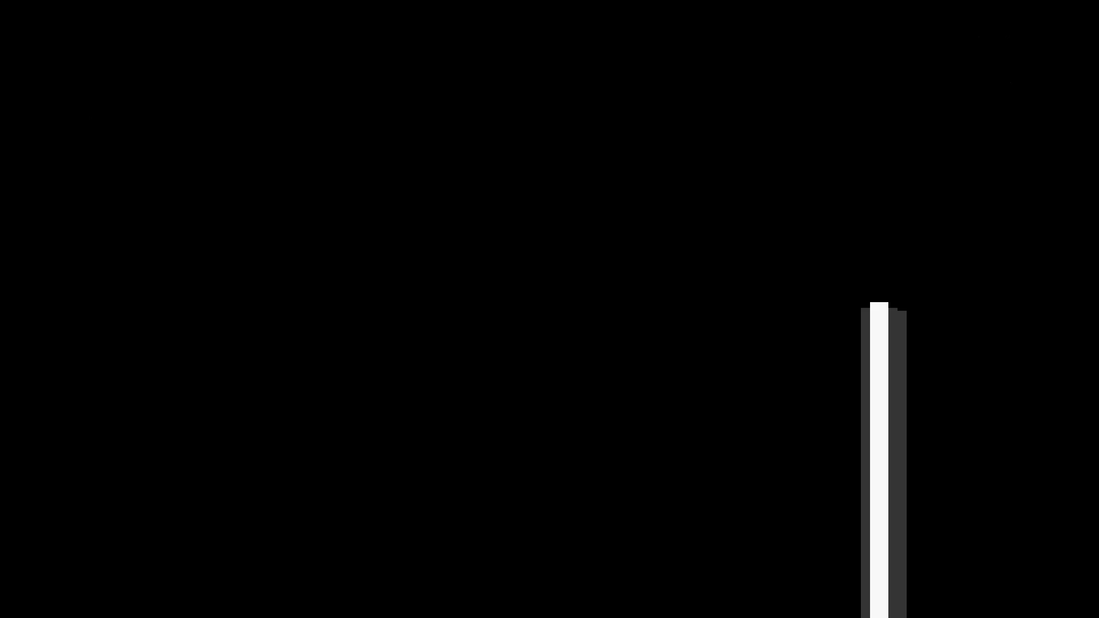
left_click(490, 400)
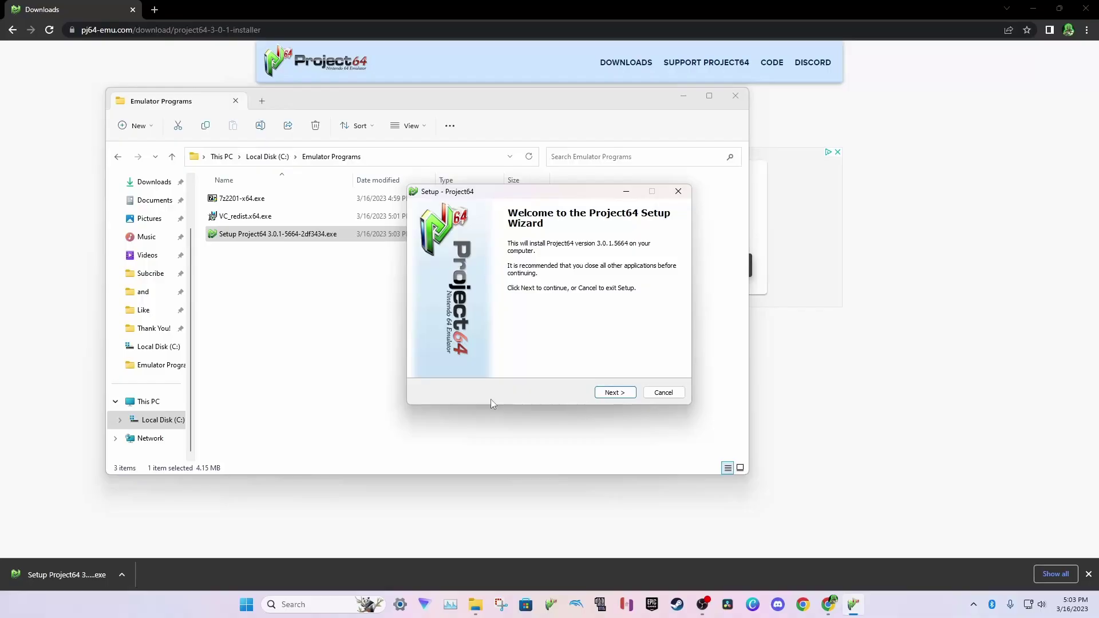
left_click(612, 396)
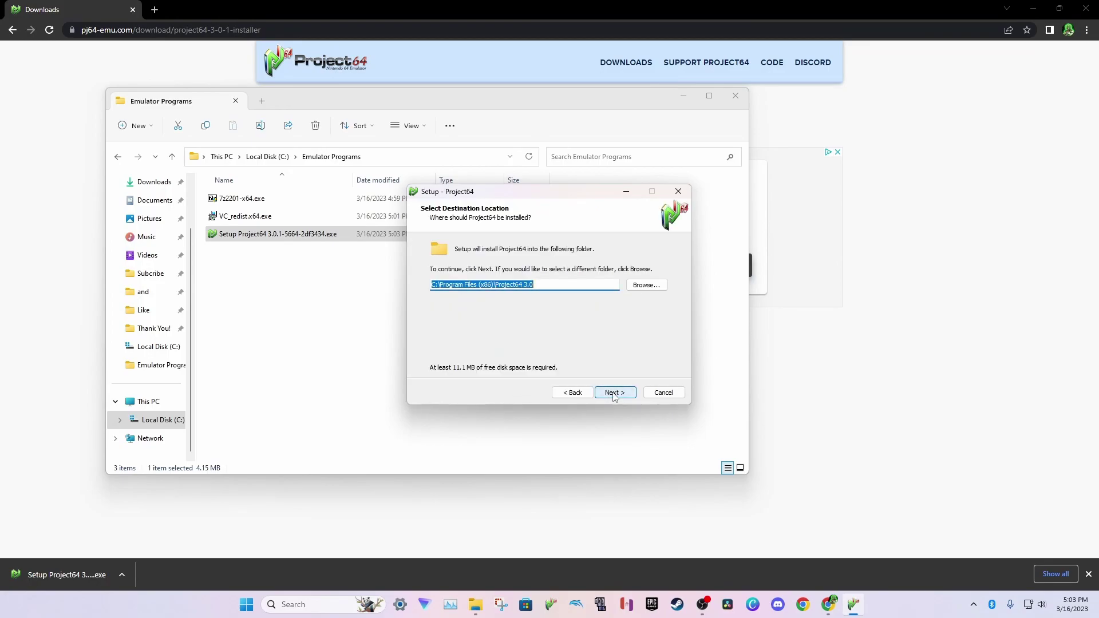
left_click(614, 396)
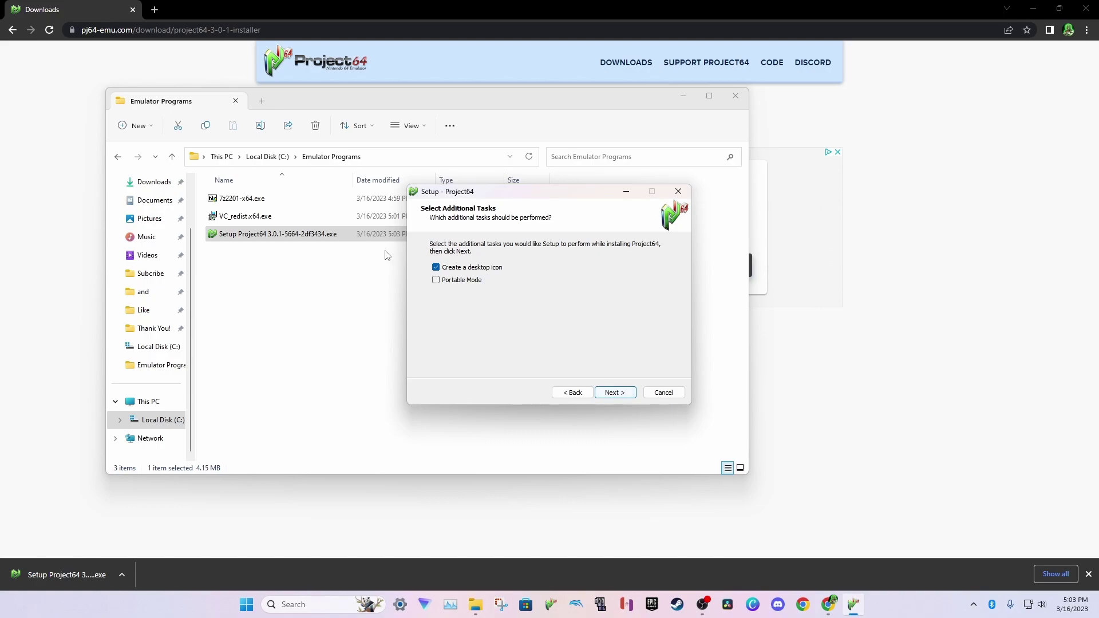
left_click(612, 394)
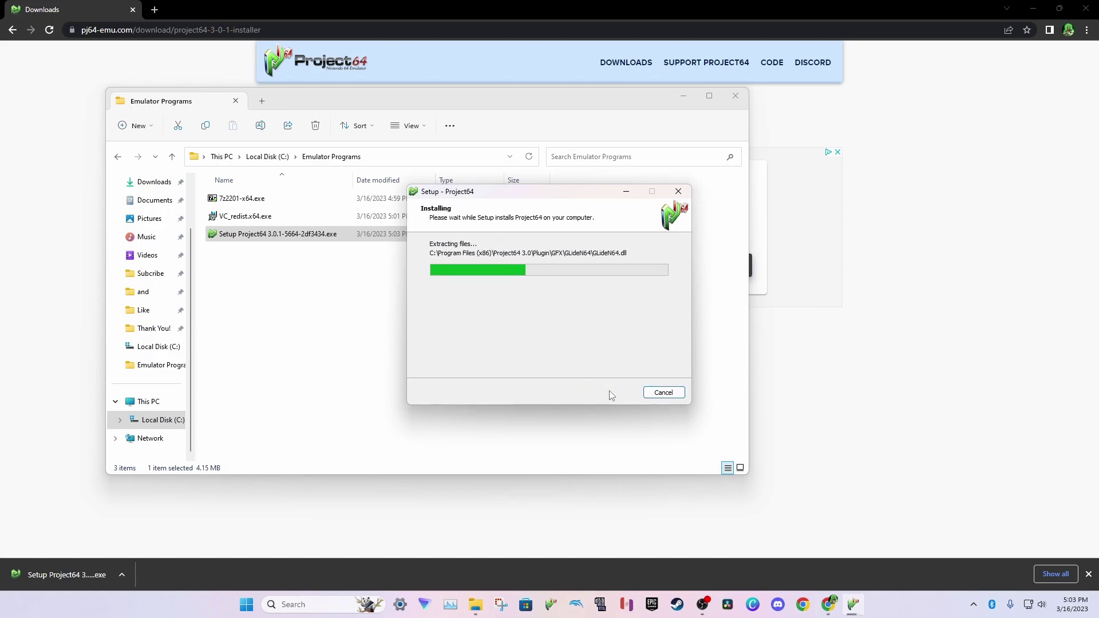
left_click(614, 393)
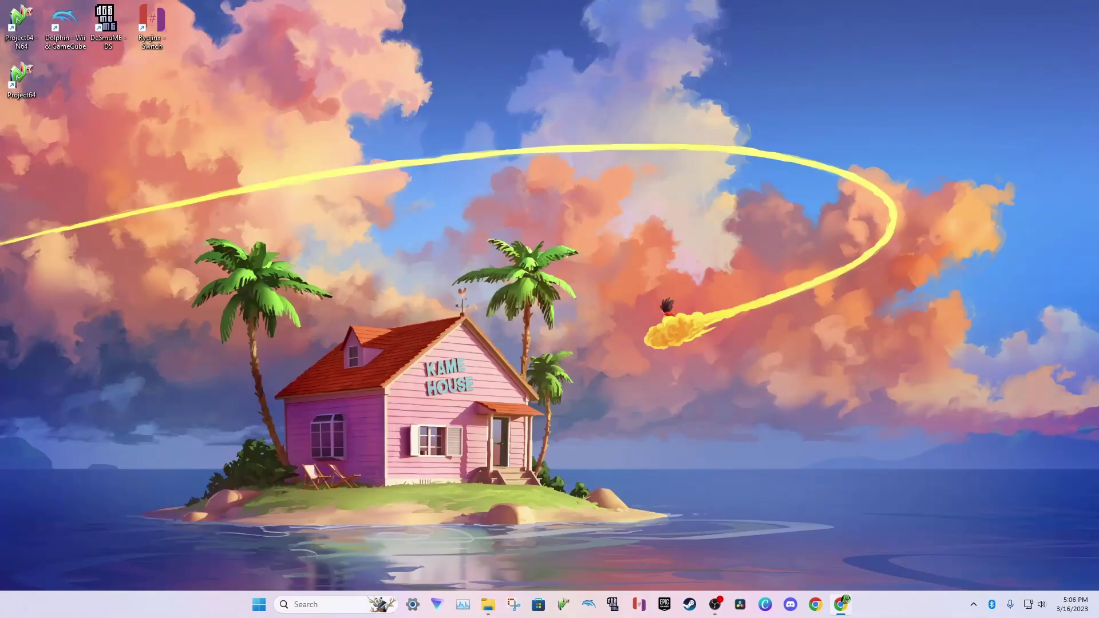
- Open Project64 from the desktop and set its ROM directory to the N64 folder inside Nintendo Games on the C: drive
double_click(23, 77)
left_click(29, 87)
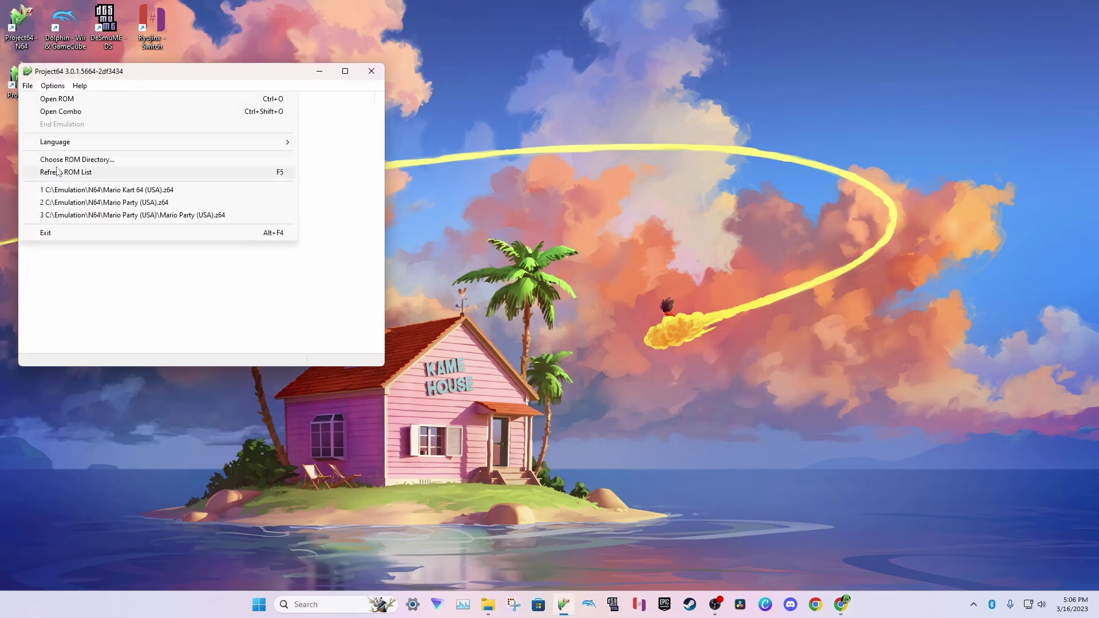
left_click(59, 162)
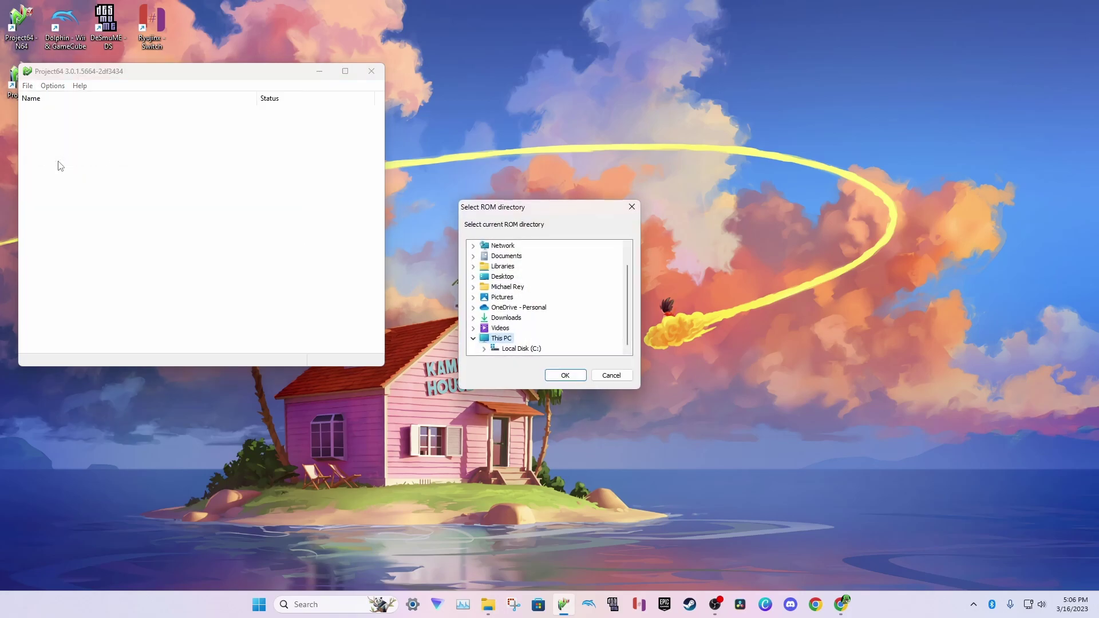
double_click(506, 350)
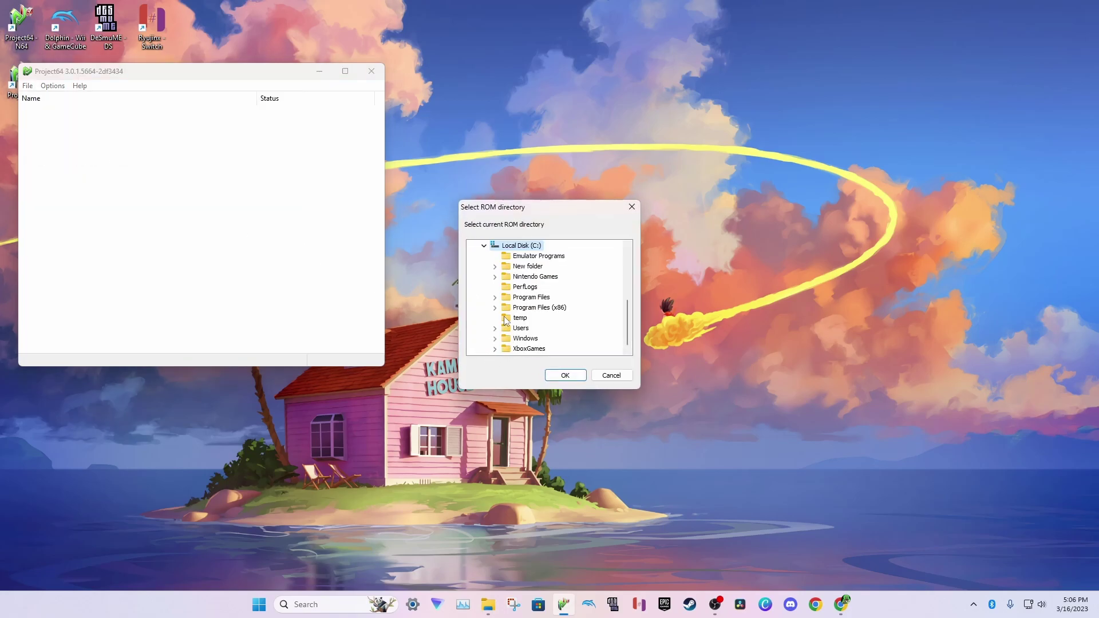
left_click(528, 277)
left_click(495, 277)
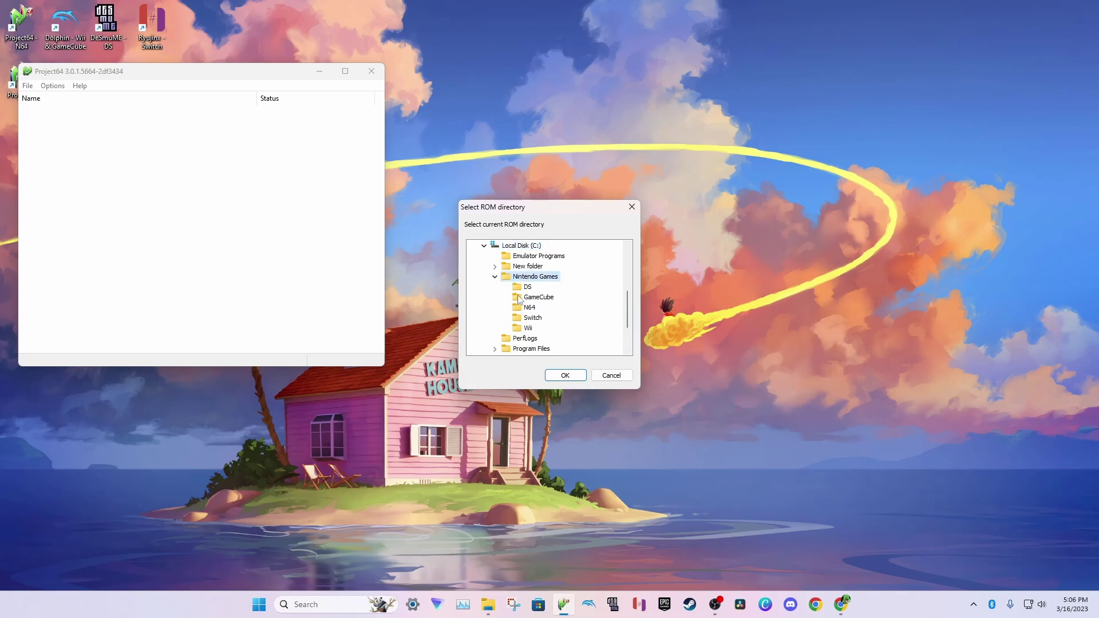
left_click(527, 309)
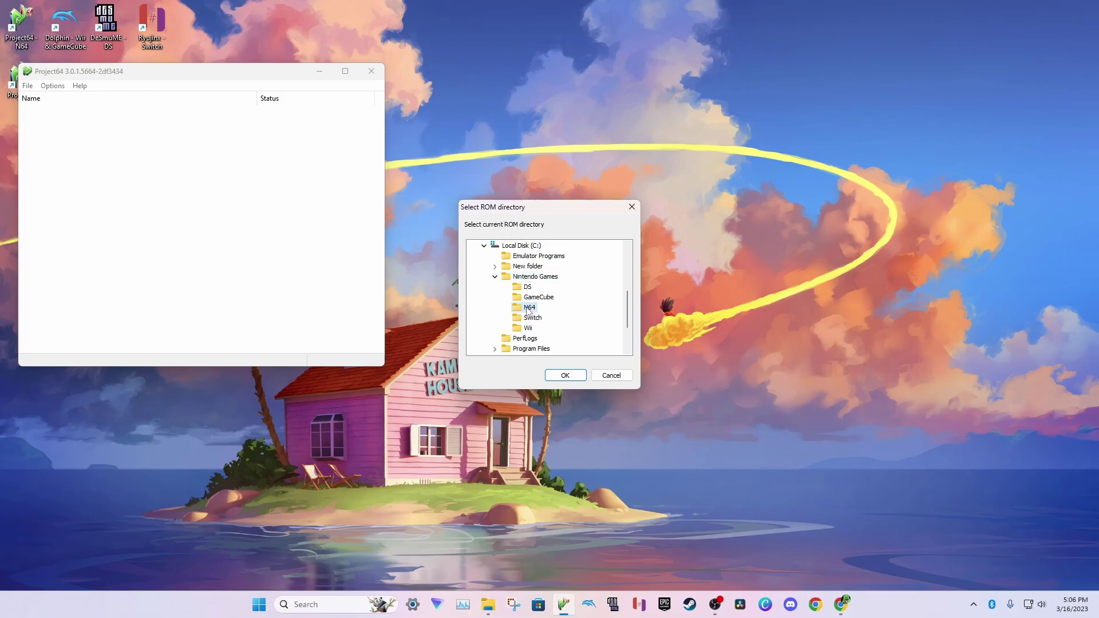
left_click(558, 374)
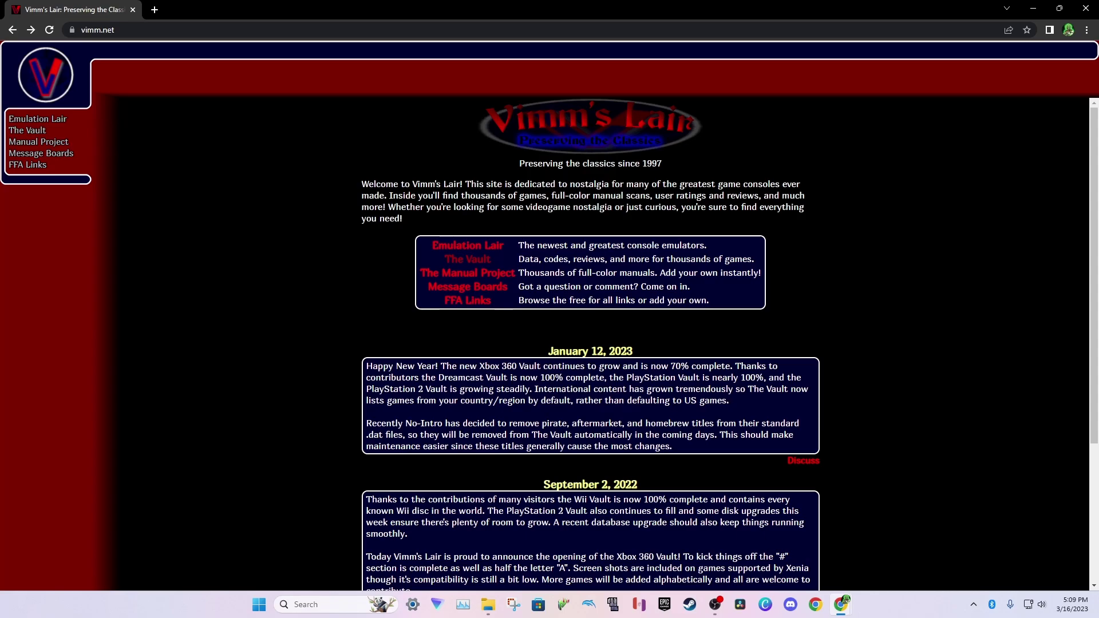
- Open the Super Mario 64 page from the expanded top downloads list of the Nintendo 64 section in The Vault
left_click(467, 259)
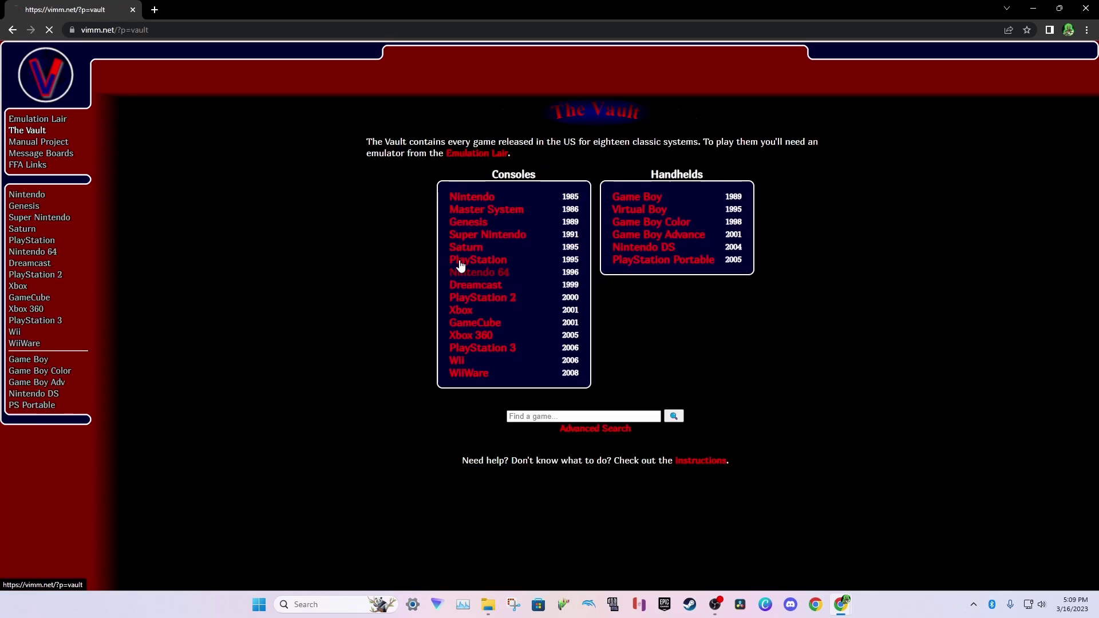
left_click(480, 272)
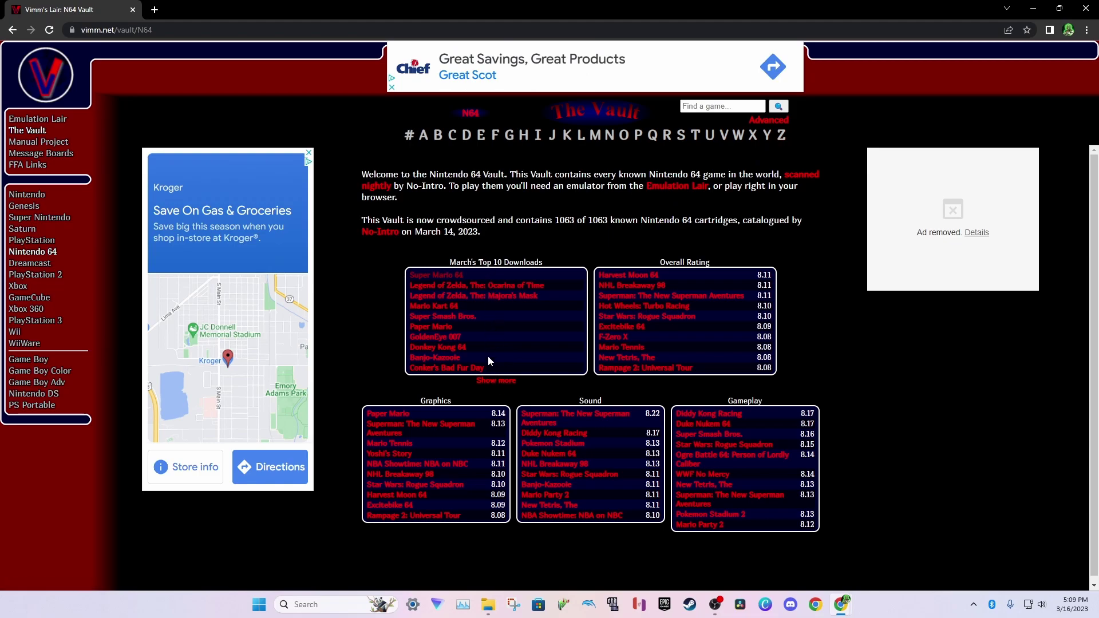
left_click(493, 380)
scroll(576, 372, "up", 2)
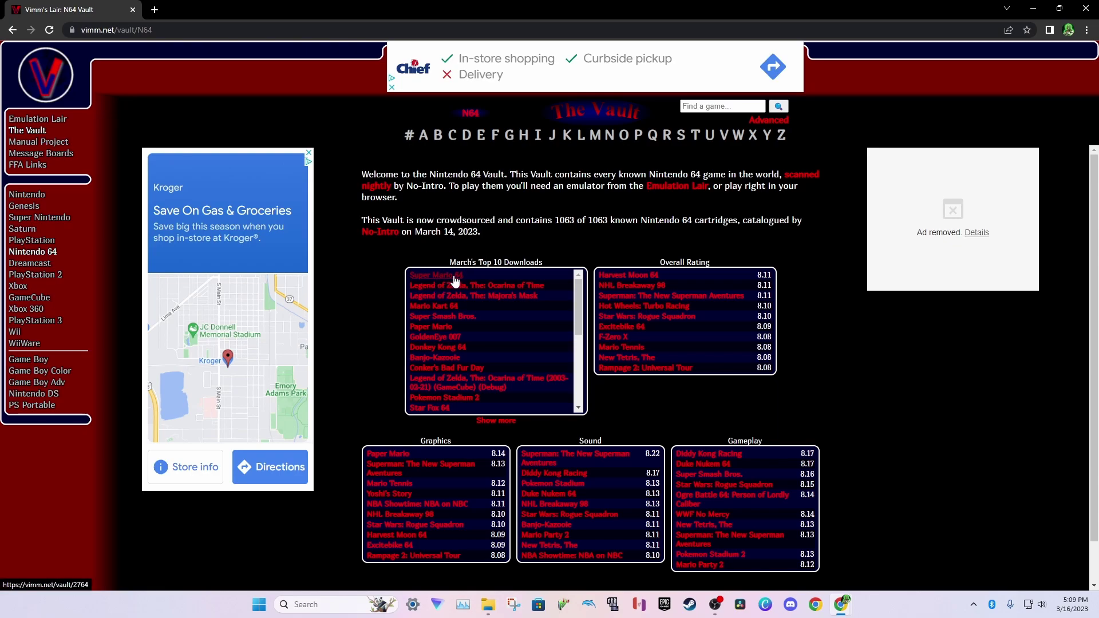
left_click(461, 277)
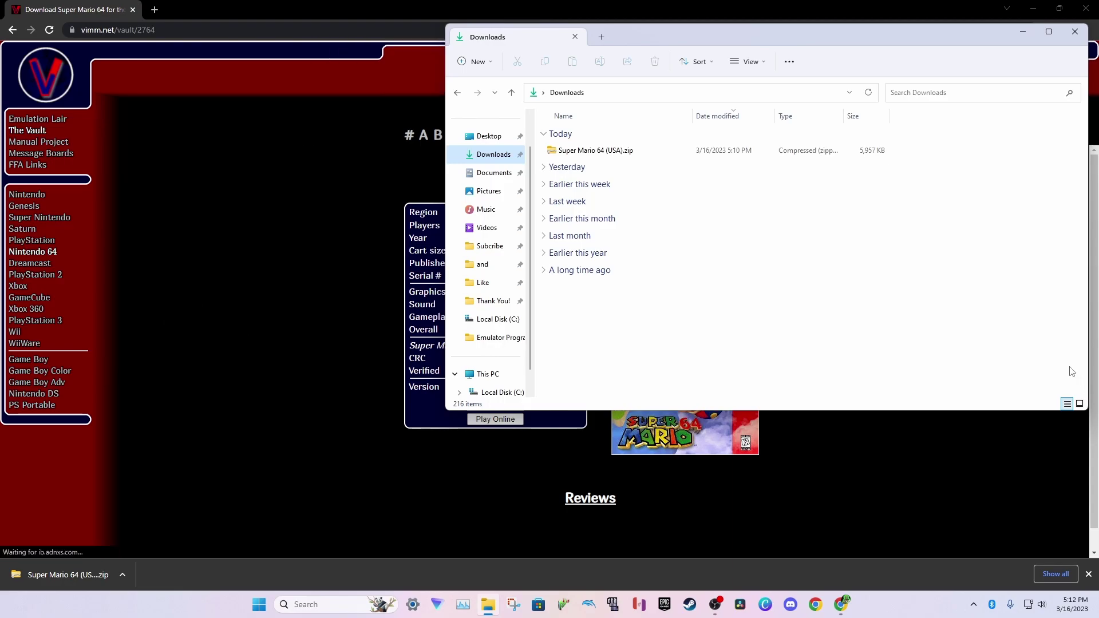
- Extract Super Mario 64 (USA).zip in the Downloads folder to its default destination, showing the extracted files when complete
right_click(570, 157)
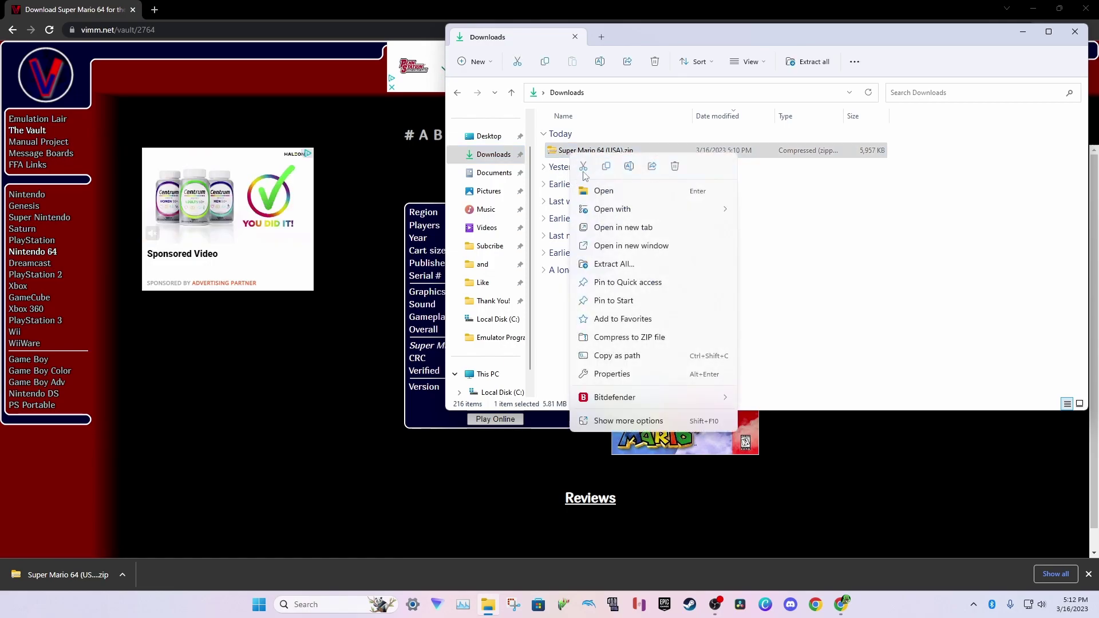
left_click(641, 265)
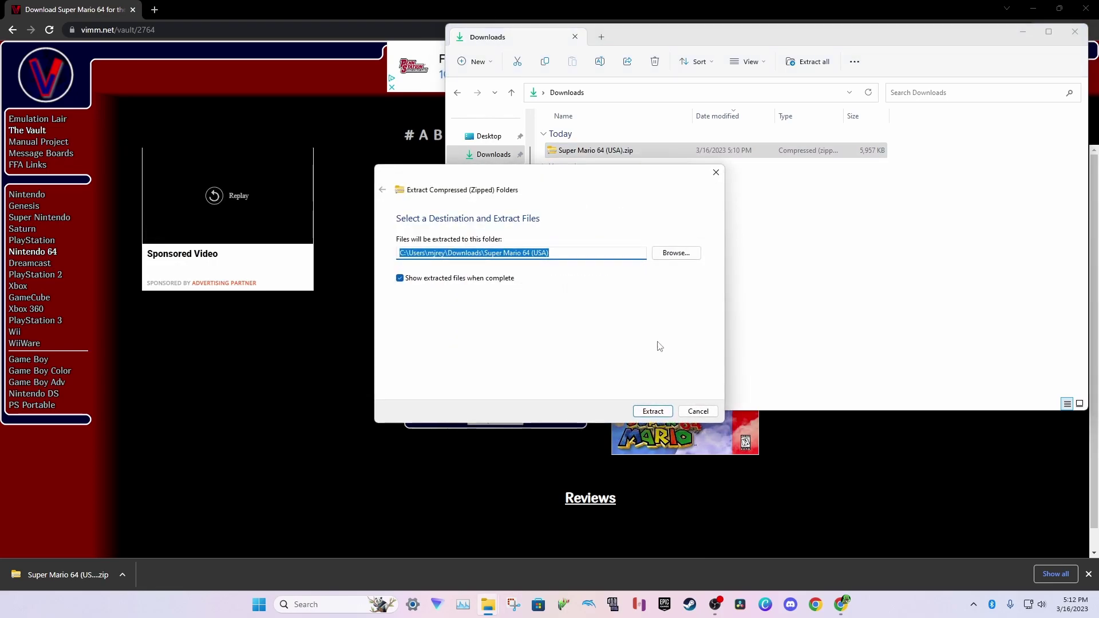
left_click(653, 412)
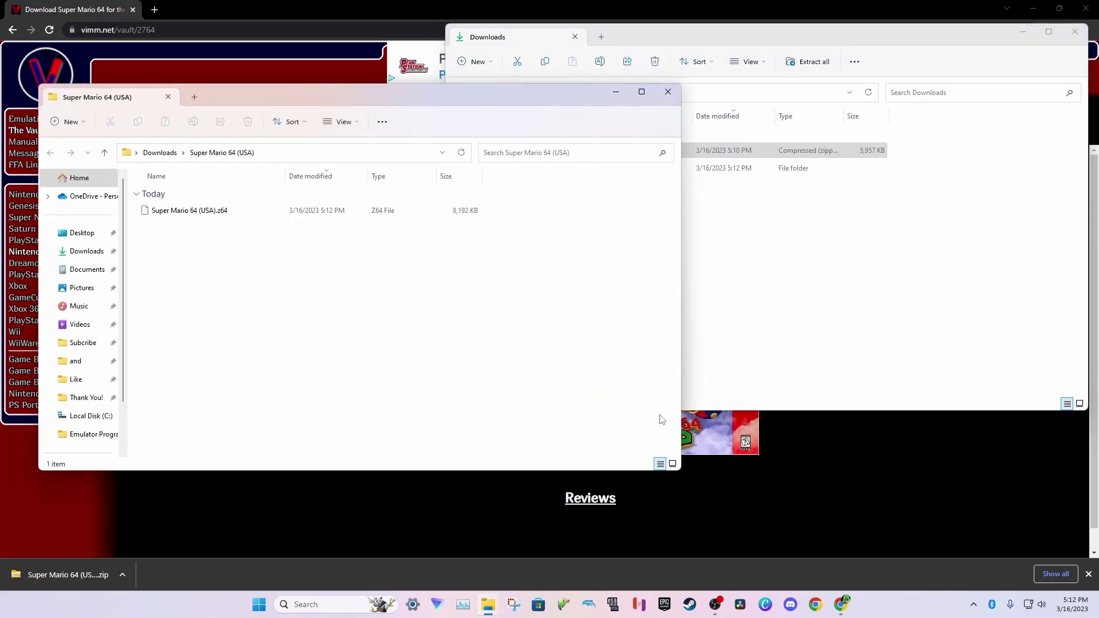
- Move Super Mario 64 (USA).z64 from the extracted folder into the N64 folder inside Nintendo Games on the C: drive
left_click_drag(249, 100, 443, 204)
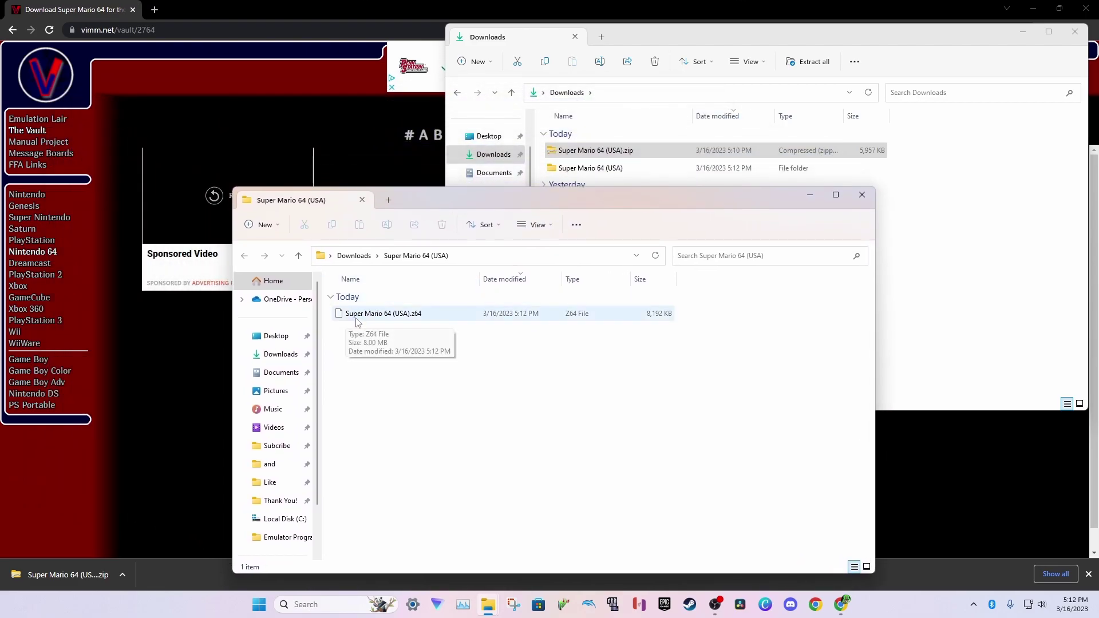
right_click(451, 319)
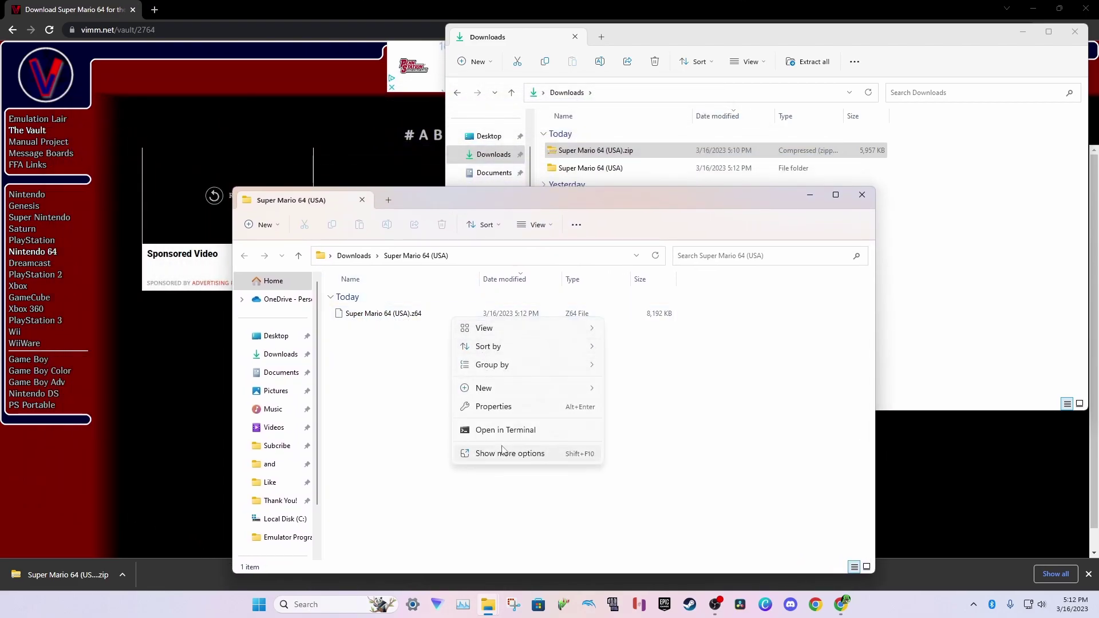
left_click(435, 316)
right_click(438, 315)
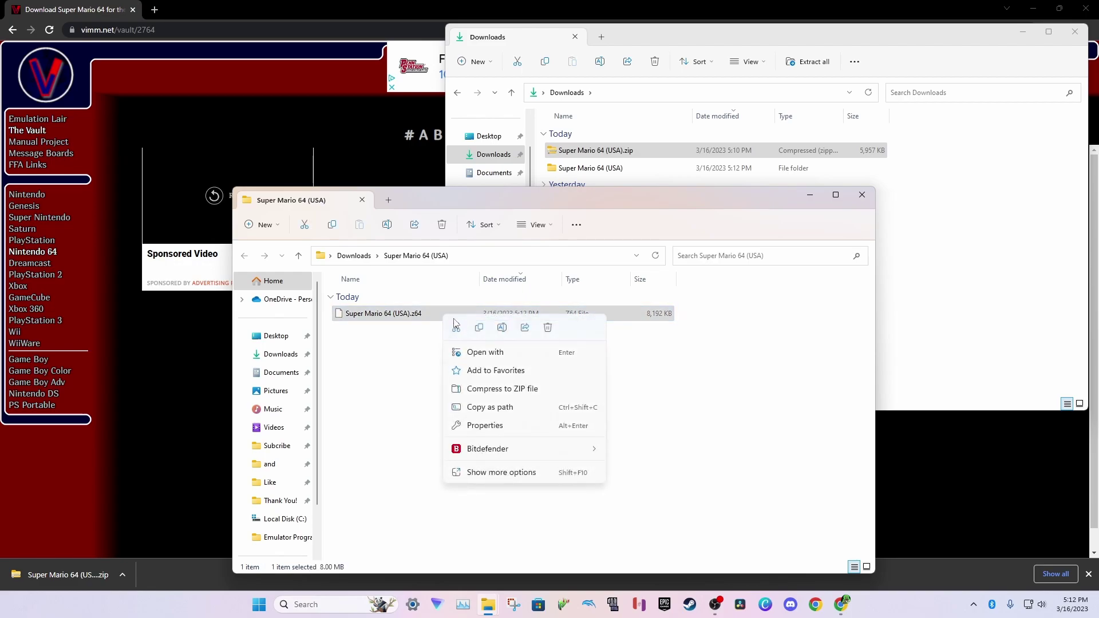
left_click(382, 404)
scroll(279, 455, "down", 2)
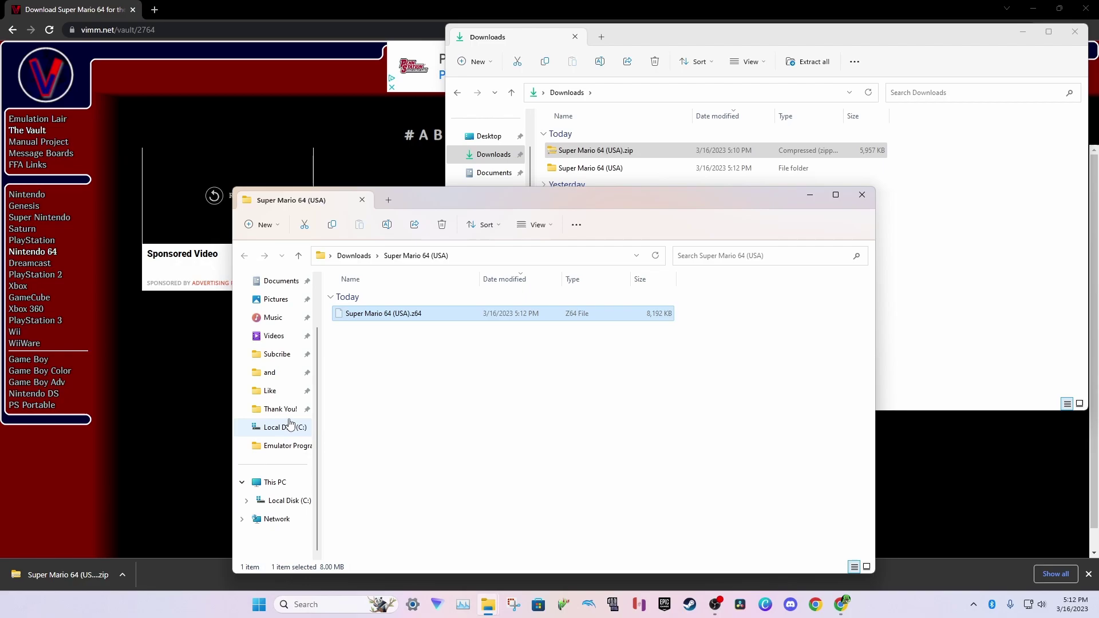
left_click(291, 428)
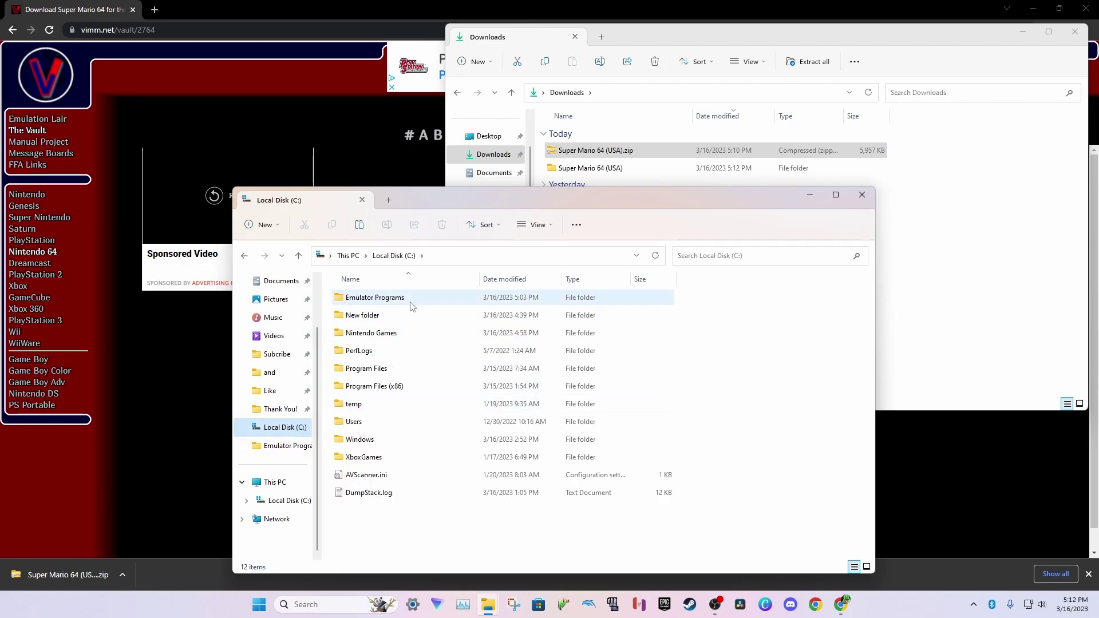
double_click(399, 333)
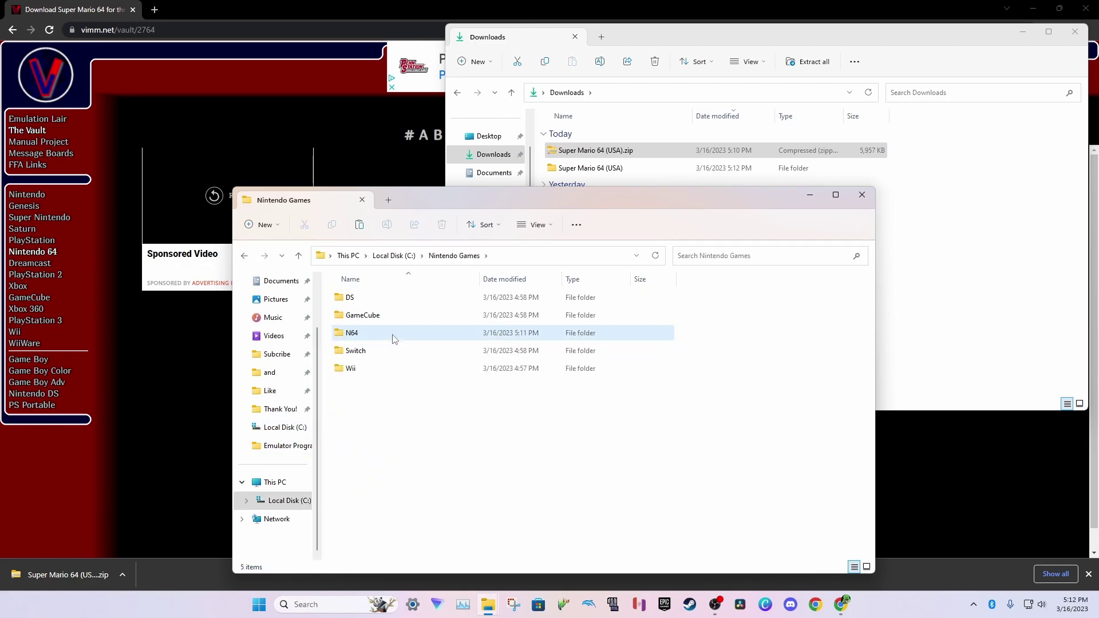
double_click(393, 337)
right_click(361, 331)
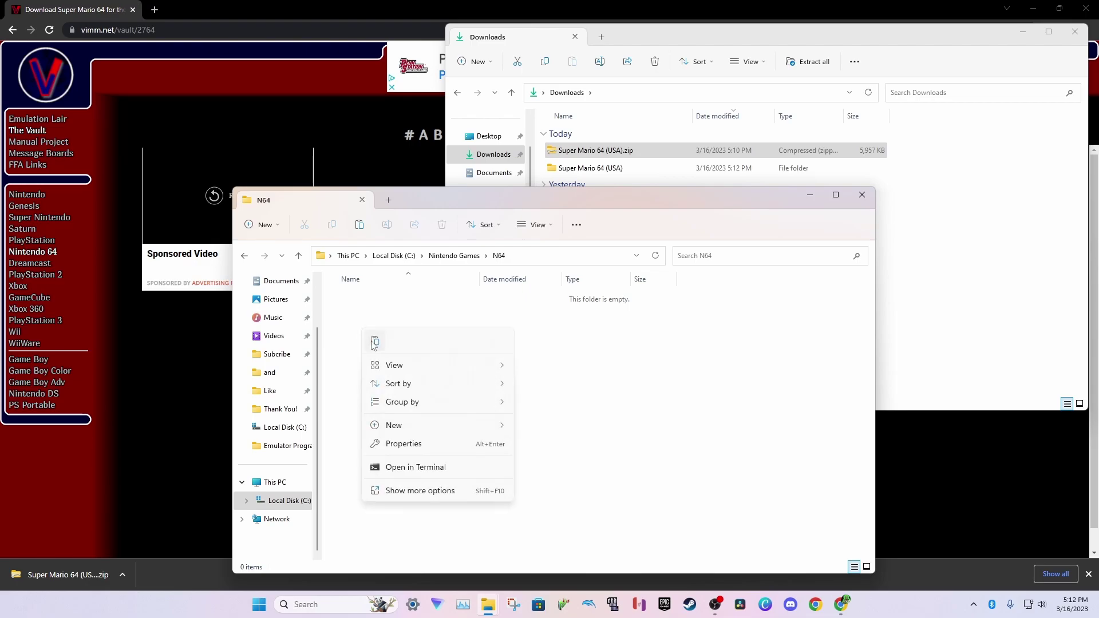
left_click(372, 345)
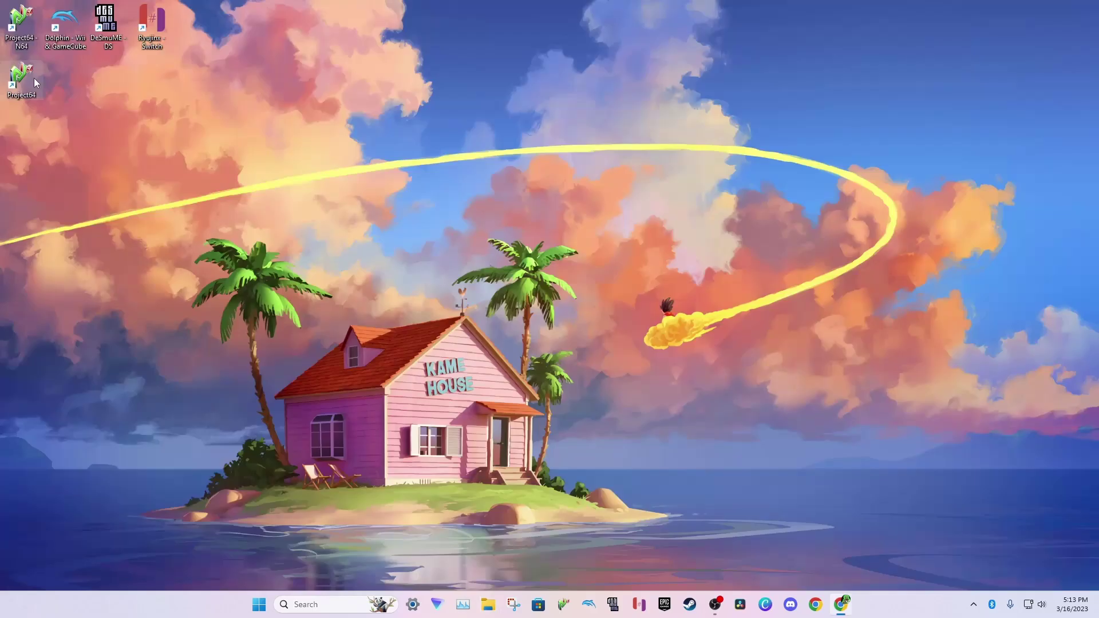
- In Project64, choose the N64 folder inside Nintendo Games on C: as the ROM directory and launch Super Mario 64 (U)
double_click(35, 82)
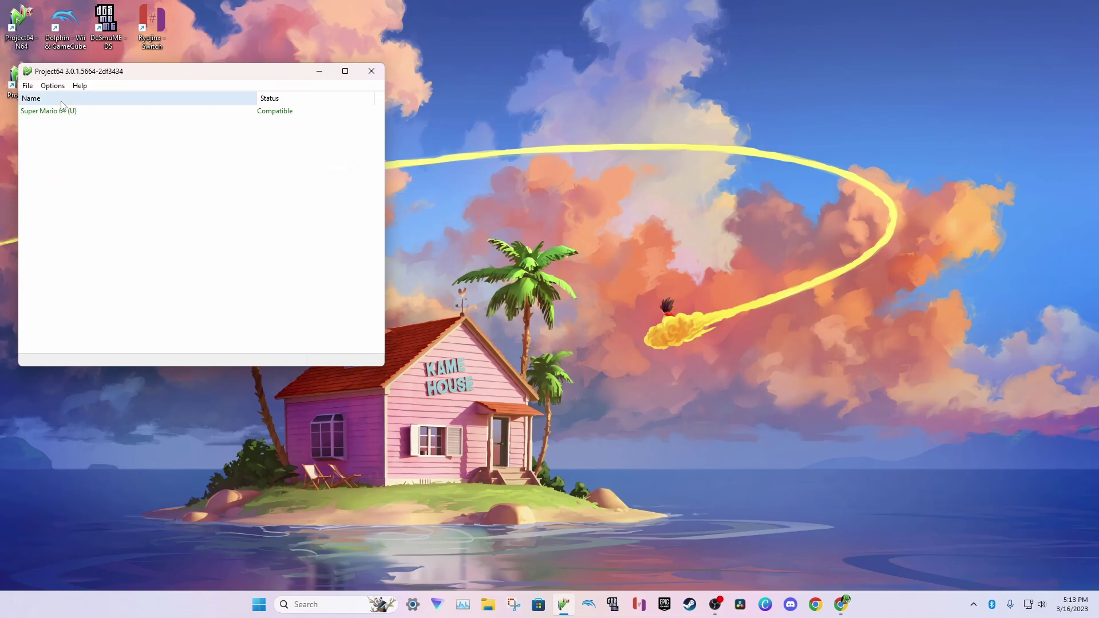
left_click(28, 85)
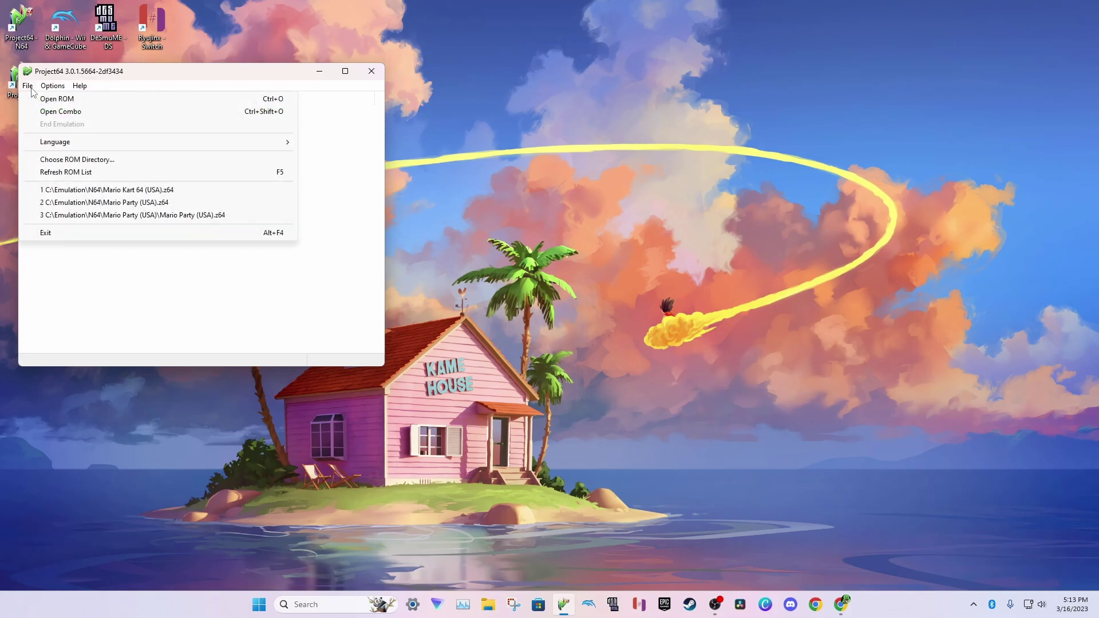
left_click(78, 159)
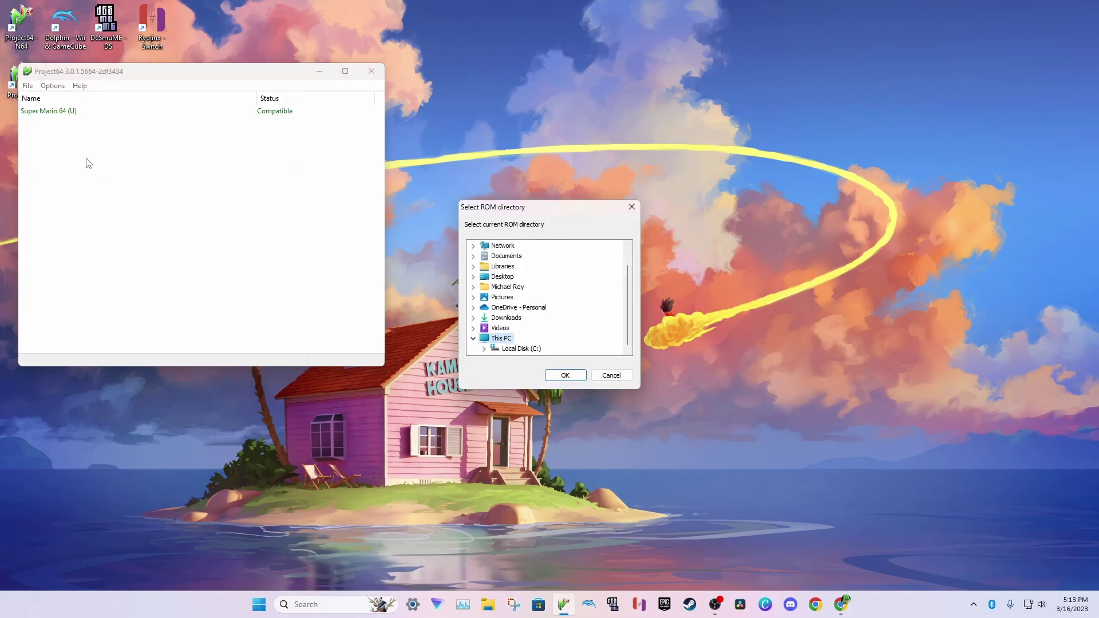
left_click(512, 350)
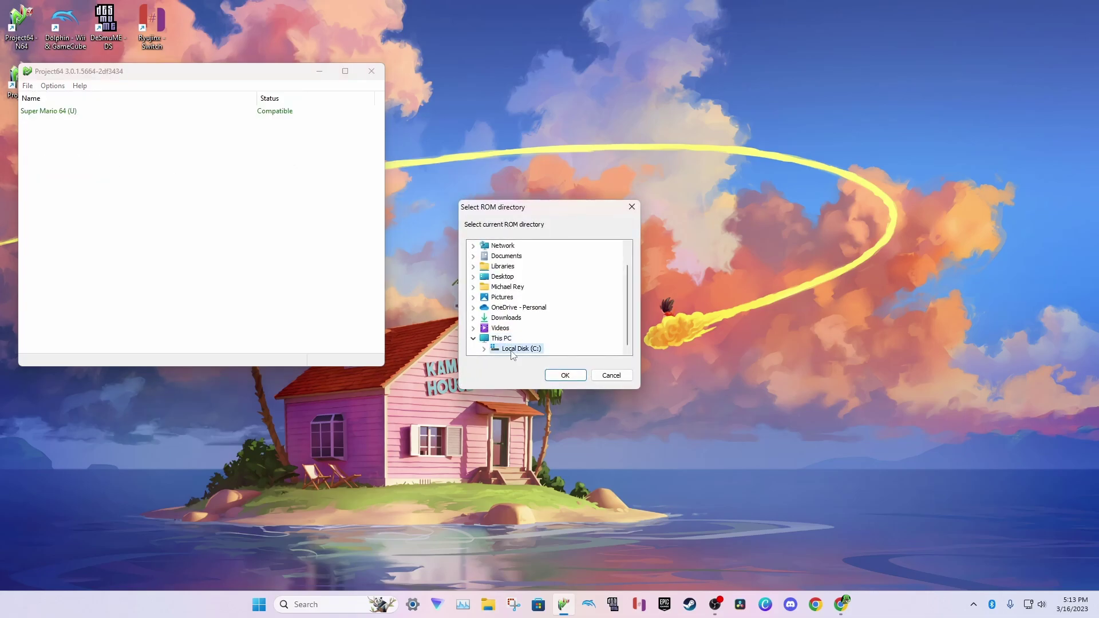
double_click(511, 350)
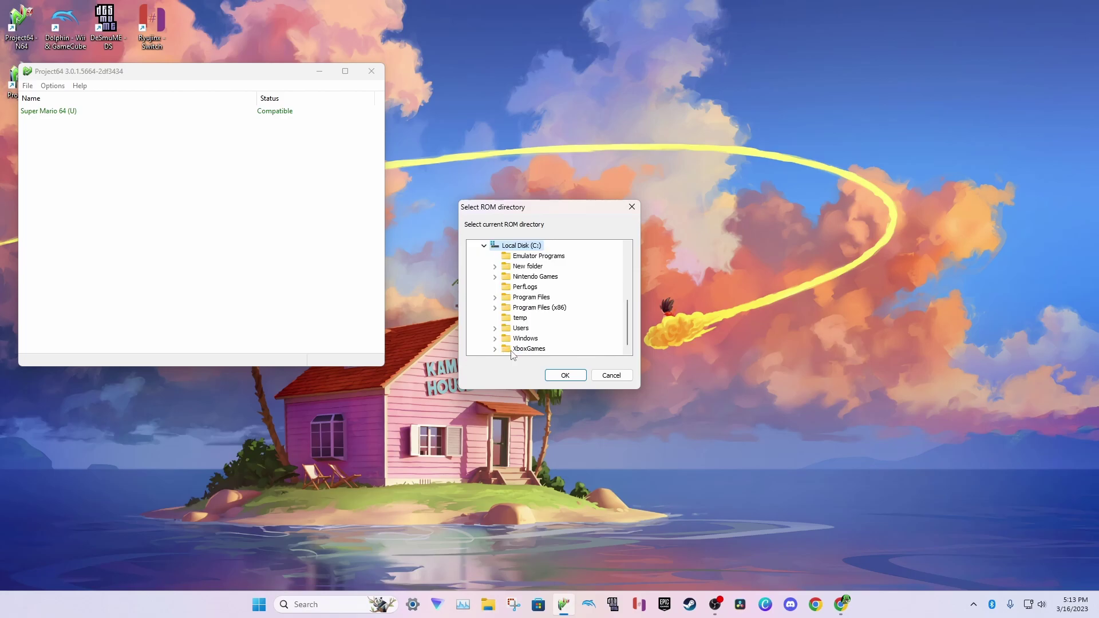
left_click(494, 276)
left_click(528, 309)
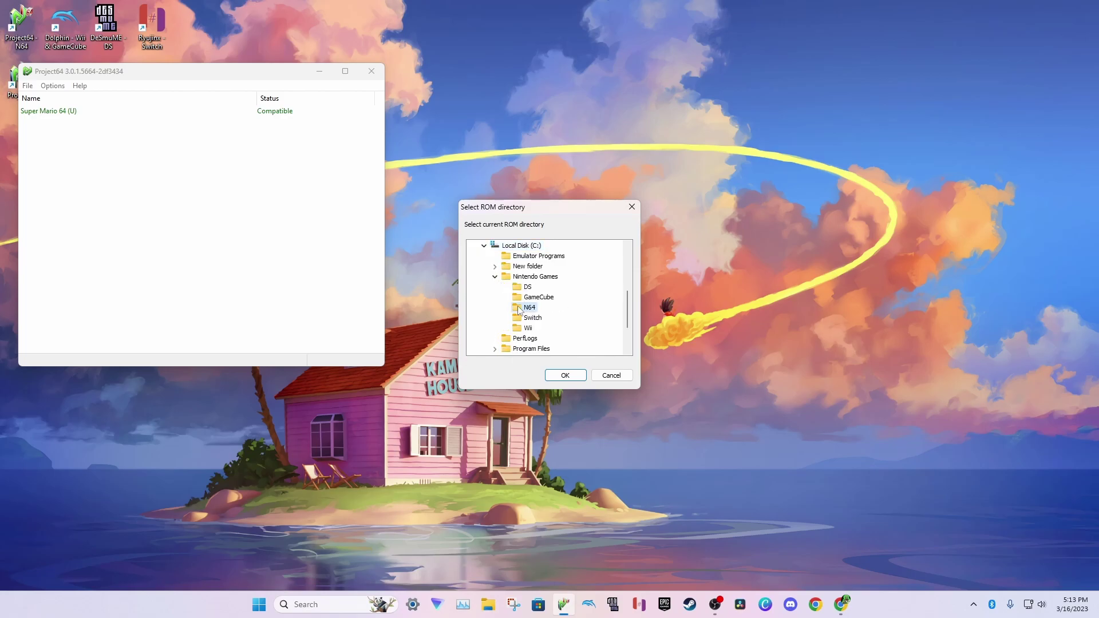
left_click(565, 375)
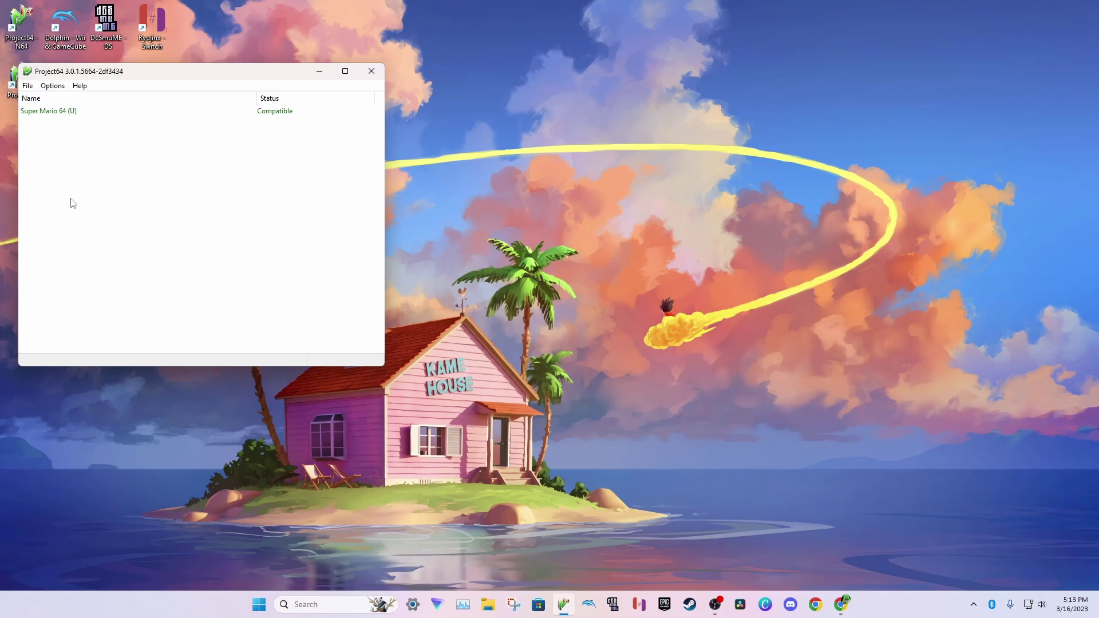
double_click(65, 111)
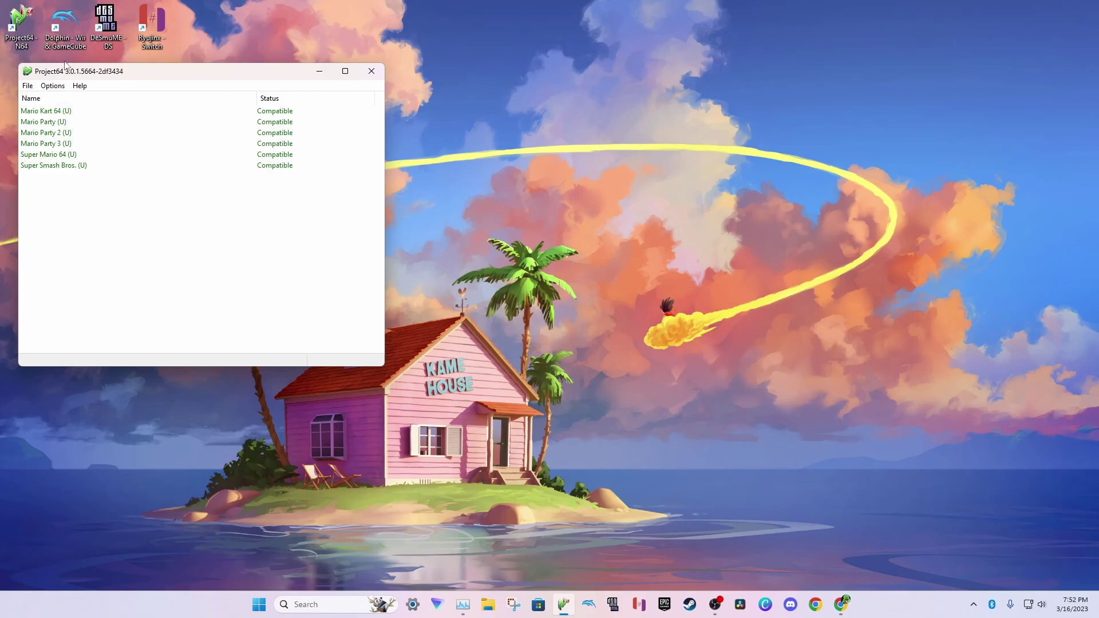
- Review the Video, Emulation, Frame buffer, Texture enhancement and OSD pages of Project64's graphics settings, leaving without changes
left_click(51, 86)
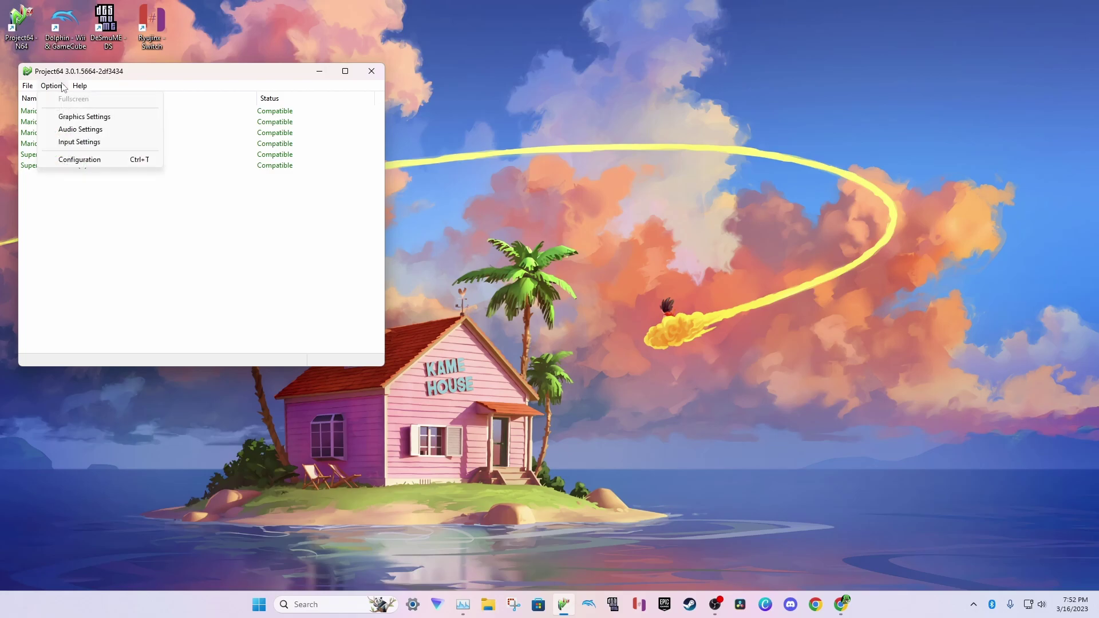
left_click(71, 116)
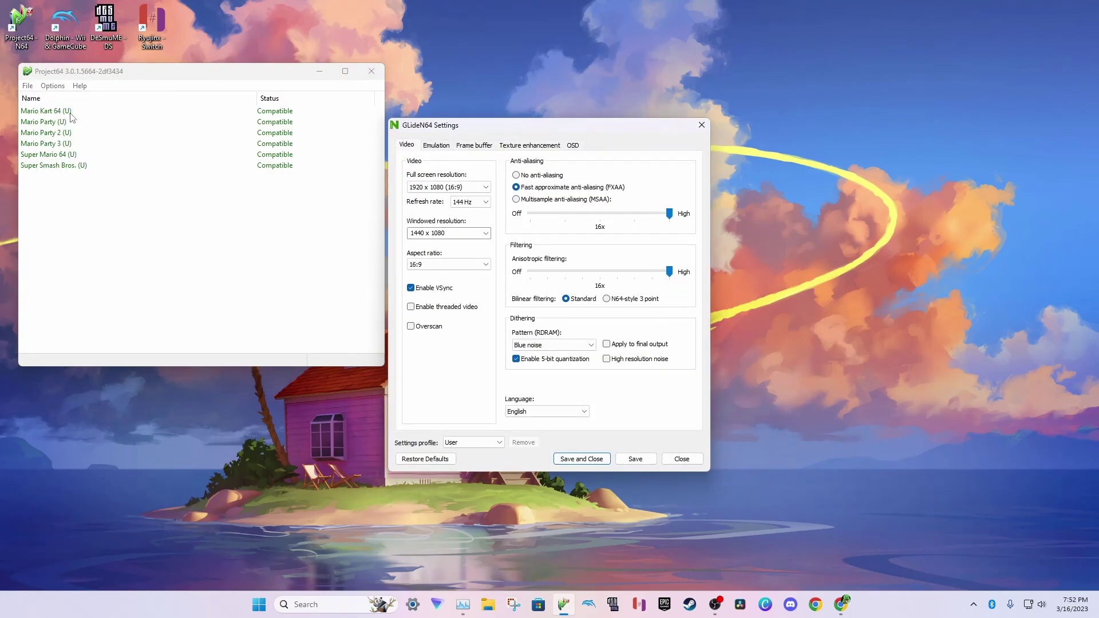
left_click(444, 146)
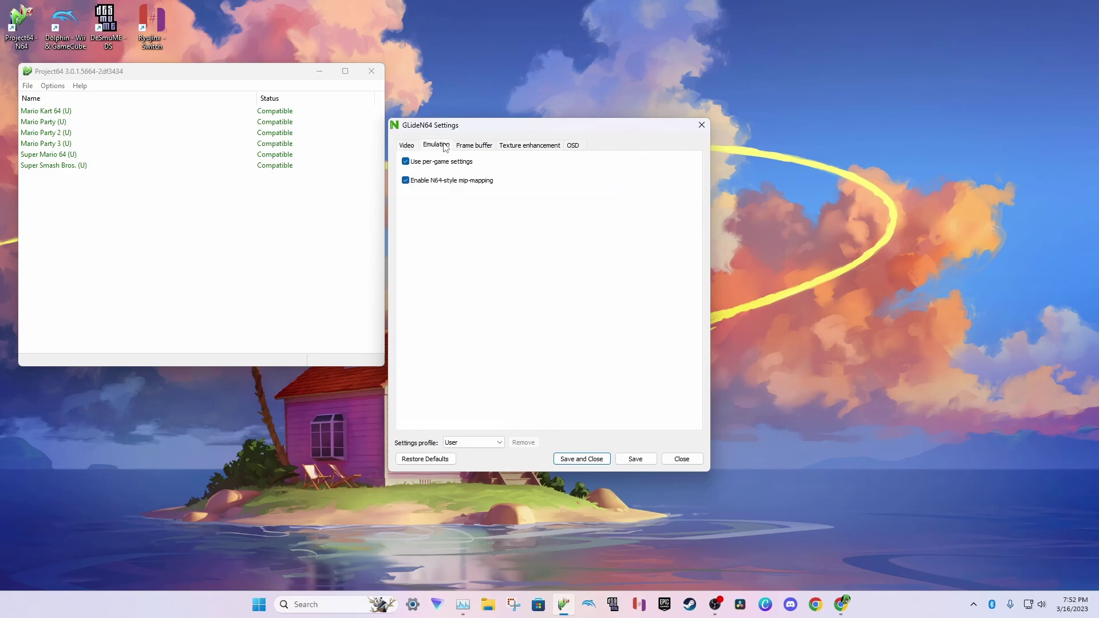
left_click(488, 145)
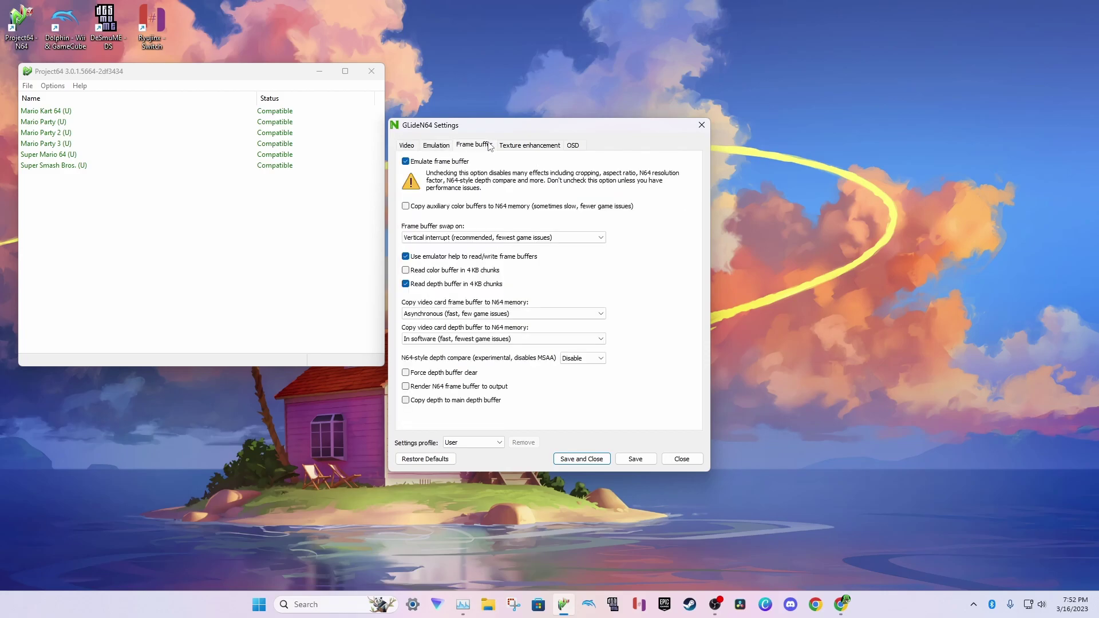
left_click(516, 147)
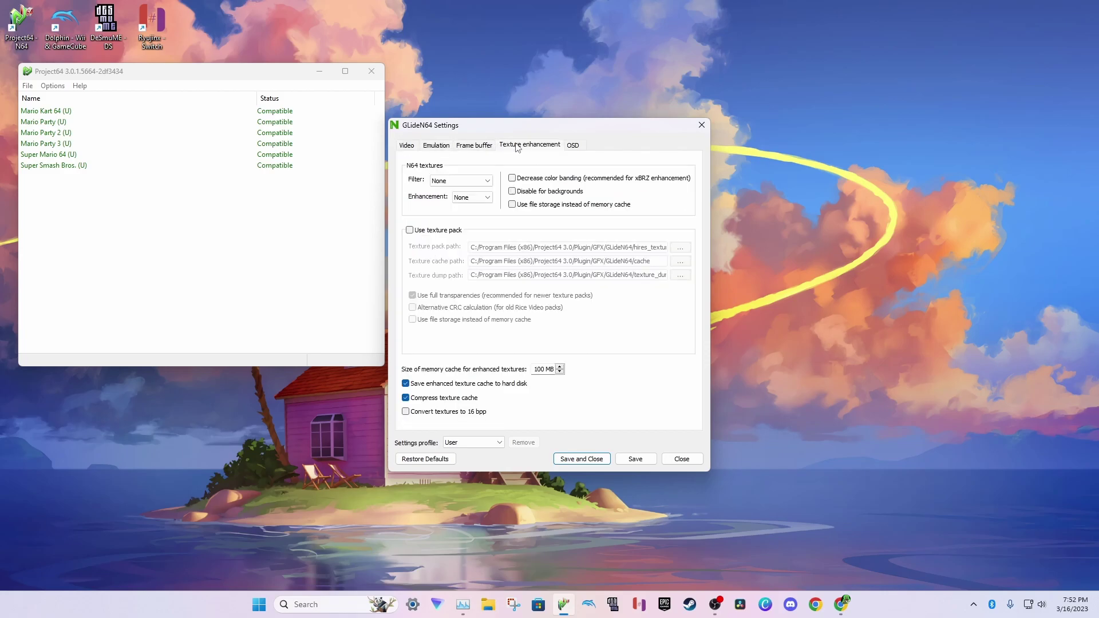
left_click(572, 145)
key("Escape")
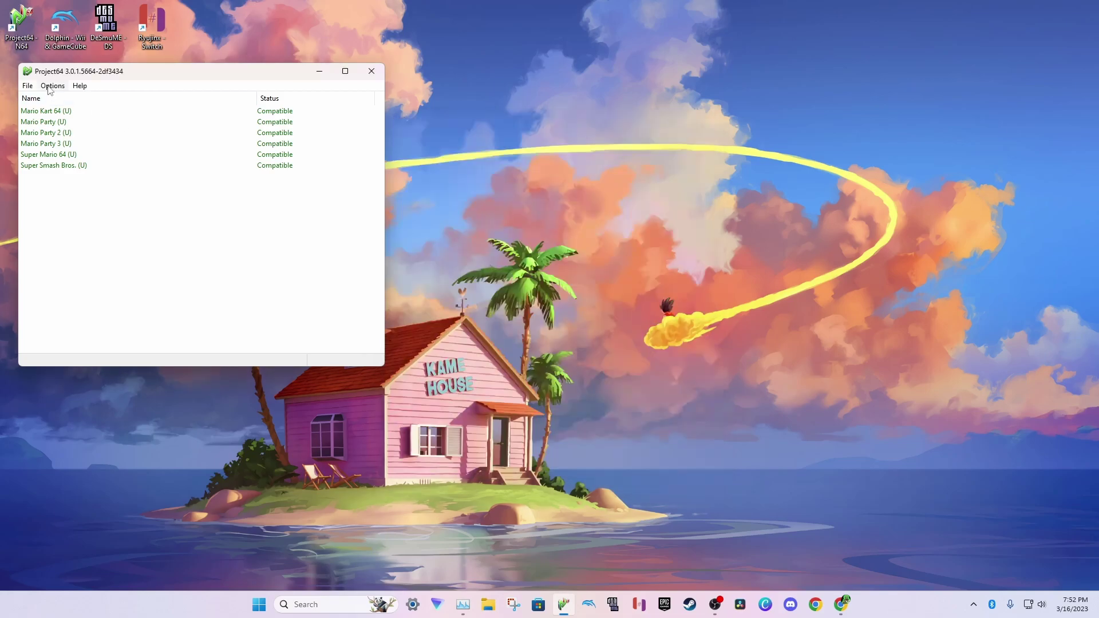
- Run the controller setup for Player 1 in Project64's input settings and apply the button mapping
left_click(52, 86)
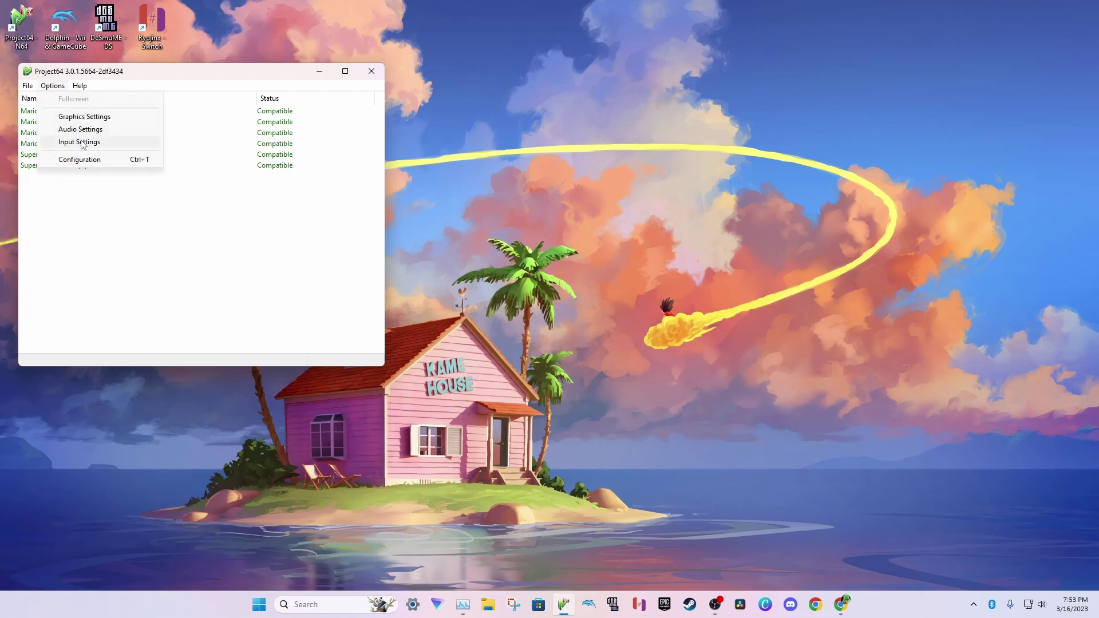
left_click(133, 146)
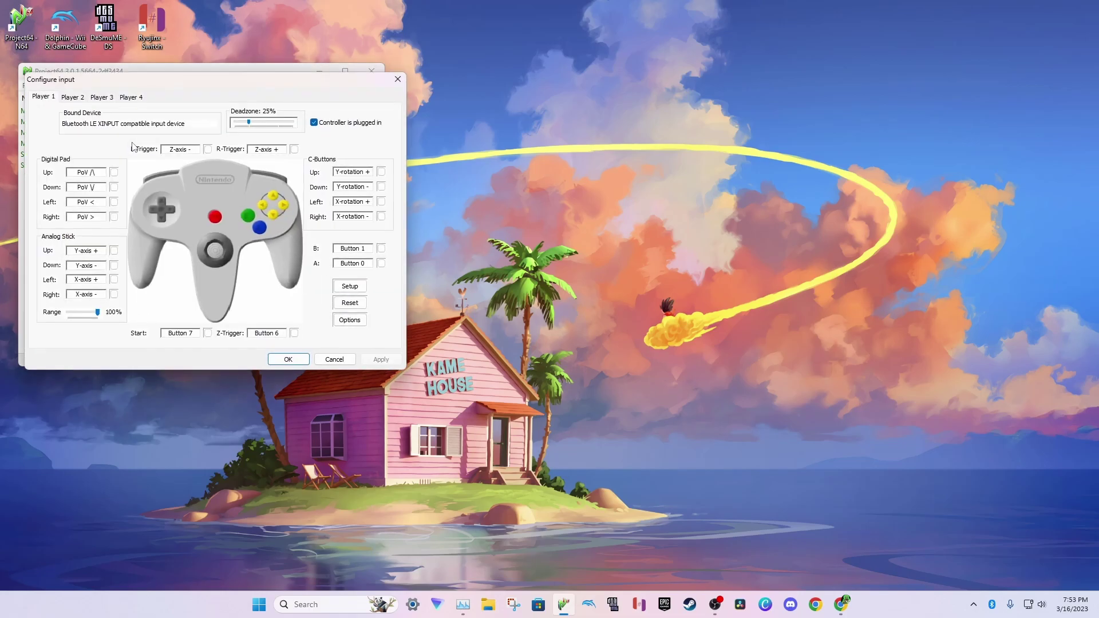
left_click(356, 287)
left_click(382, 359)
left_click(289, 360)
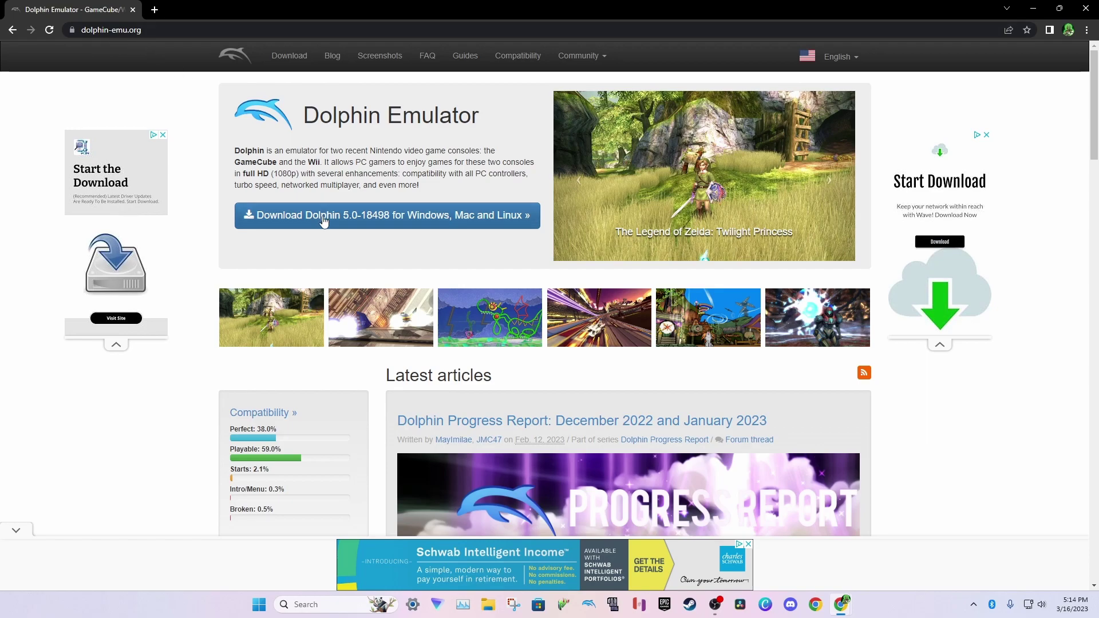
- Download the Windows x64 build of Dolphin beta version 5.0-18498 from the Dolphin download page
left_click(350, 222)
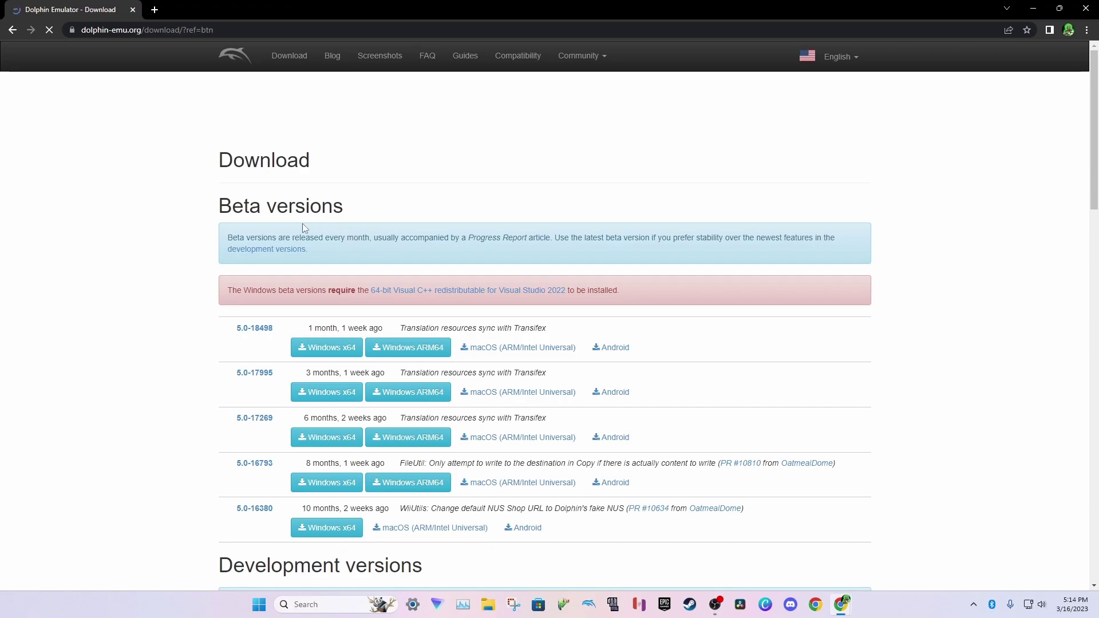
scroll(307, 227, "down", 2)
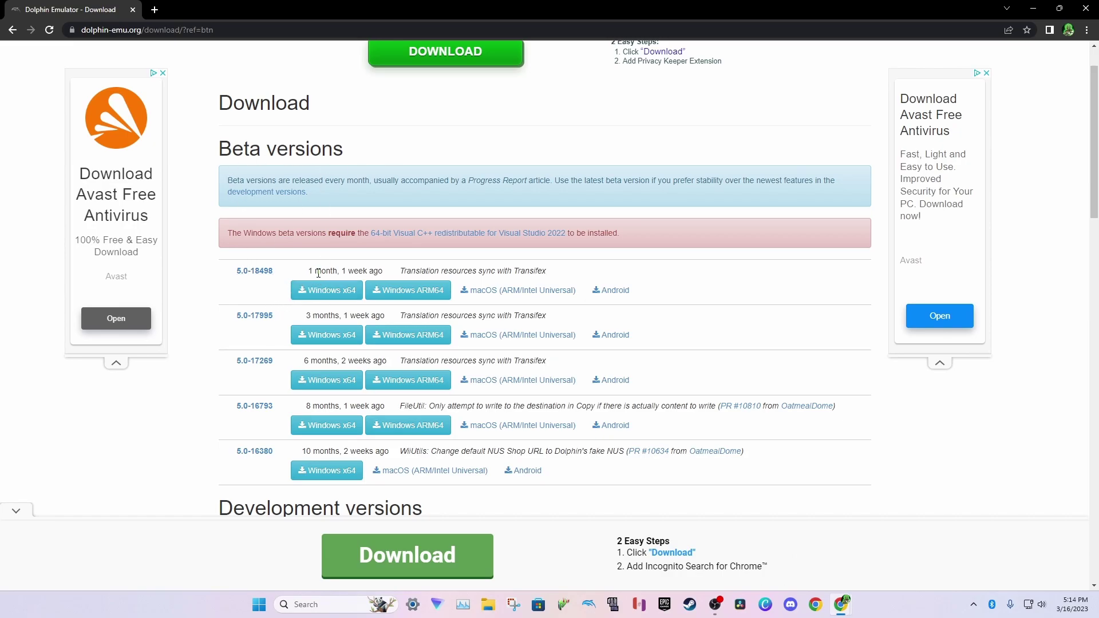
scroll(319, 272, "down", 7)
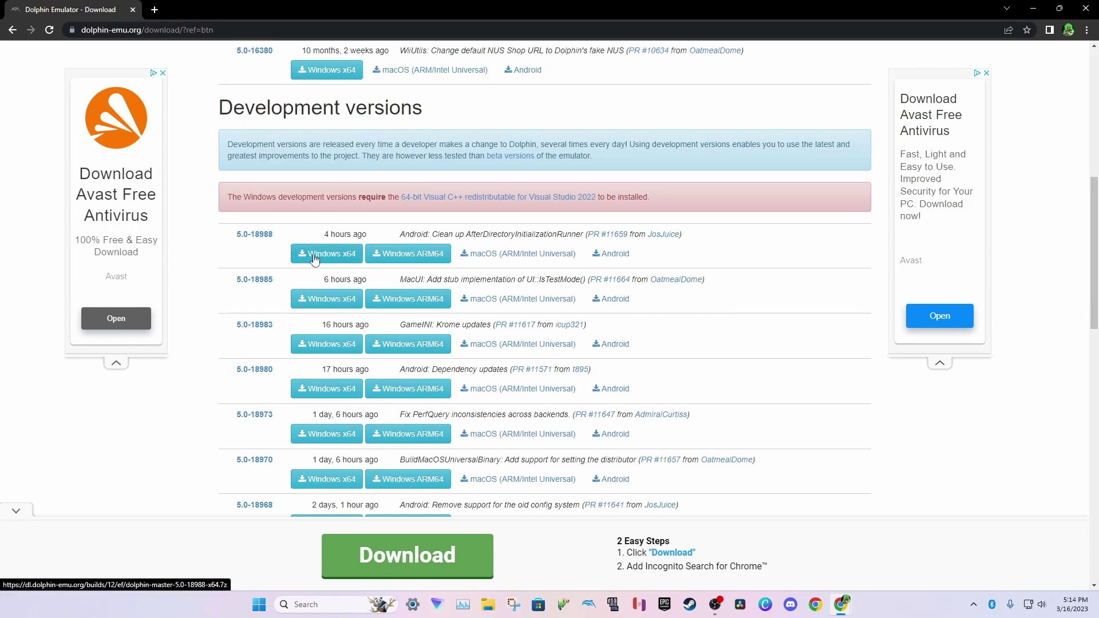
scroll(314, 259, "down", 11)
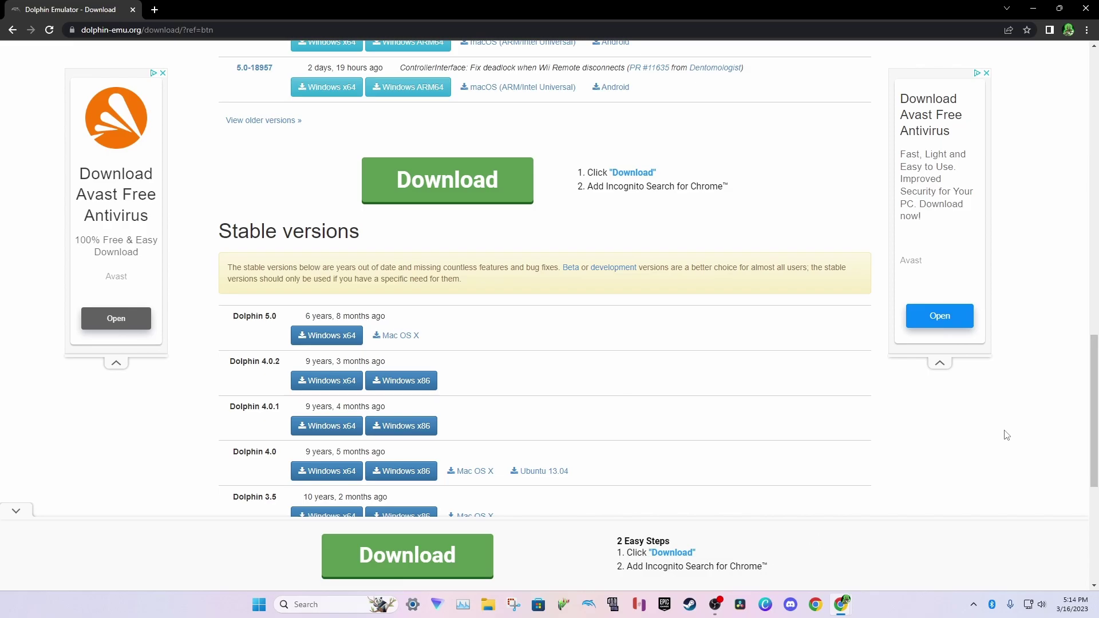
scroll(719, 361, "up", 14)
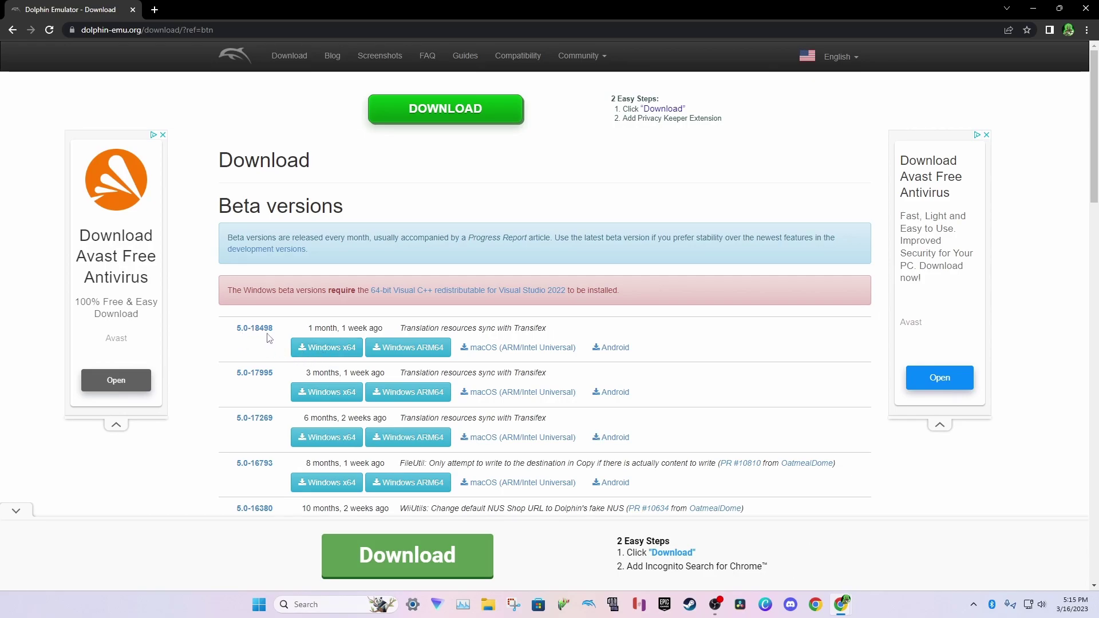
left_click(324, 354)
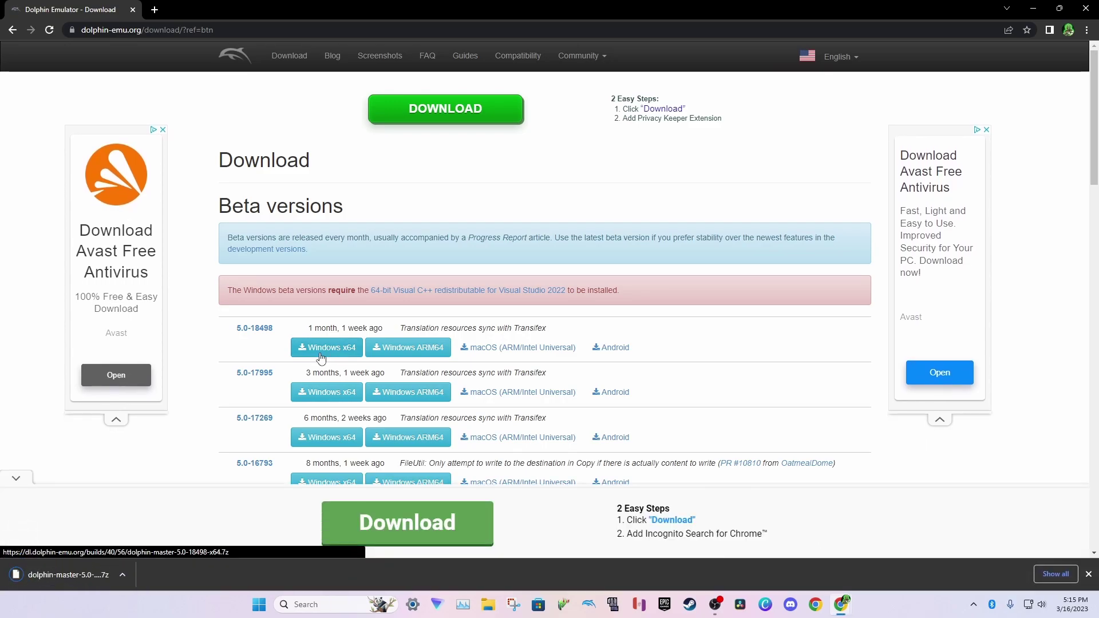
- Move dolphin-master-5.0-18498-x64.7z from Downloads into the Emulator Programs folder on C: in File Explorer
left_click(495, 606)
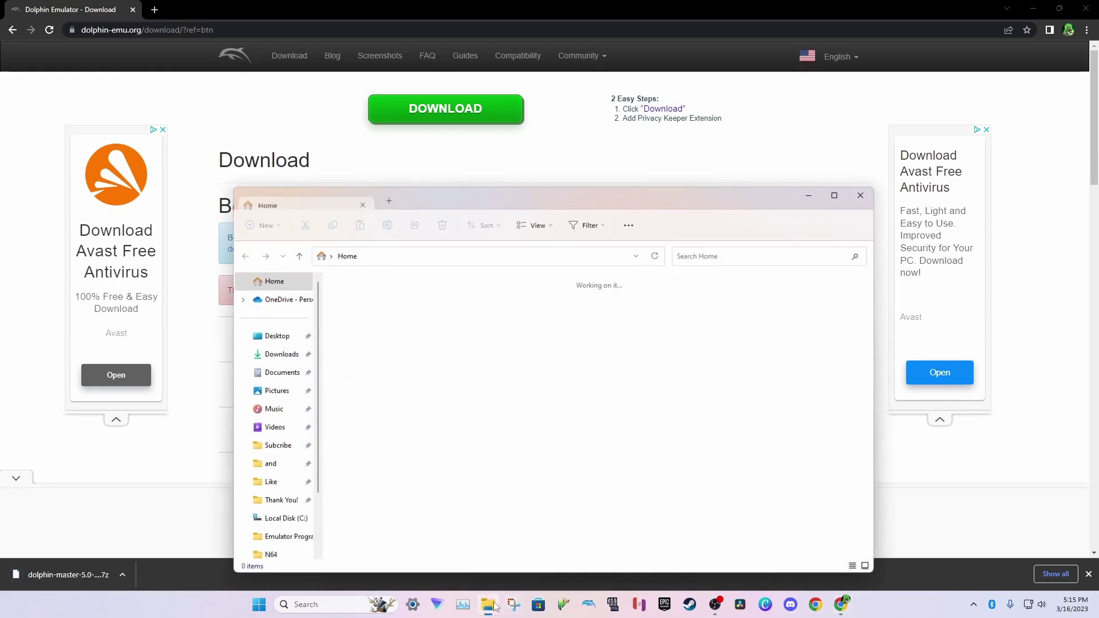
left_click(291, 355)
right_click(378, 315)
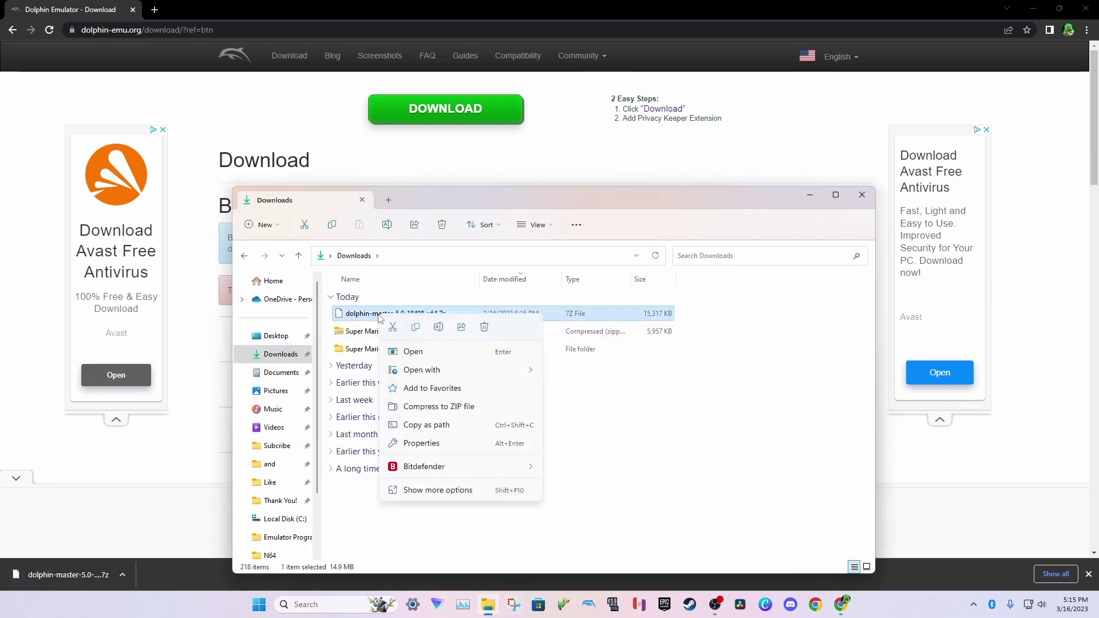
key("Escape")
scroll(279, 460, "down", 3)
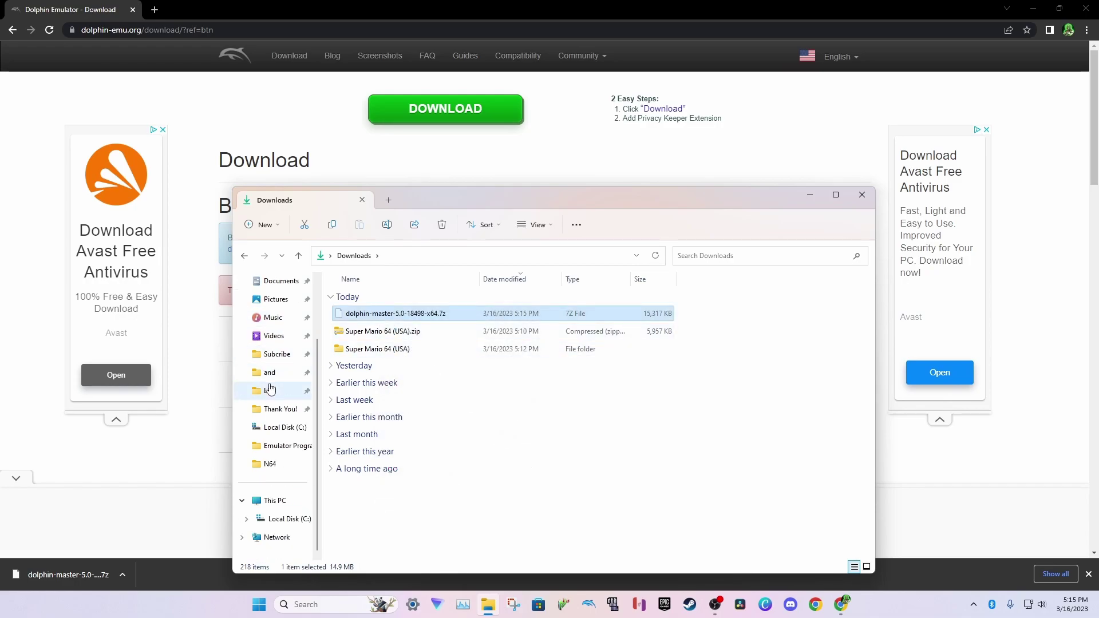
left_click(278, 446)
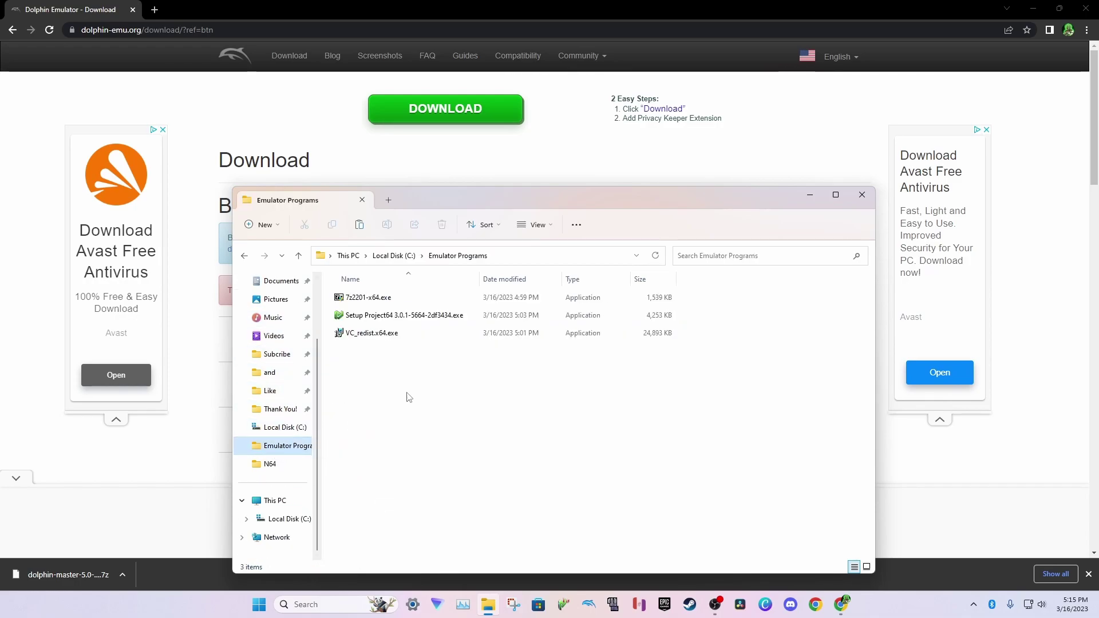
right_click(416, 372)
left_click(429, 380)
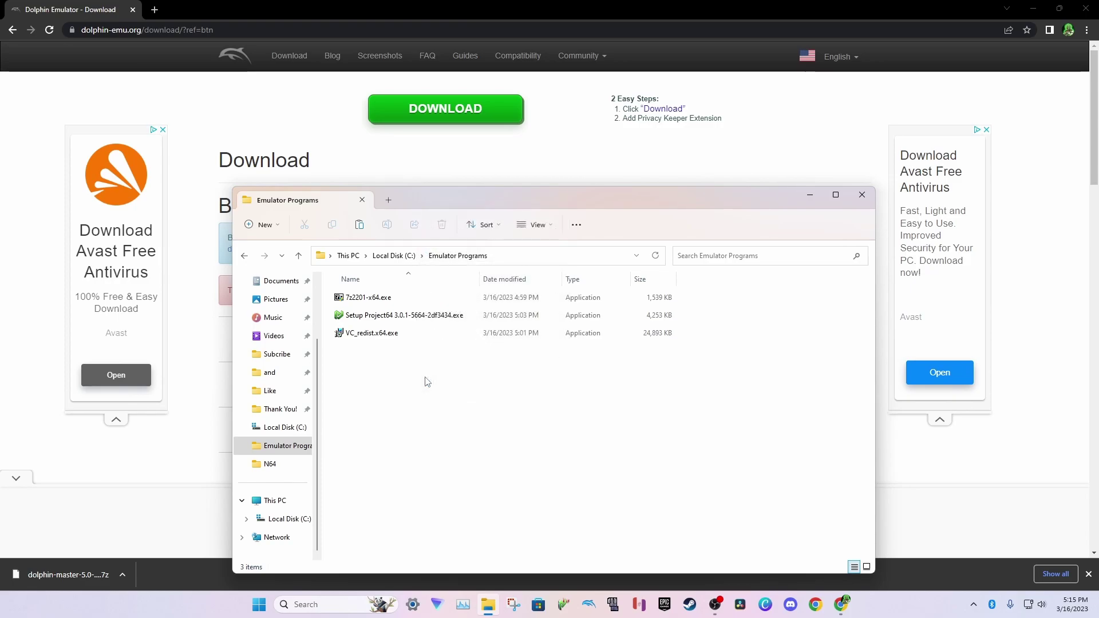
- Extract dolphin-master-5.0-18498-x64.7z directly into the Emulator Programs folder with 7-Zip and delete the archive
right_click(384, 354)
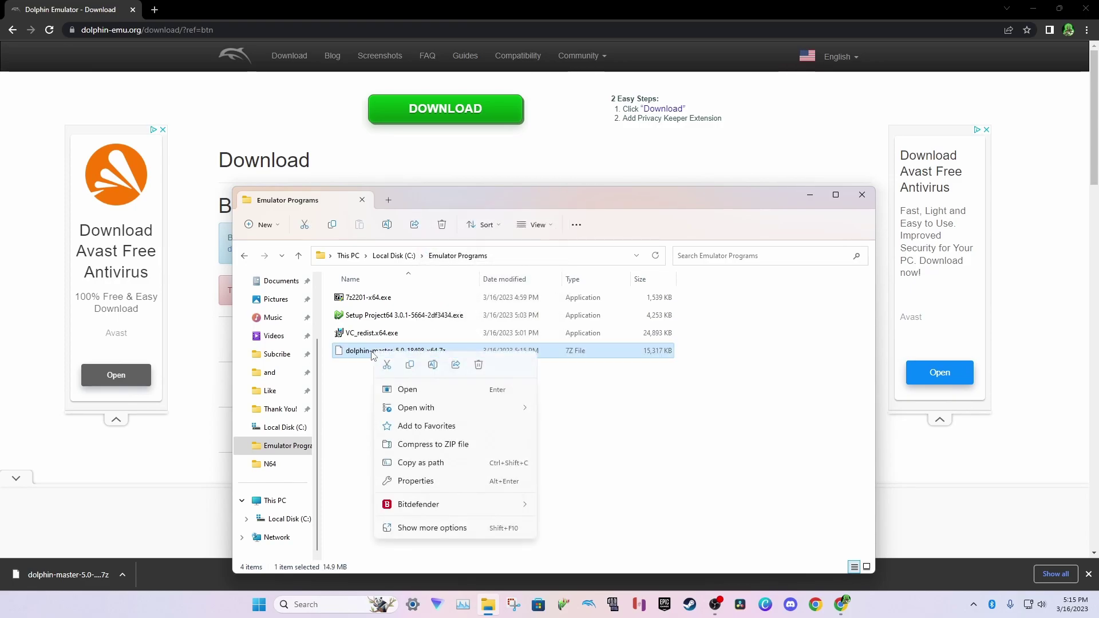
left_click(426, 527)
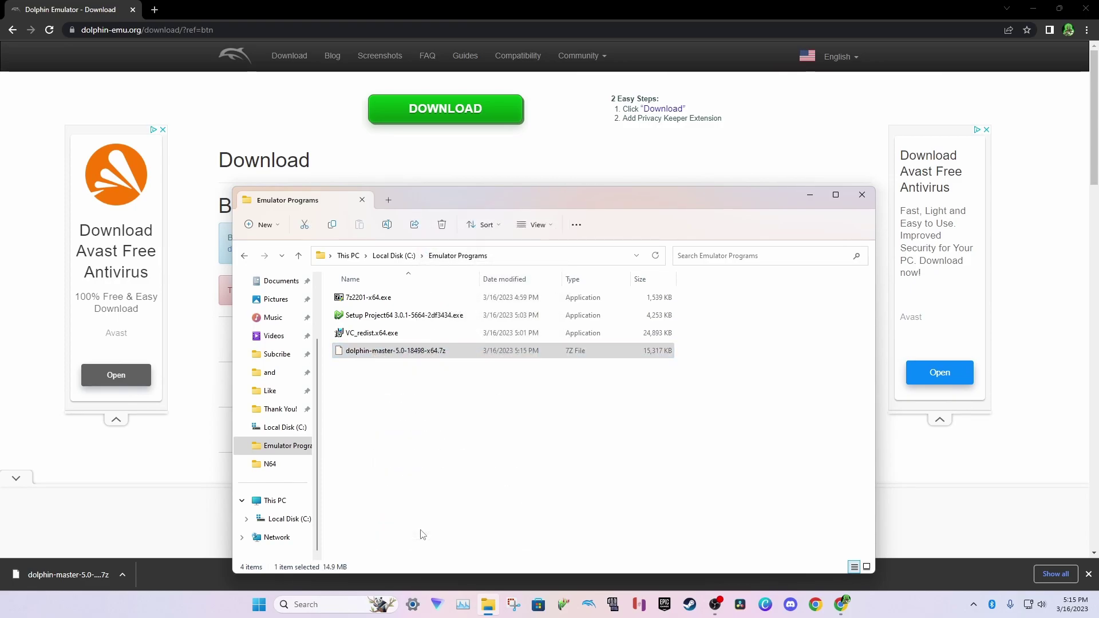
mouse_move(464, 353)
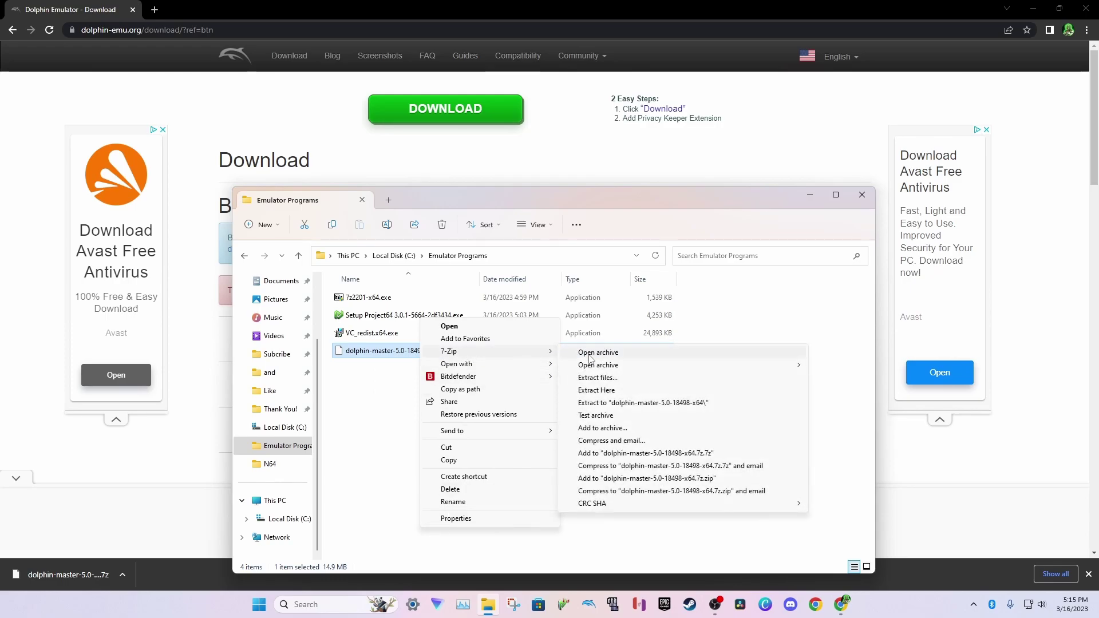
left_click(609, 392)
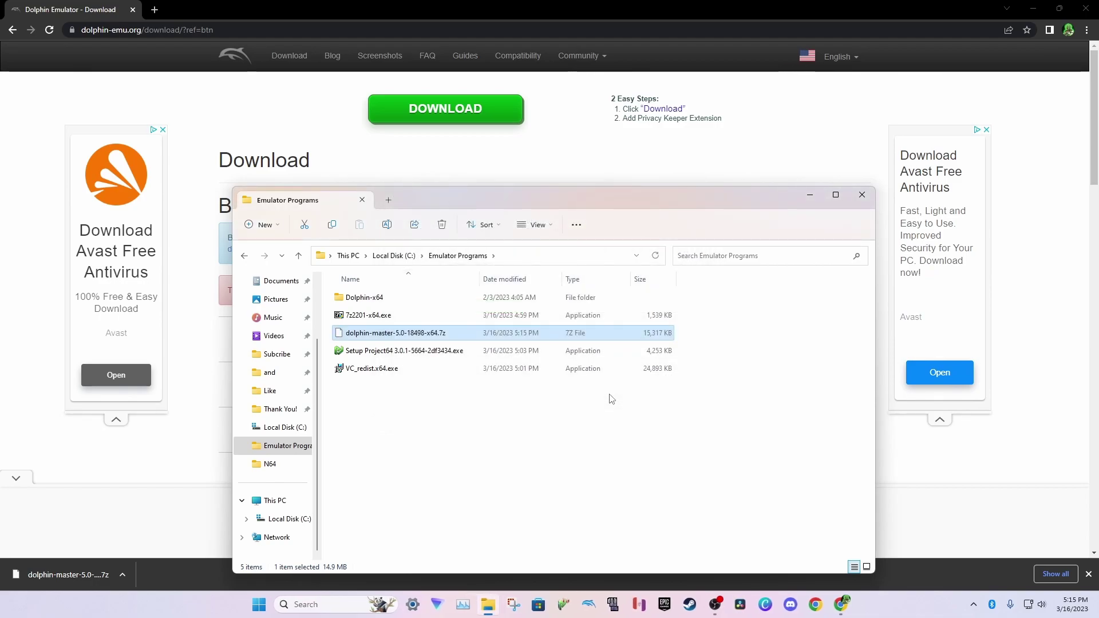
left_click(529, 435)
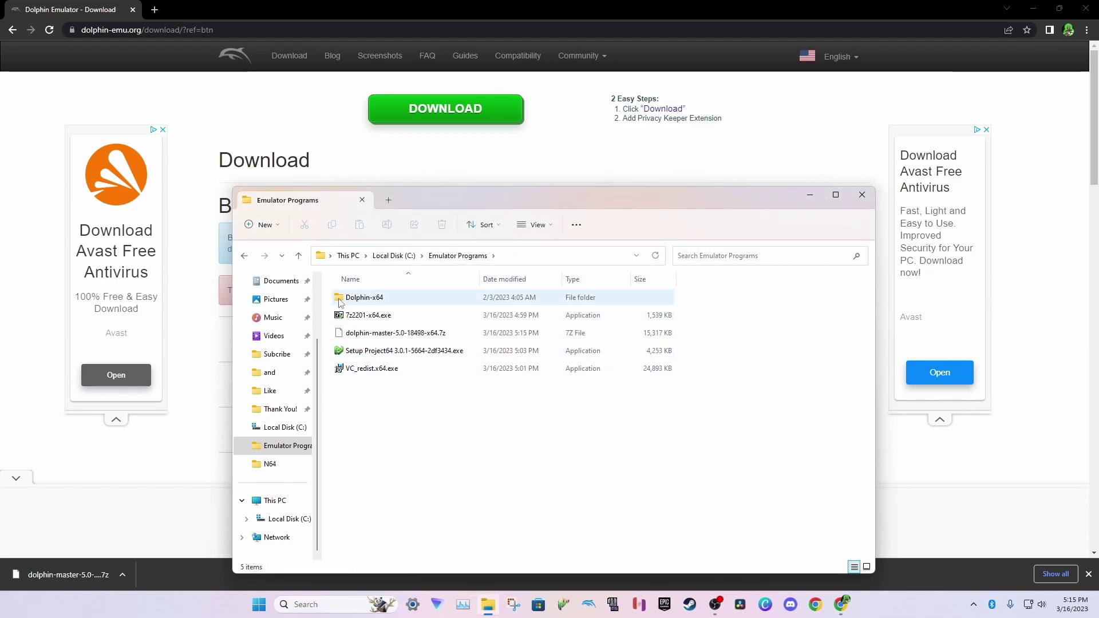
right_click(415, 341)
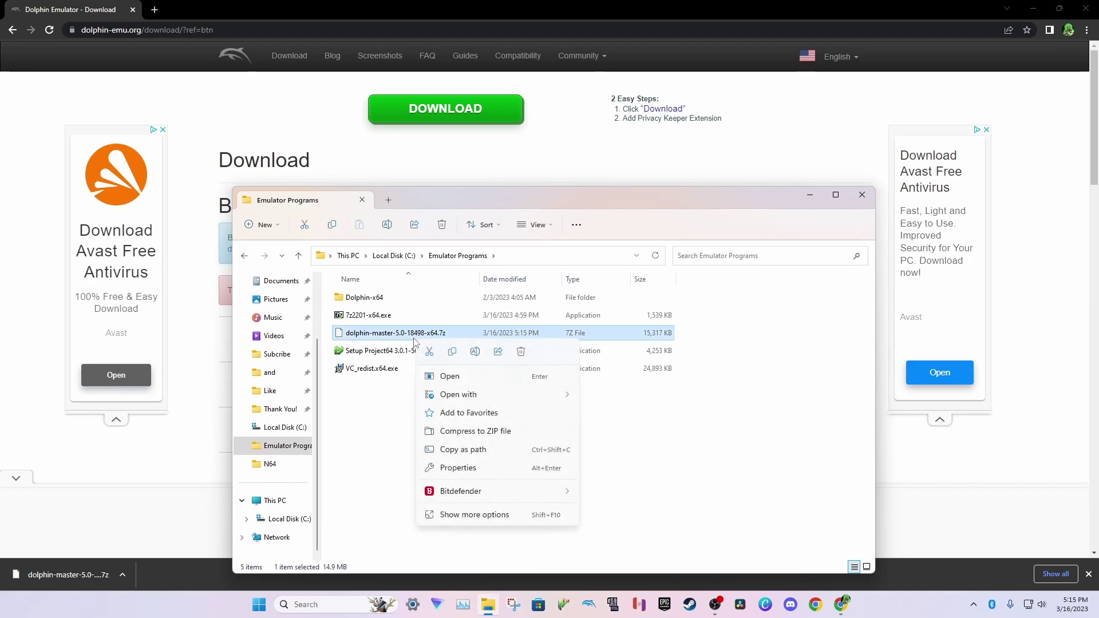
left_click(521, 353)
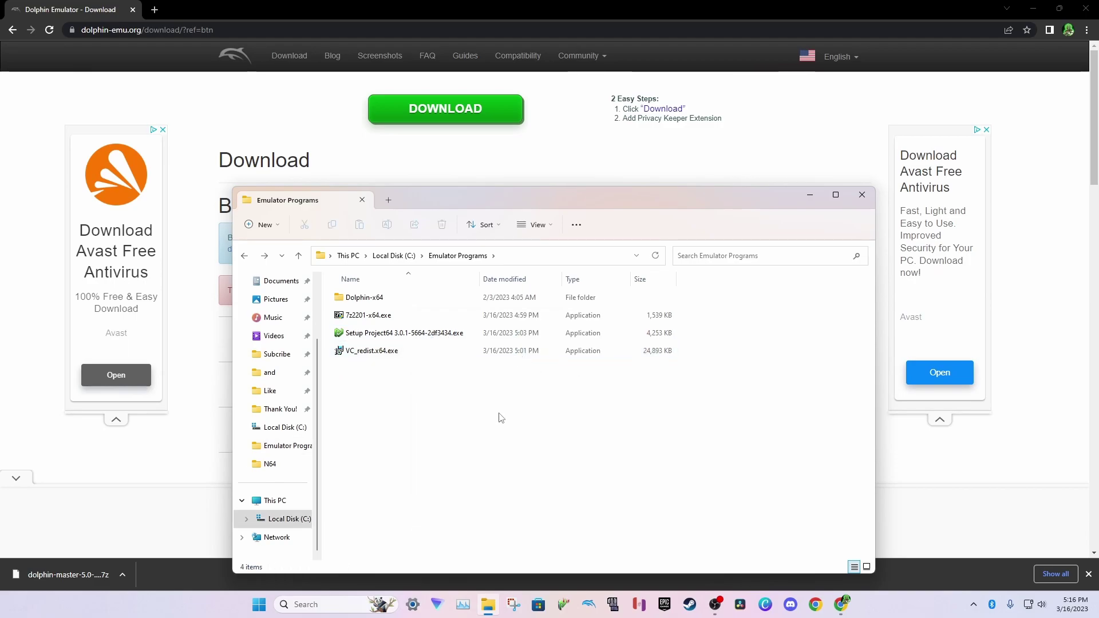
- Create a shortcut to Dolphin.exe from the Dolphin-x64 folder and move it to the desktop, closing the browser
double_click(426, 307)
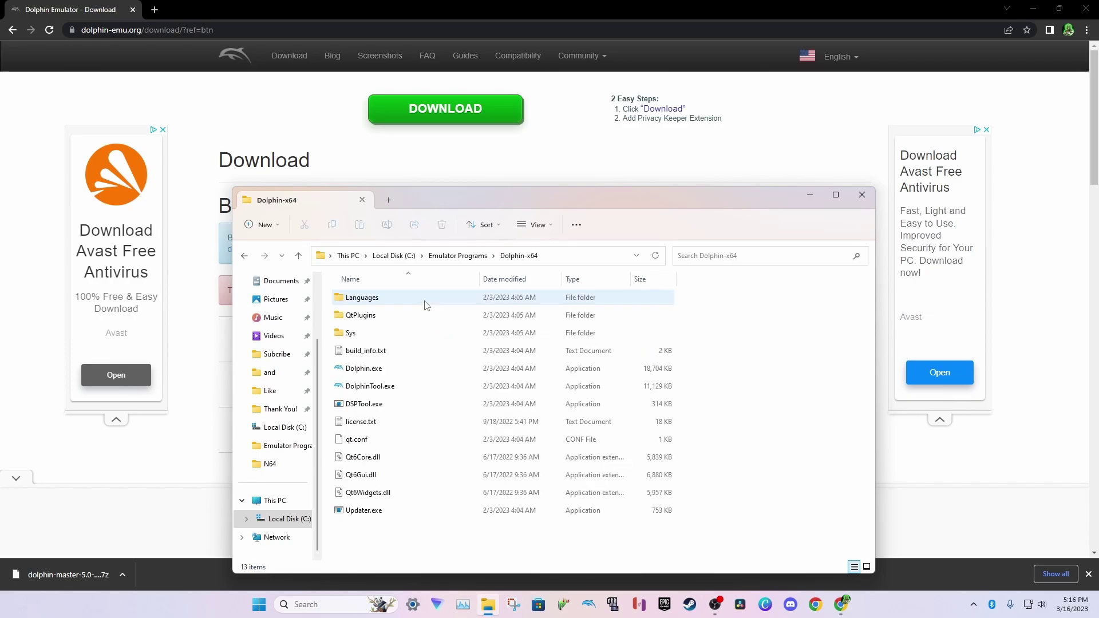
left_click(400, 376)
right_click(399, 375)
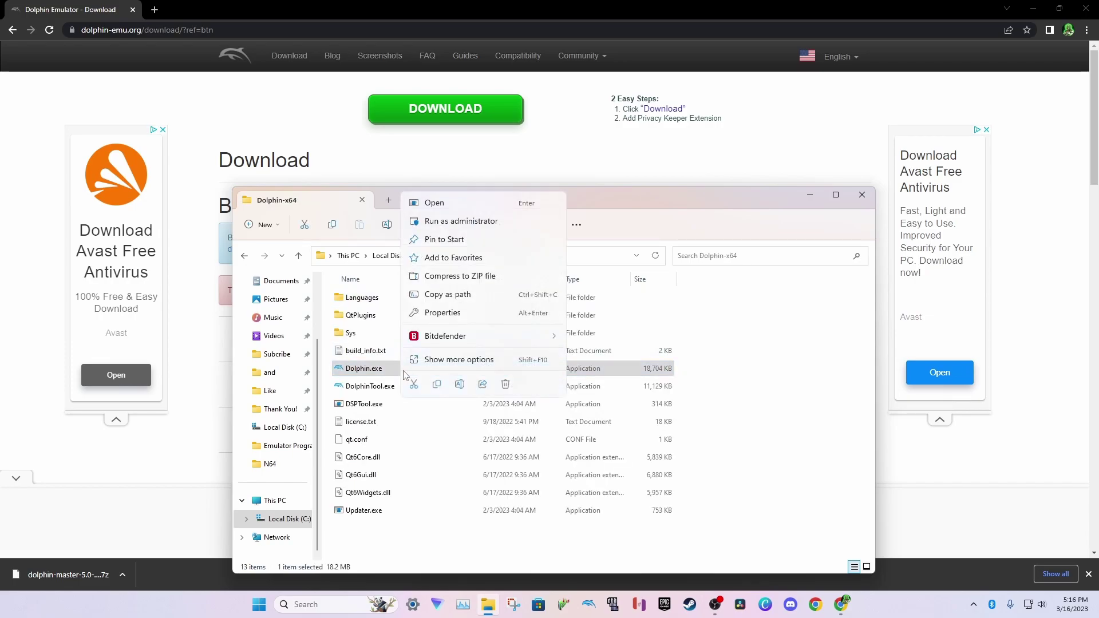
left_click(459, 360)
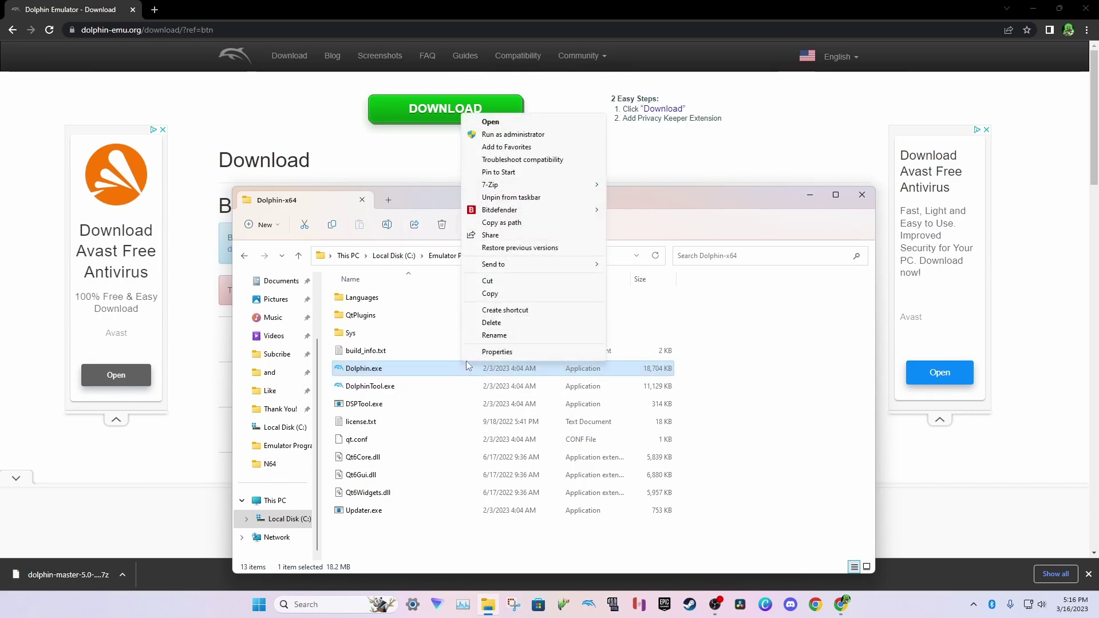
left_click(522, 312)
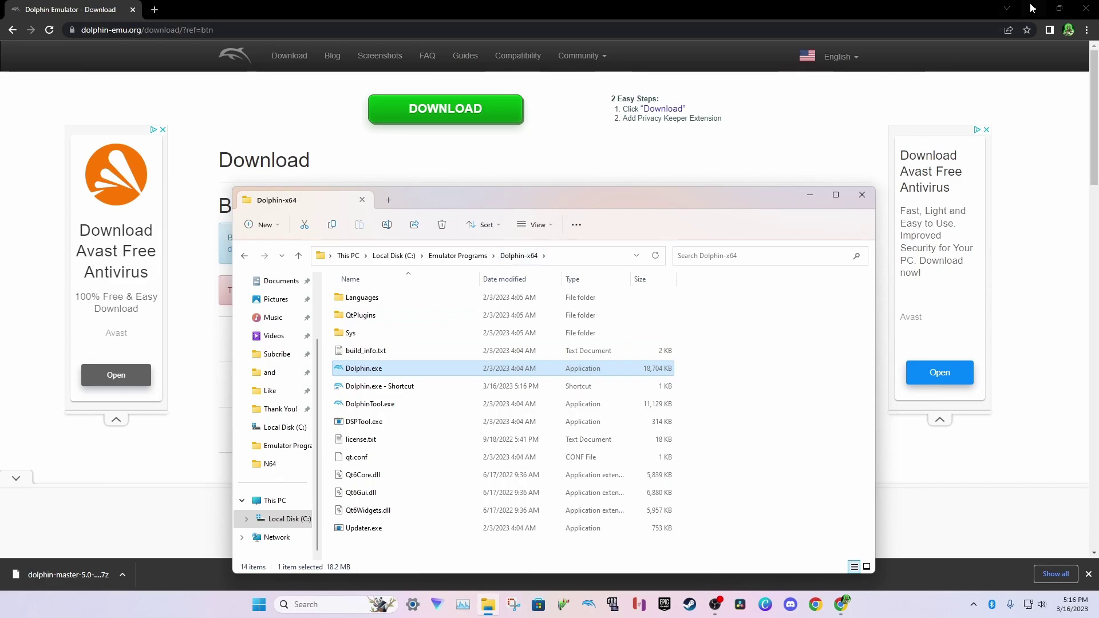
left_click(1083, 8)
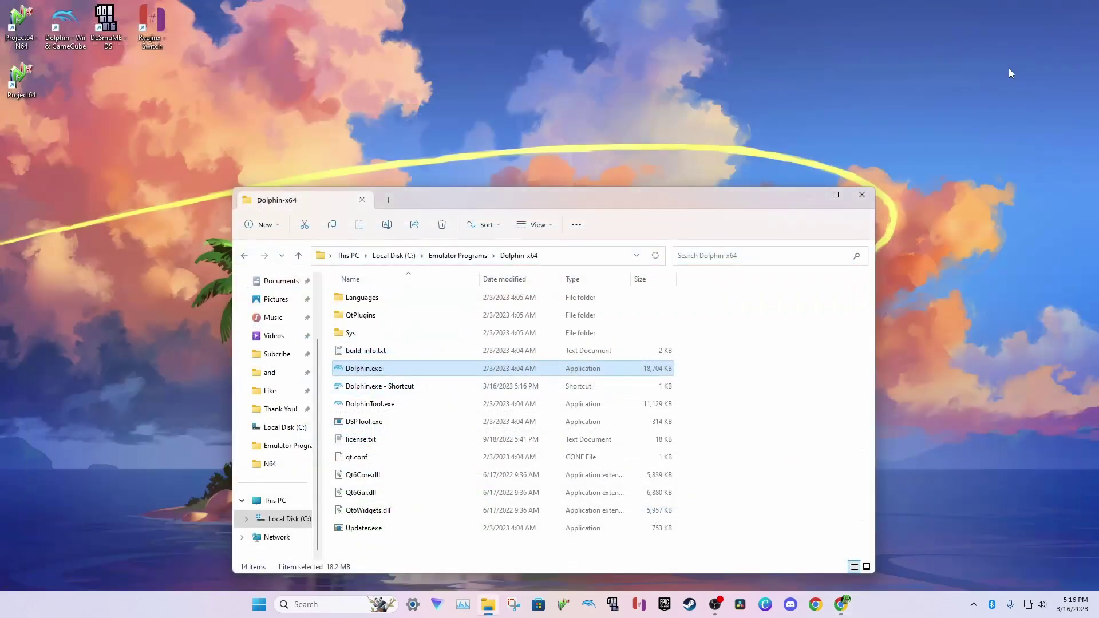
left_click_drag(342, 391, 64, 95)
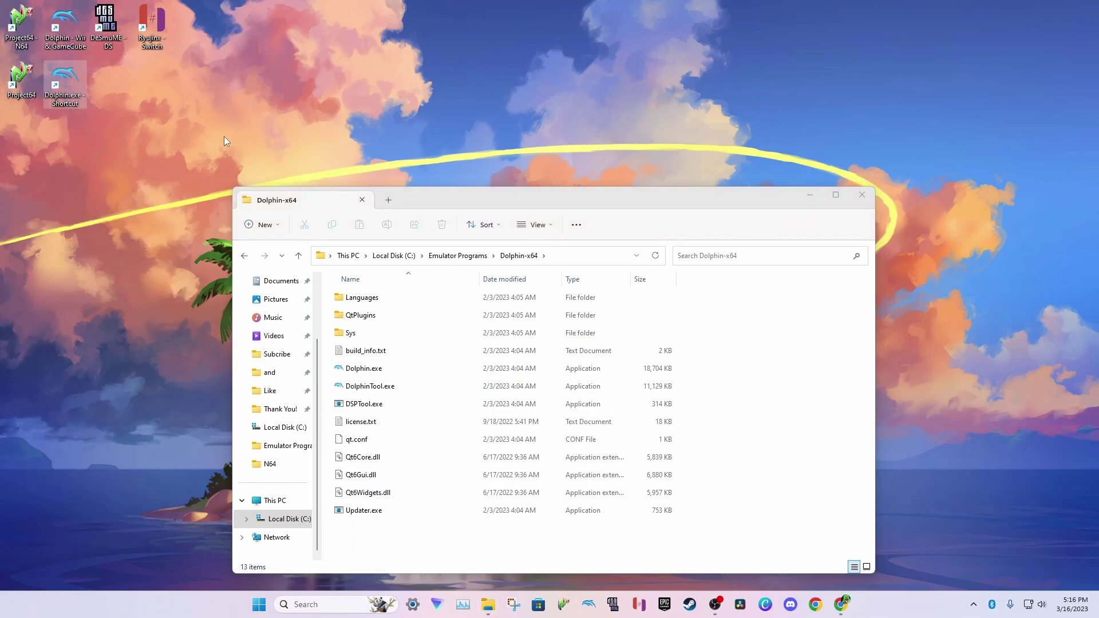
key("super+d")
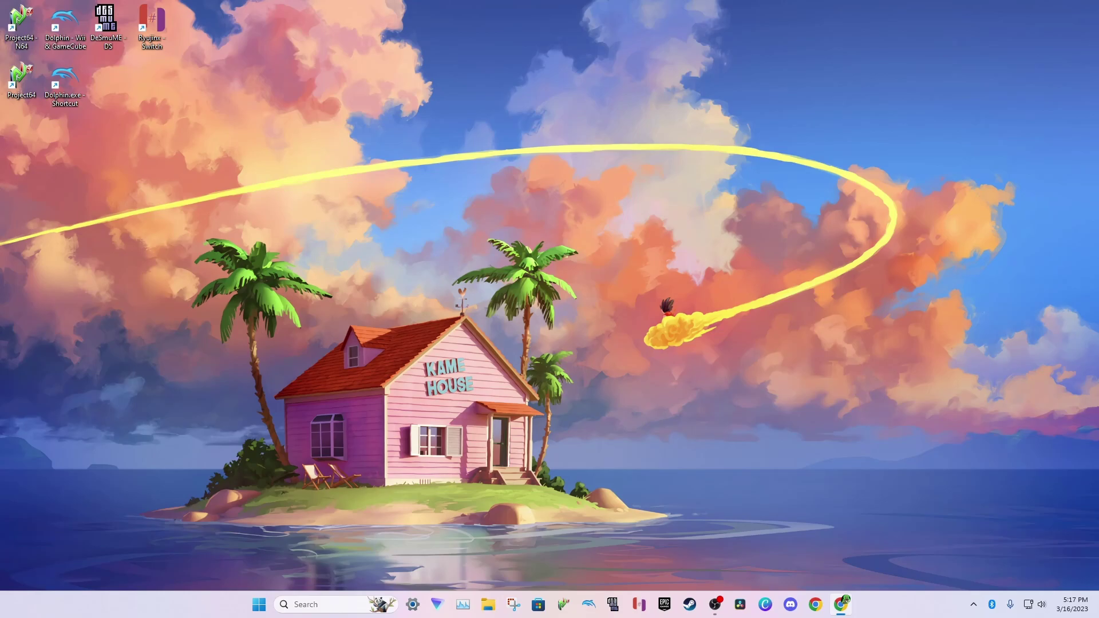
- Launch Dolphin from the new desktop shortcut and add C:\Nintendo Games\Wii to the game folders in its path settings
double_click(81, 77)
left_click(401, 100)
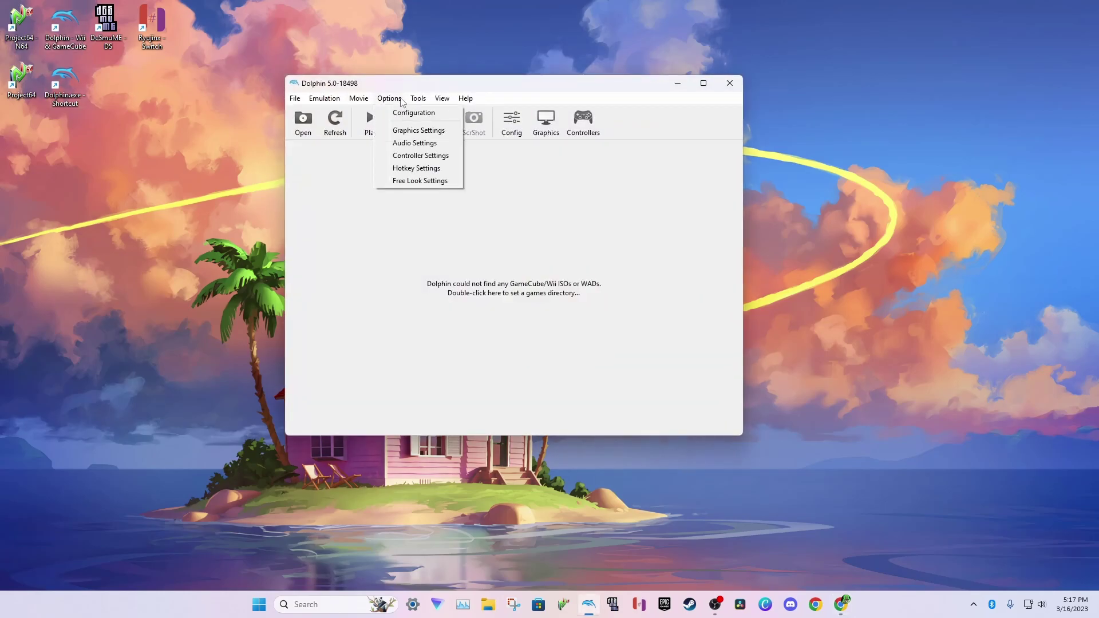
left_click(405, 114)
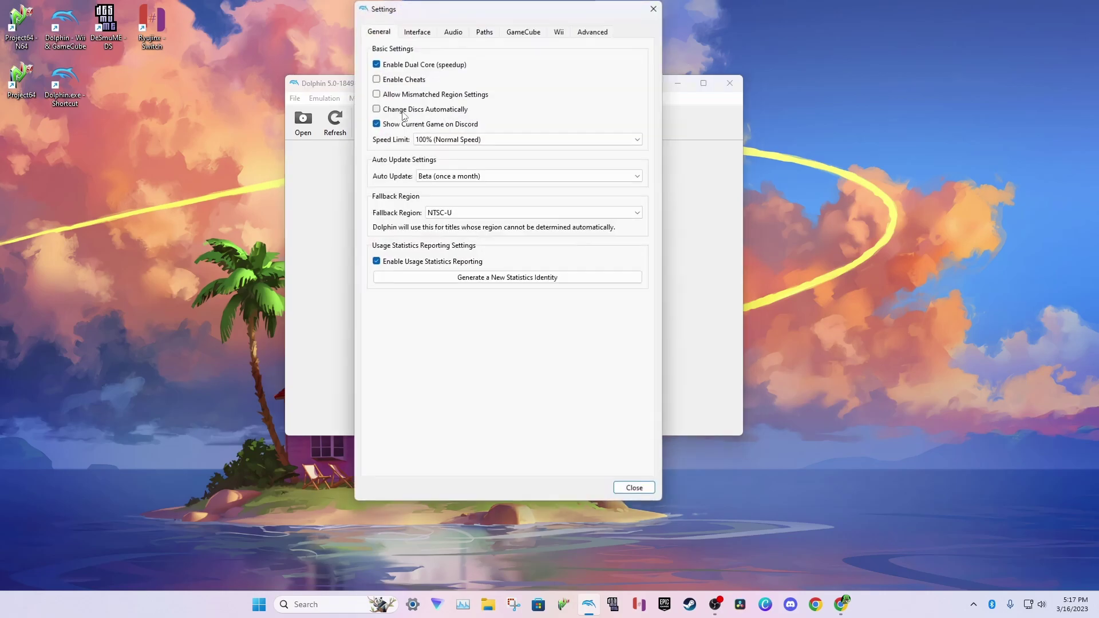
left_click(486, 33)
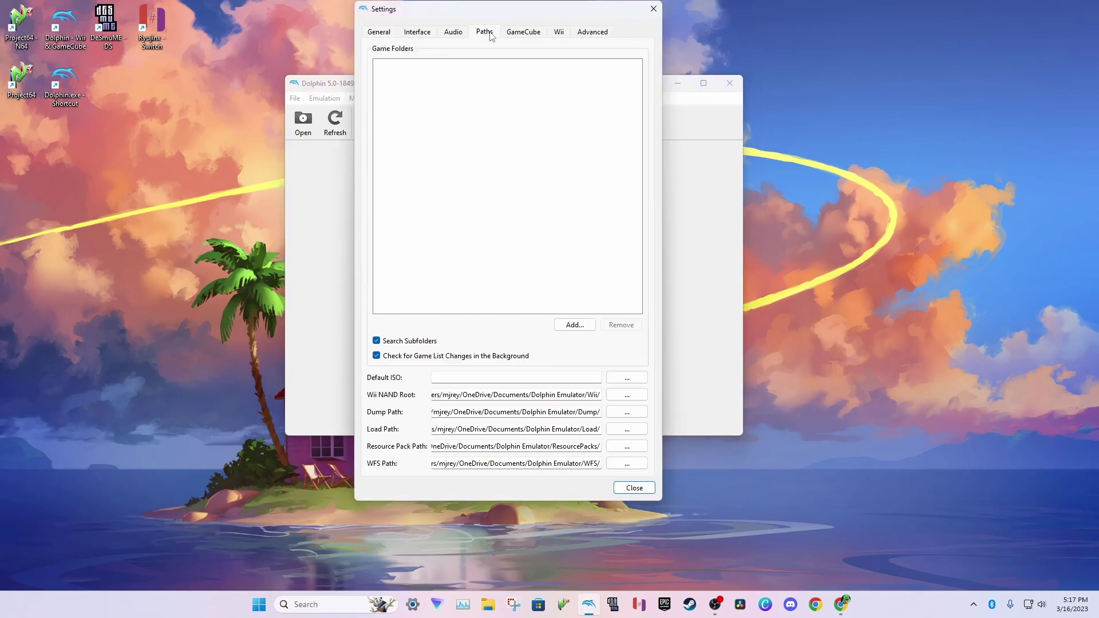
left_click(574, 325)
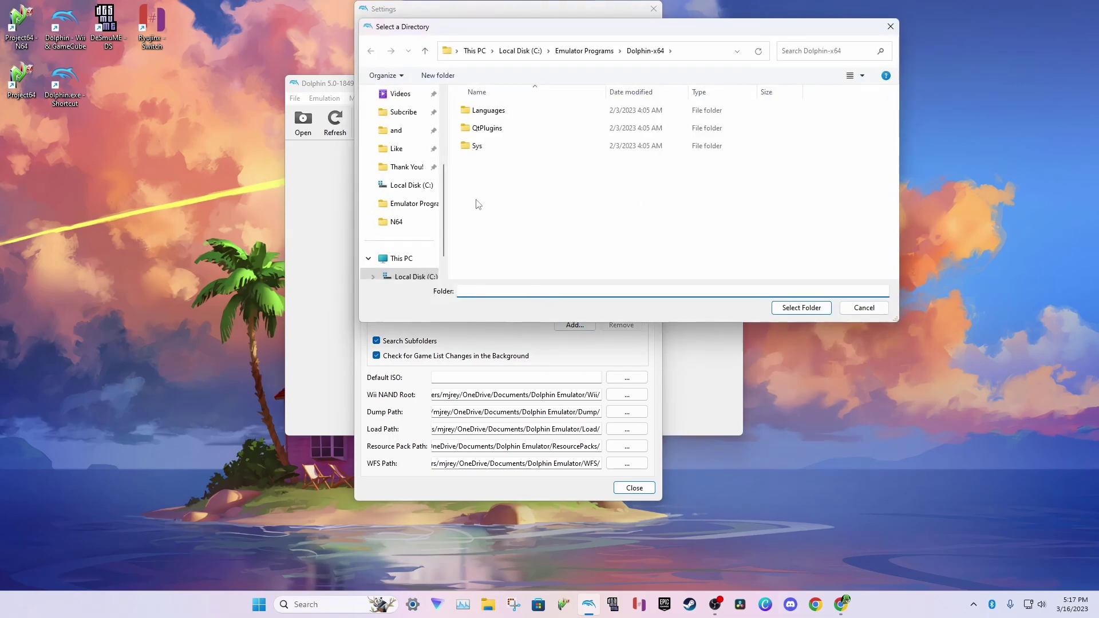
left_click(411, 185)
double_click(511, 146)
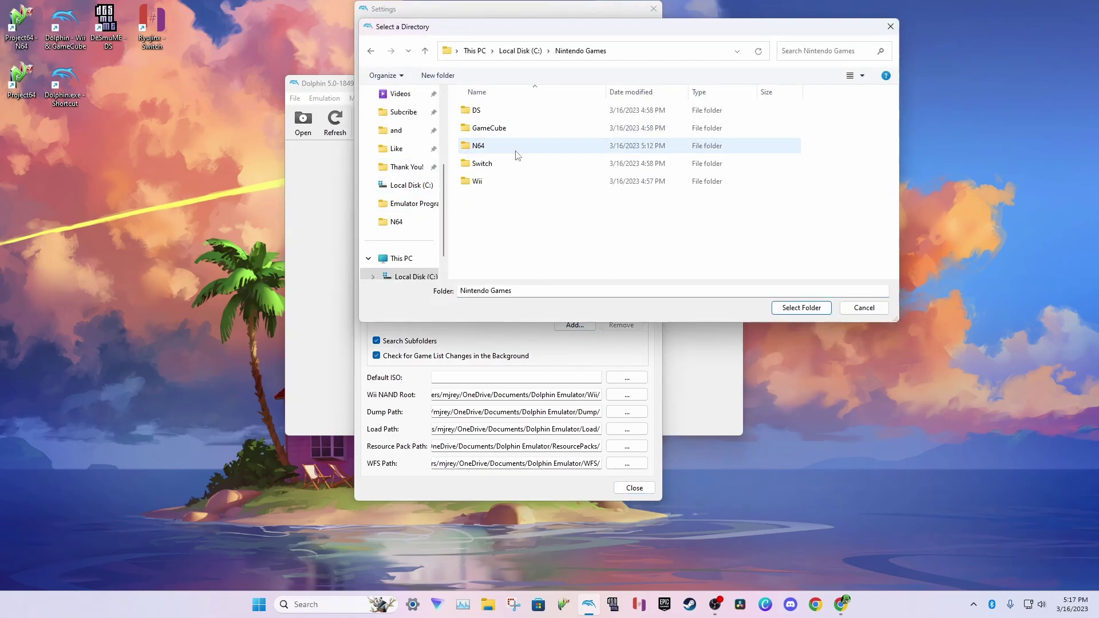
double_click(487, 186)
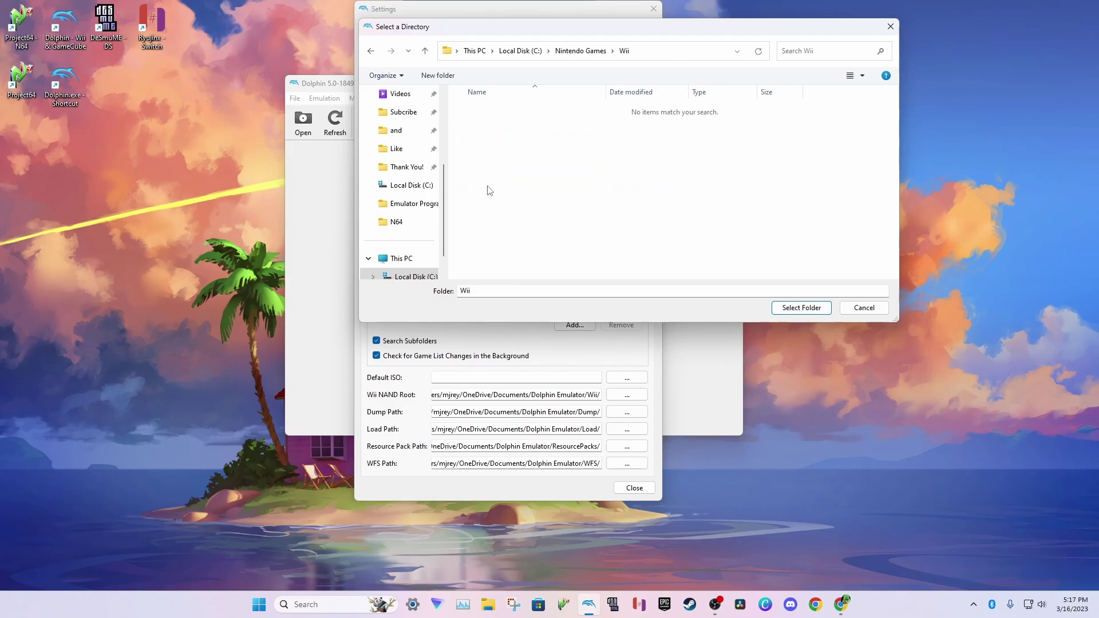
left_click(784, 309)
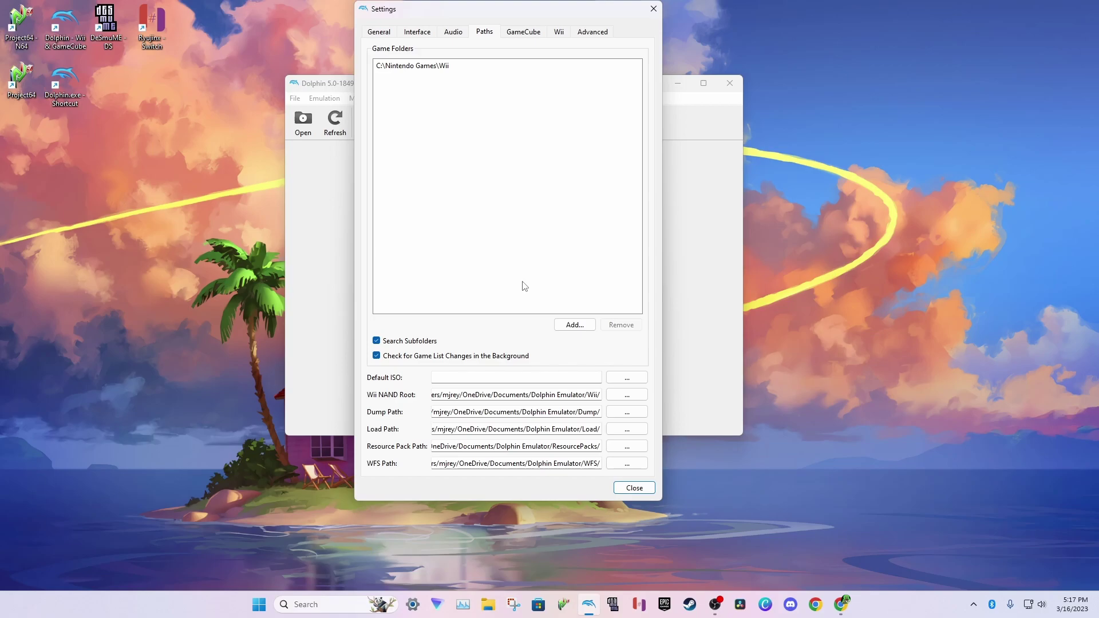
- Add the GameCube folder inside Nintendo Games on C: as another Dolphin game folder
left_click(575, 325)
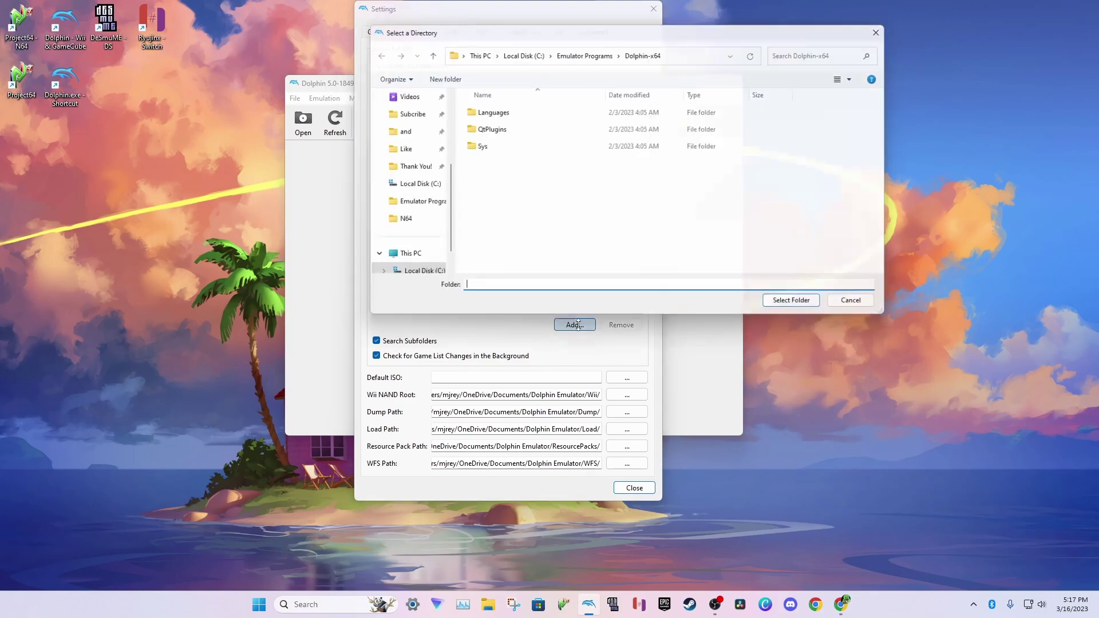
left_click(405, 278)
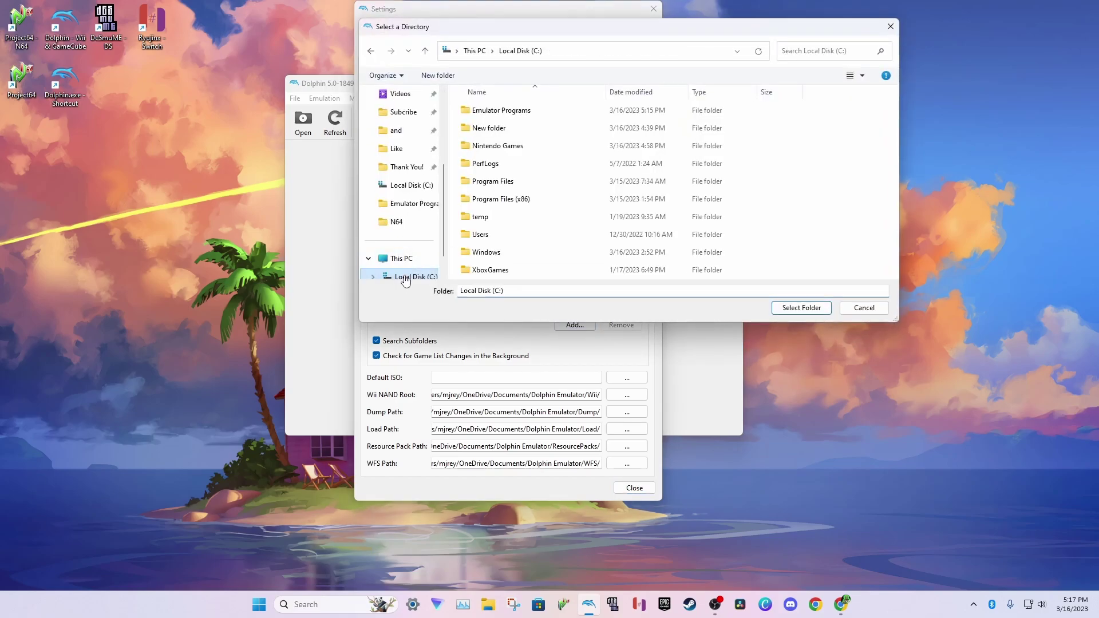
double_click(541, 147)
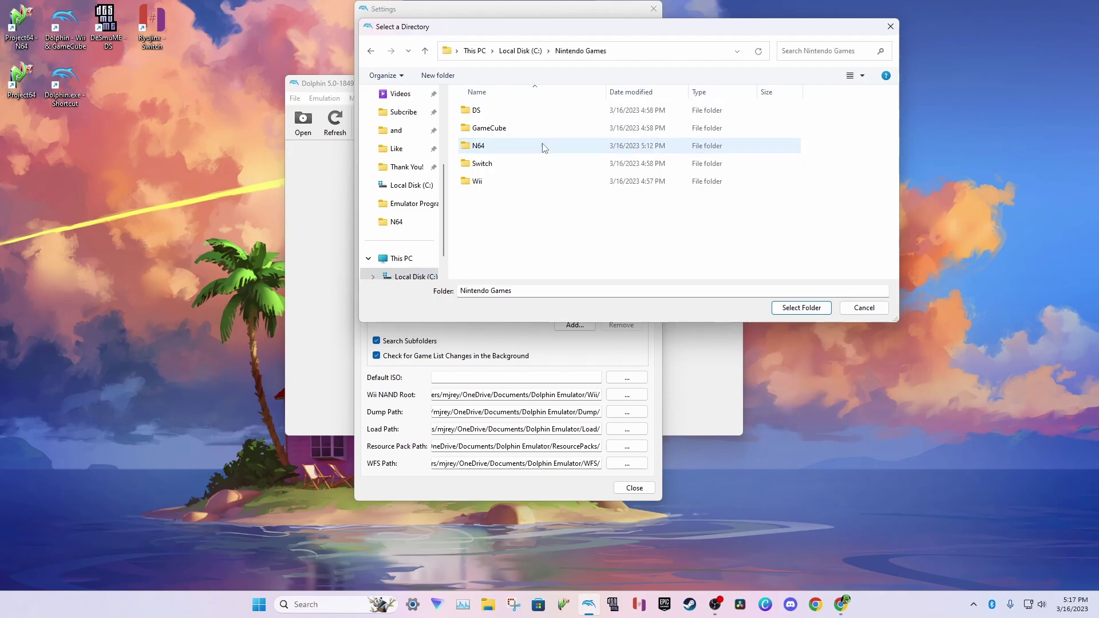
double_click(517, 129)
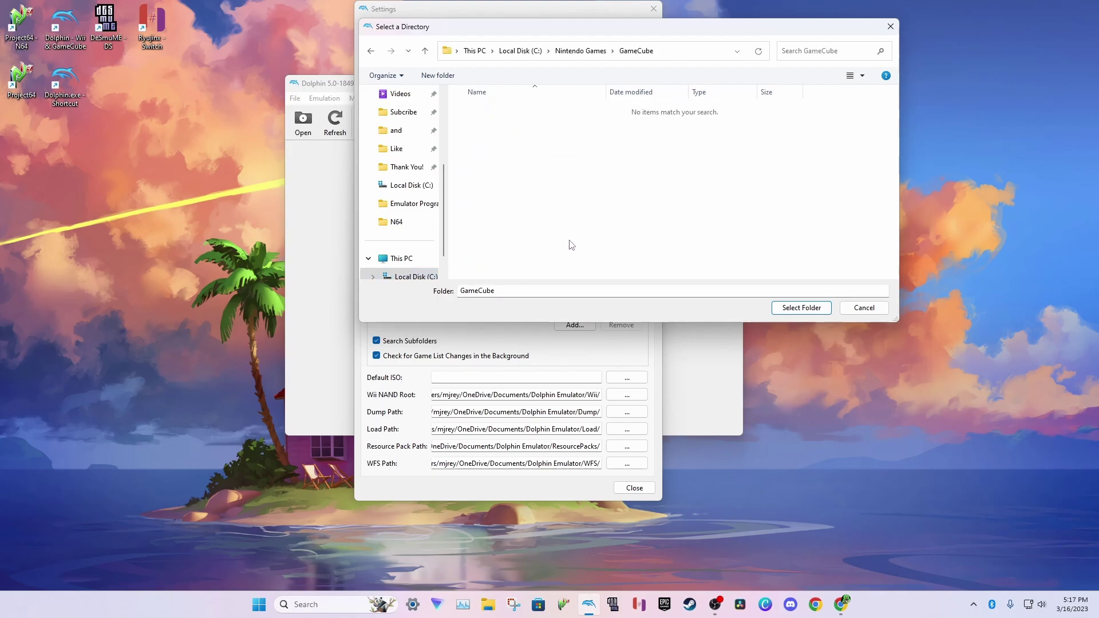
left_click(800, 308)
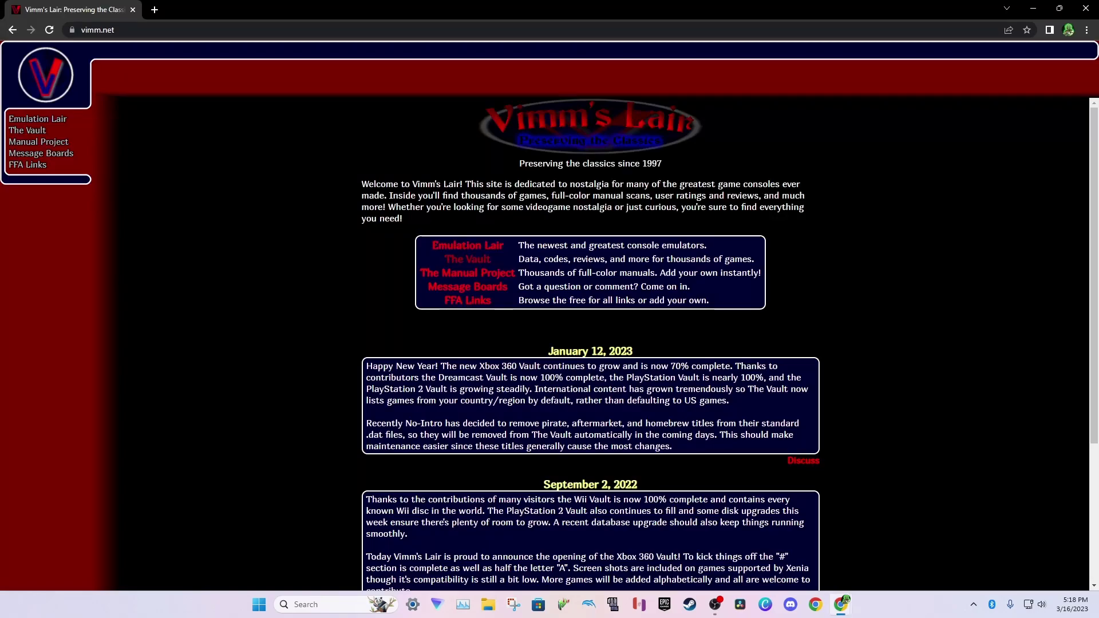
- In Chrome, open the Mario Party 9 page from the expanded top downloads list of the Wii Vault on Vimm's Lair
left_click(472, 255)
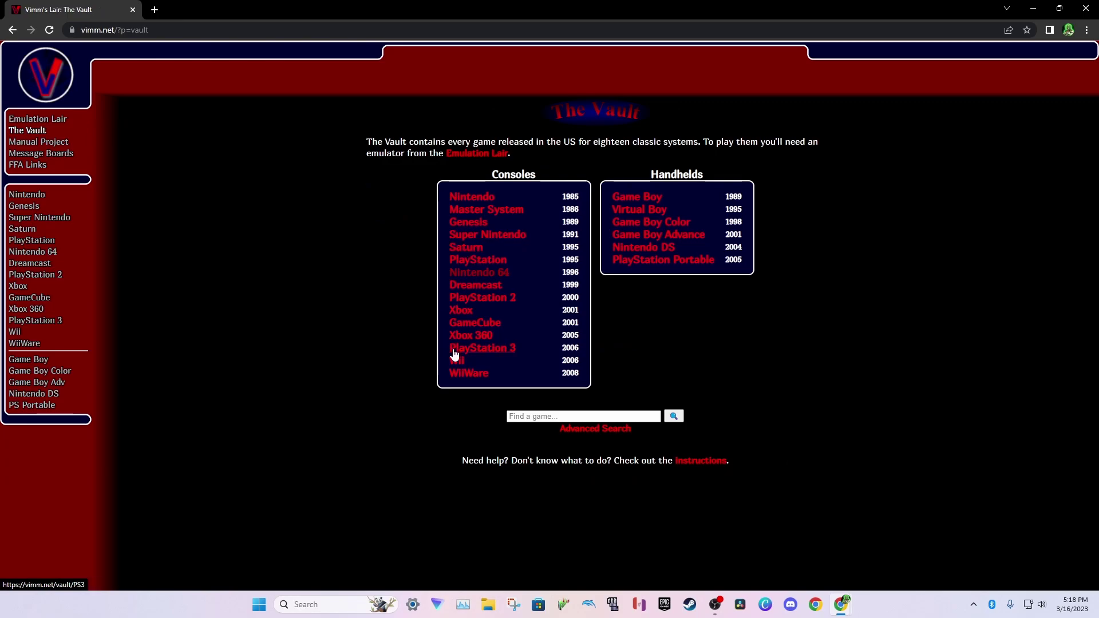
left_click(456, 360)
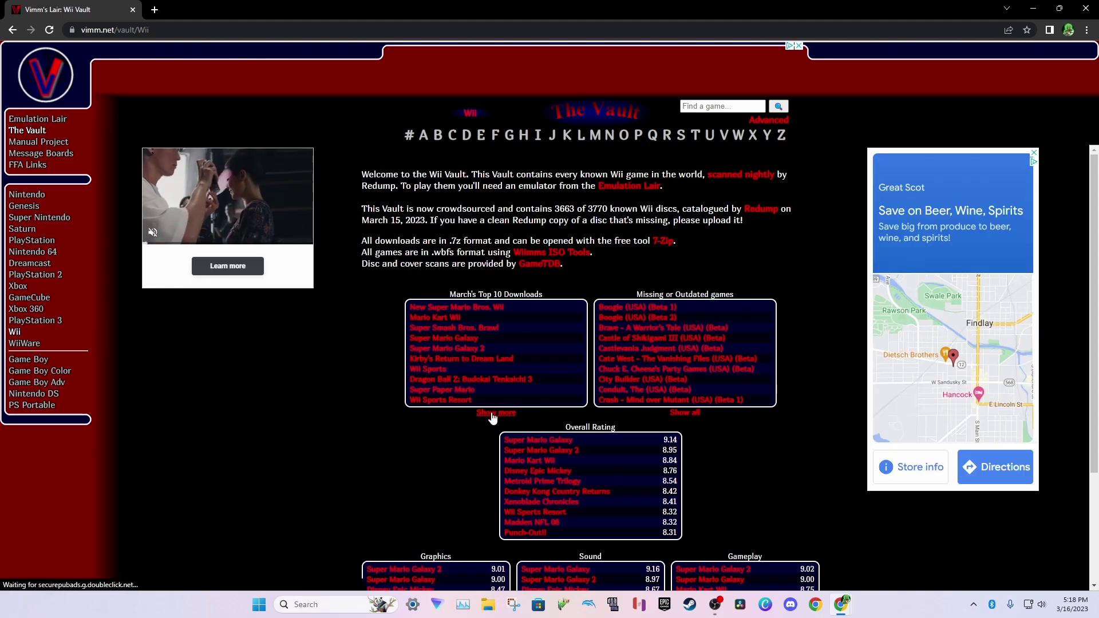
left_click(492, 415)
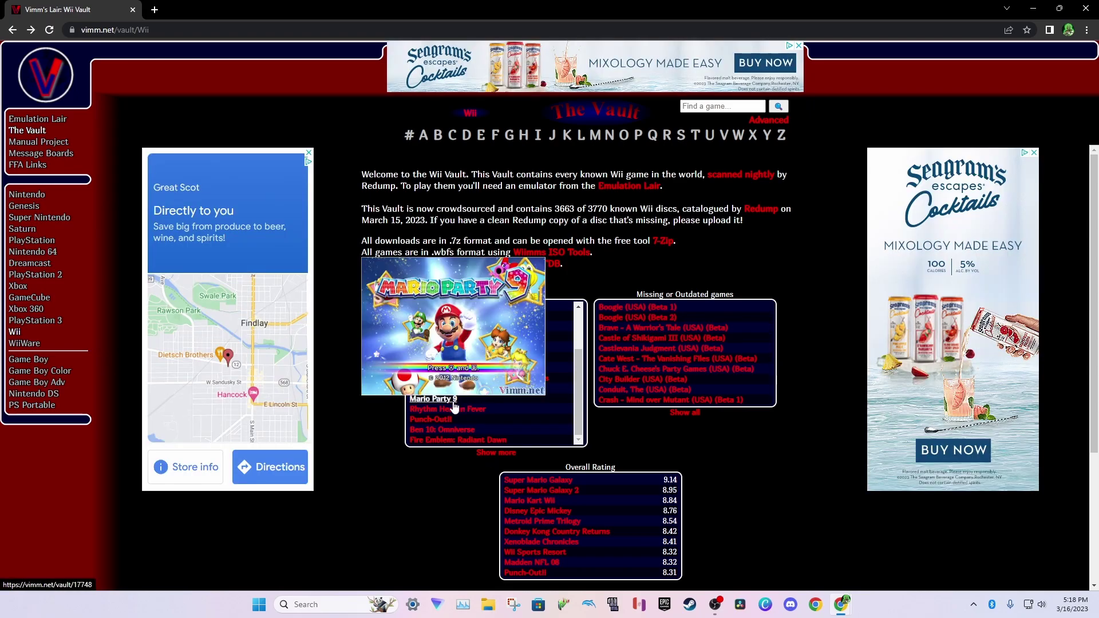
left_click(454, 406)
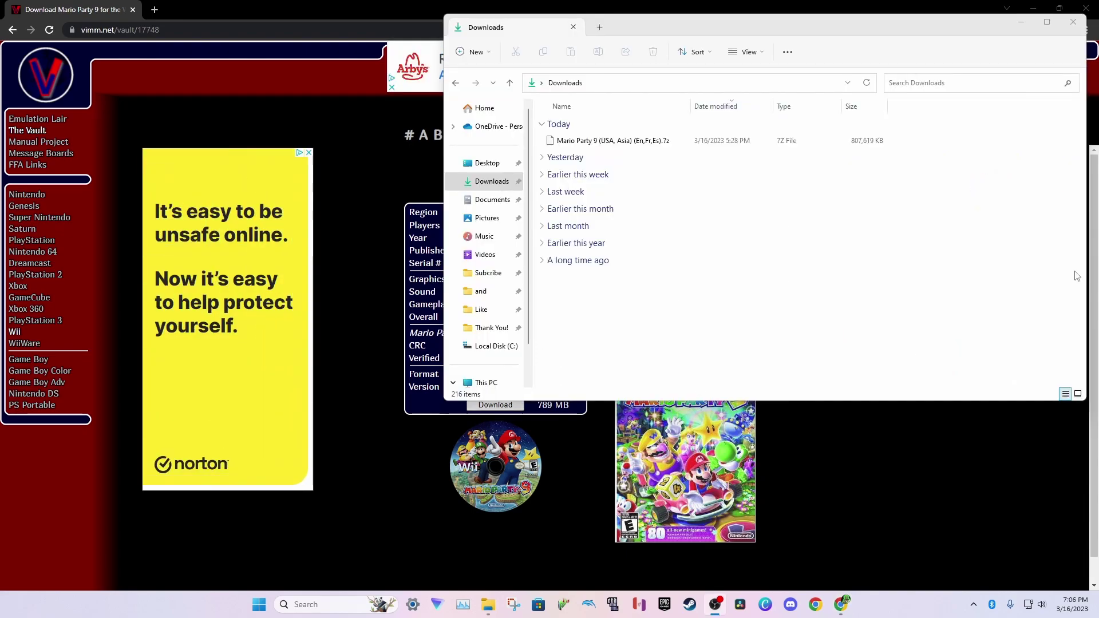
- Move the Mario Party 9 .7z archive from Downloads into the Wii folder inside Nintendo Games on C:
left_click(570, 143)
right_click(570, 143)
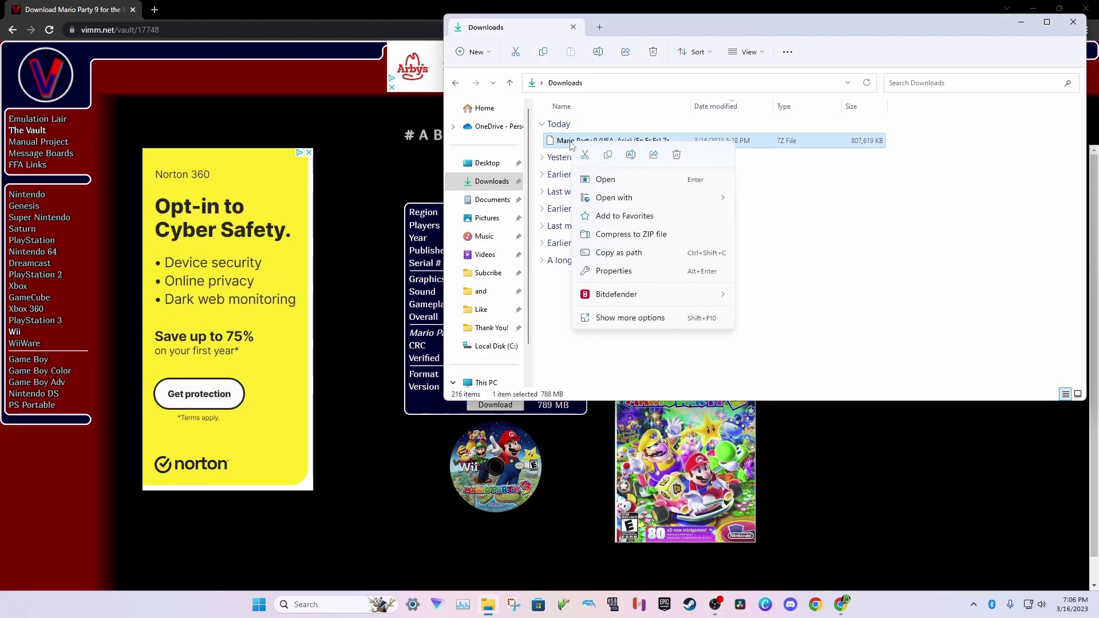
left_click(581, 159)
scroll(486, 317, "down", 1)
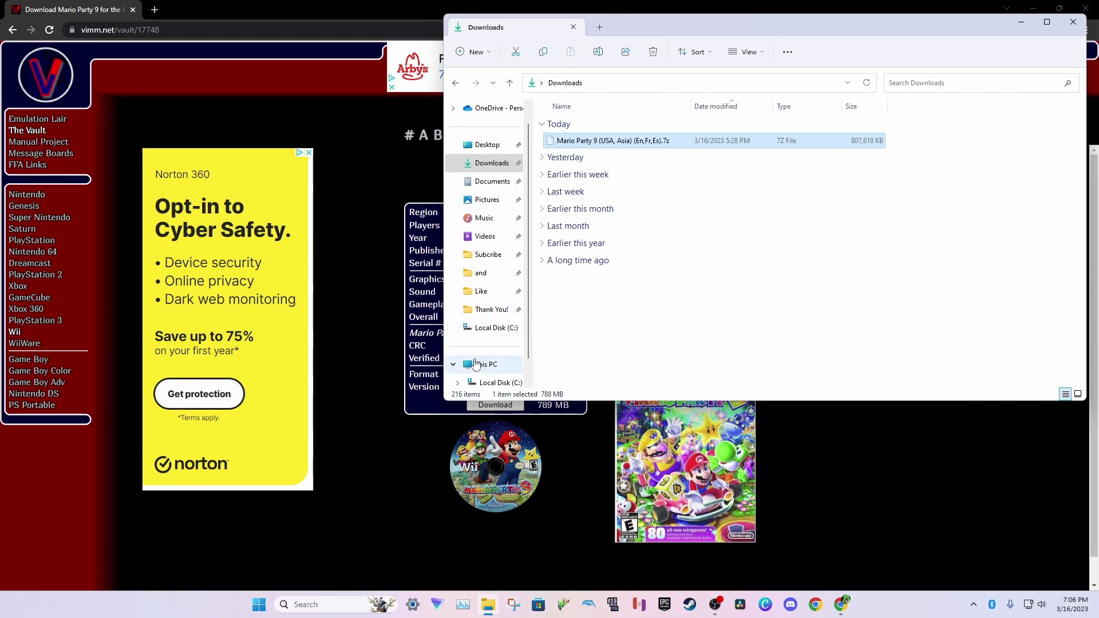
scroll(486, 332, "down", 2)
left_click(496, 327)
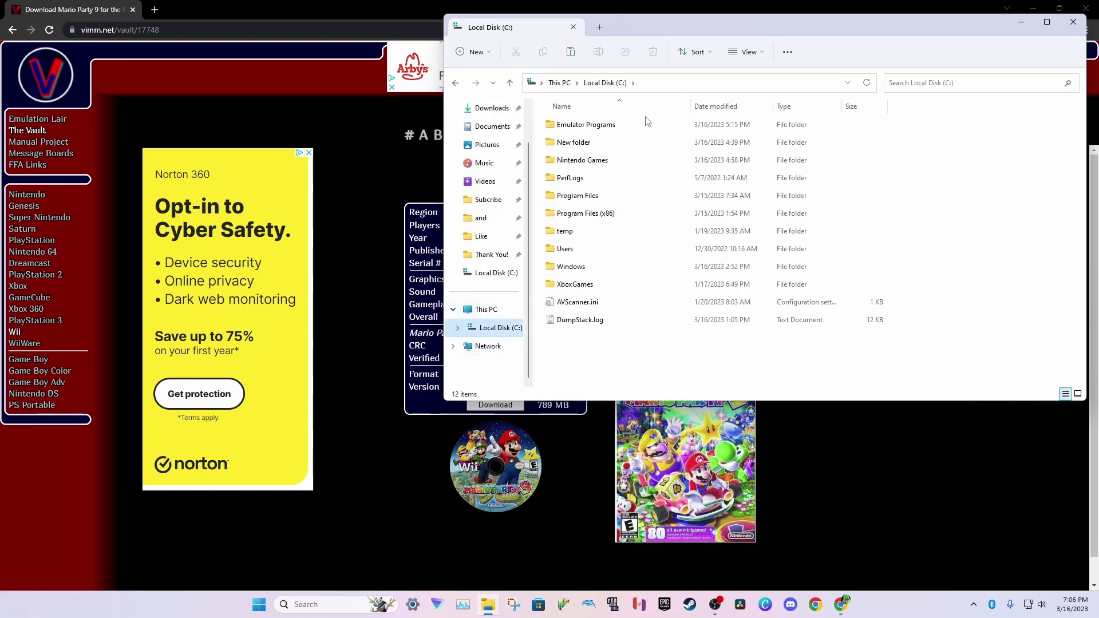
double_click(613, 164)
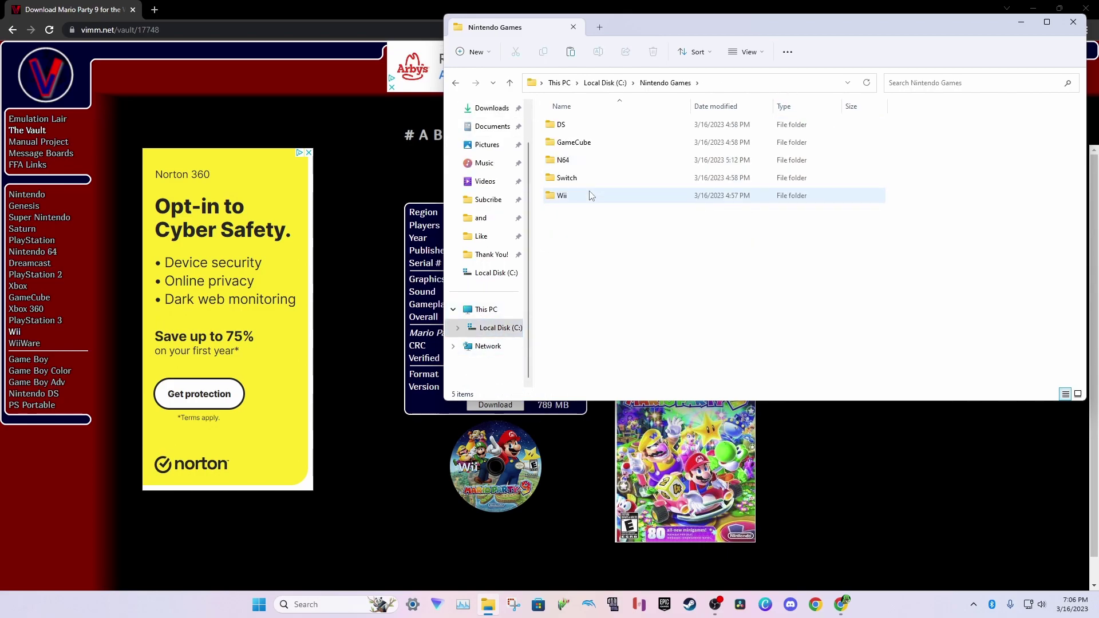
double_click(592, 196)
right_click(605, 157)
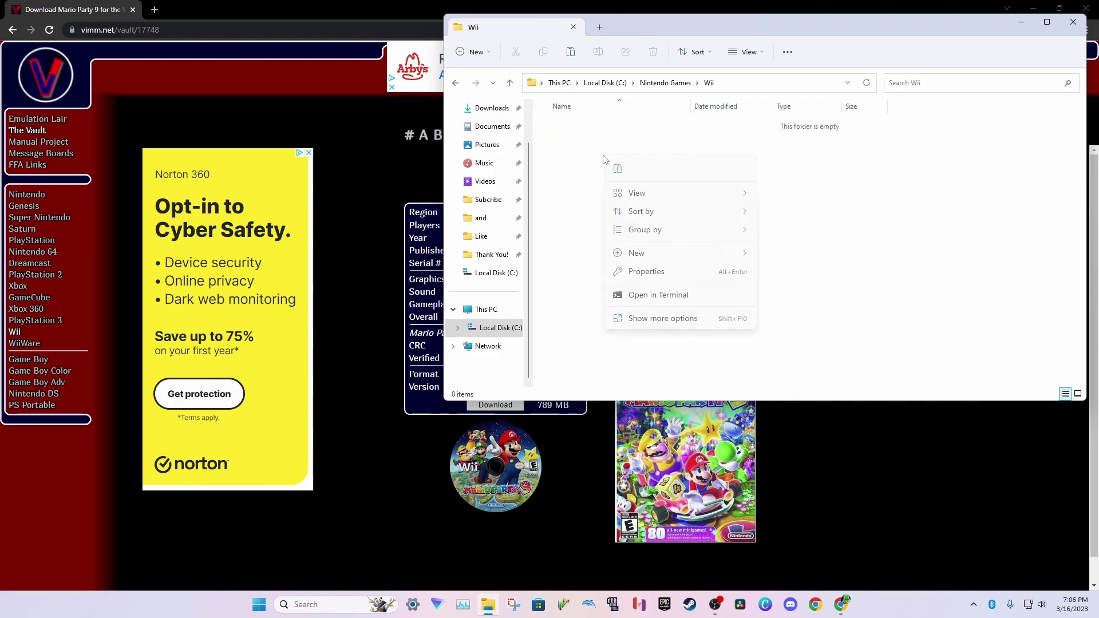
left_click(618, 169)
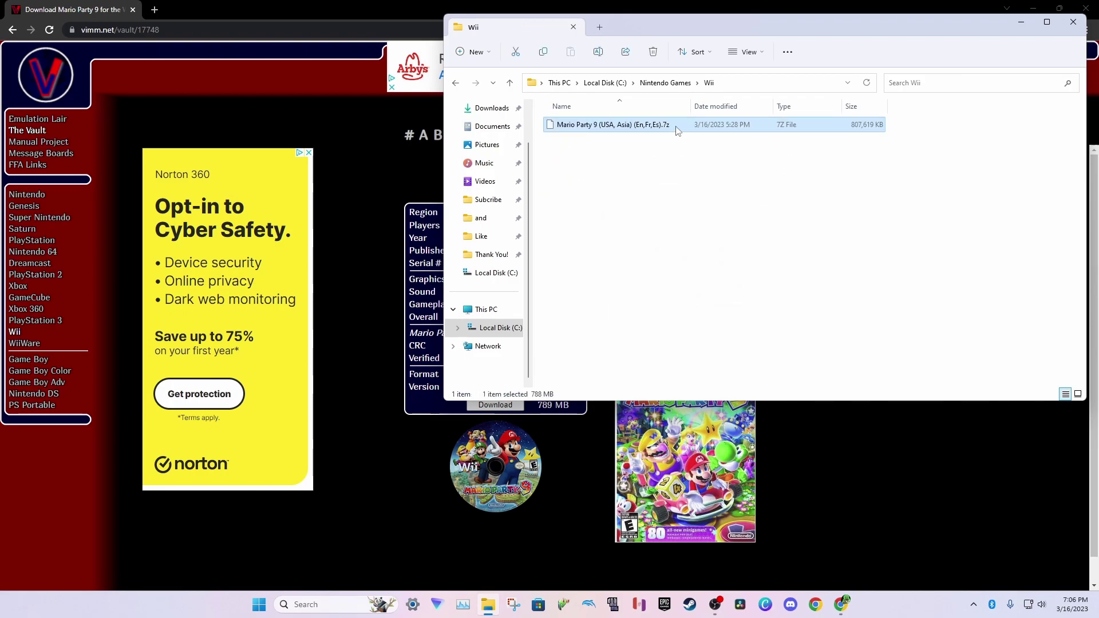
- Extract the Mario Party 9 archive directly into the Wii folder using 7-Zip
right_click(677, 129)
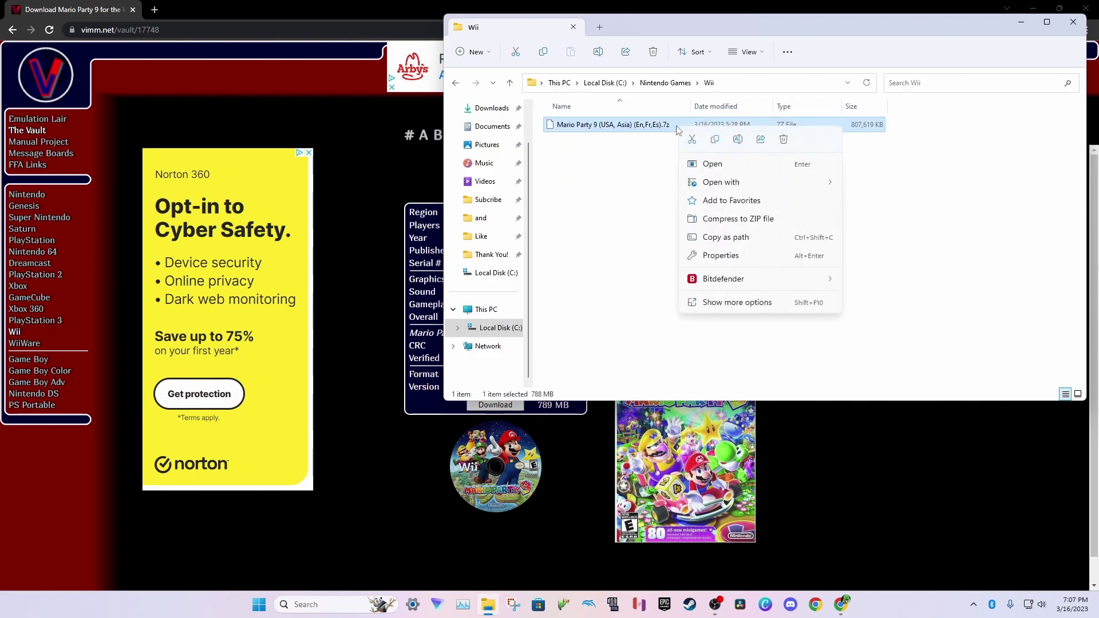
left_click(729, 301)
mouse_move(770, 331)
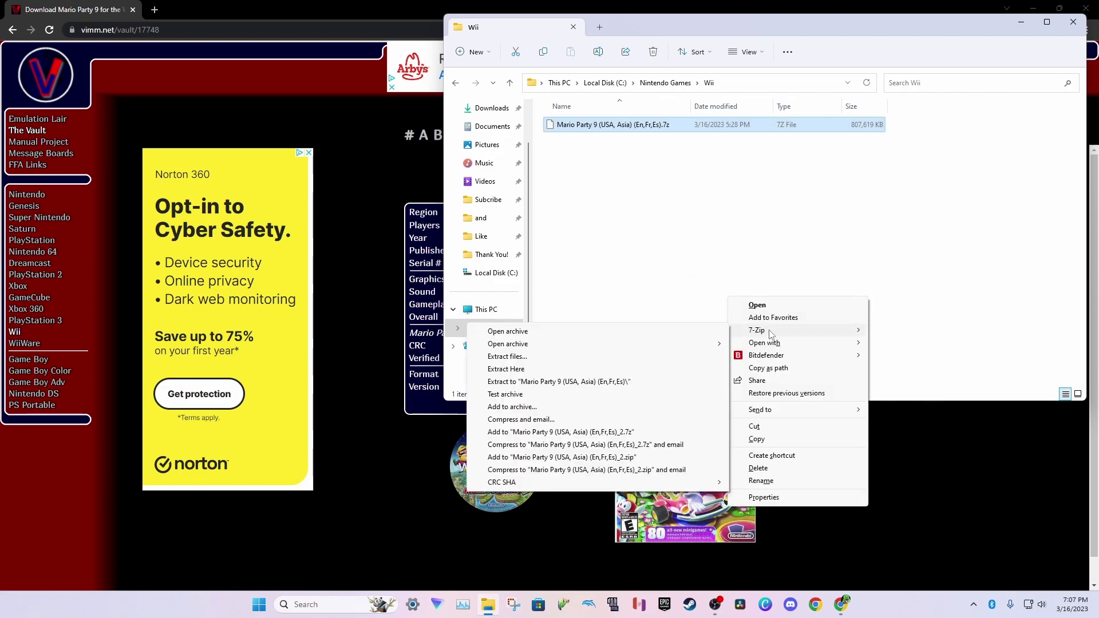
left_click(610, 369)
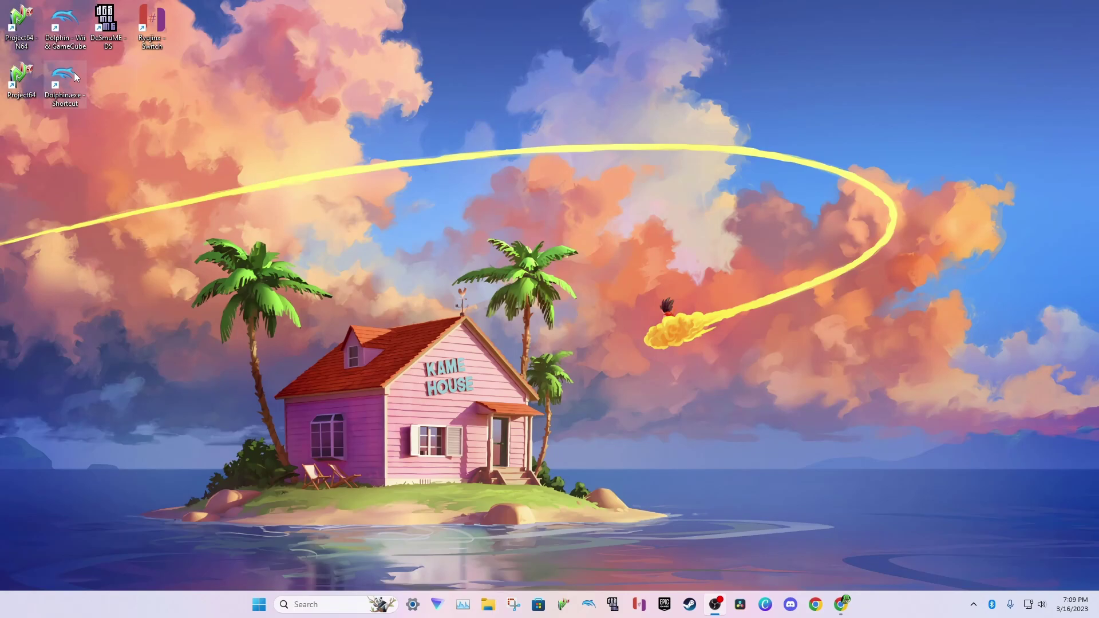
- Launch Dolphin from its desktop shortcut, start Mario Party 9 and reposition the game window
double_click(73, 72)
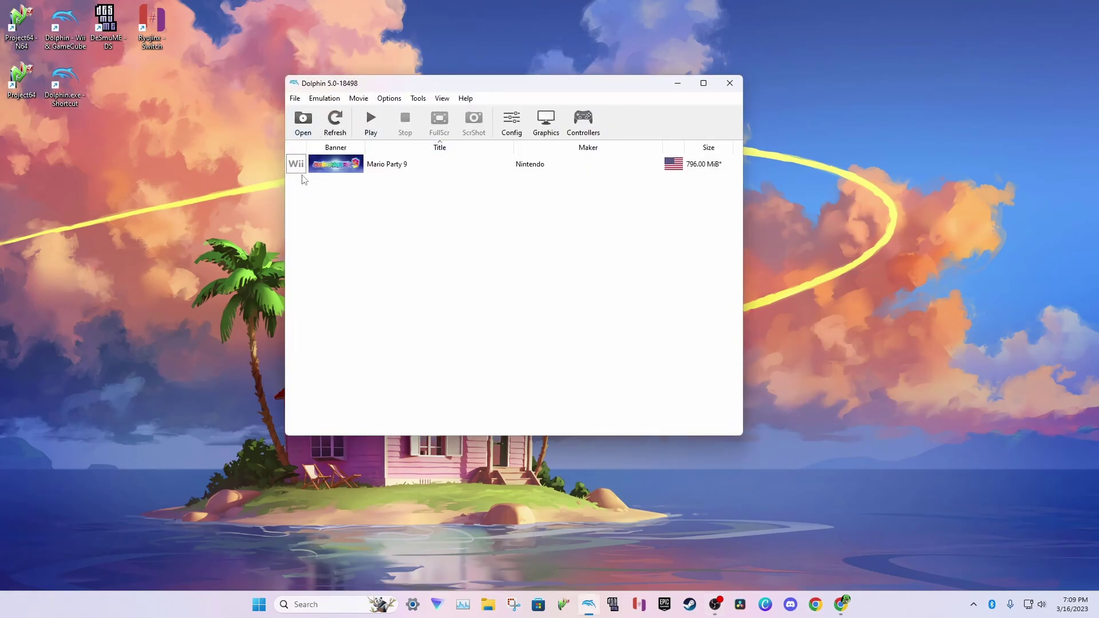
double_click(433, 166)
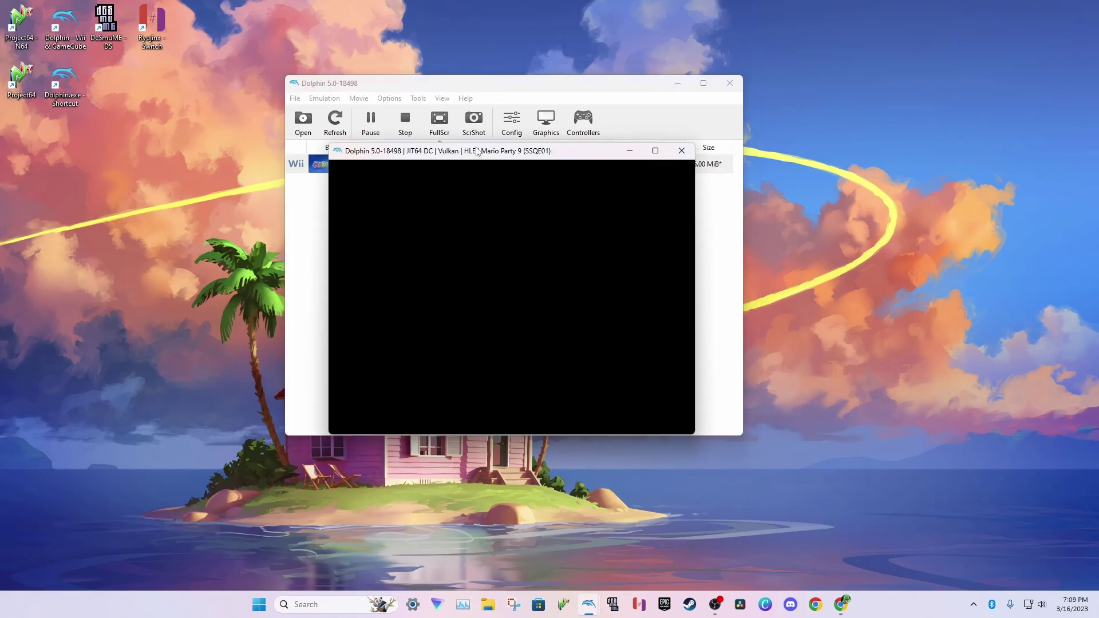
left_click_drag(476, 149, 542, 145)
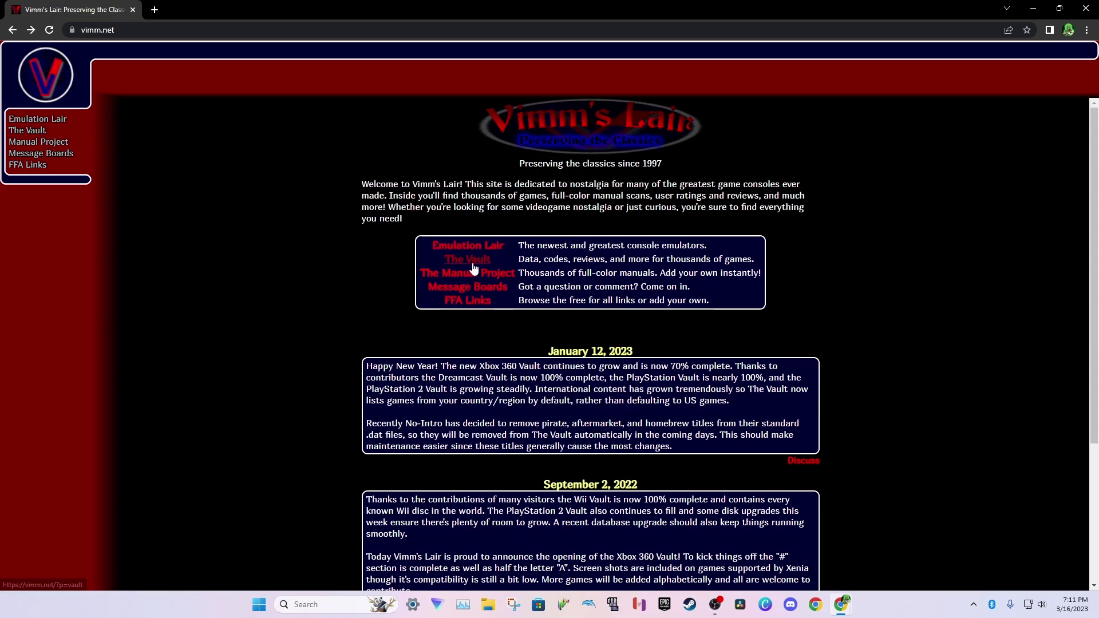
- In Chrome, open the Def Jam: Vendetta page from the letter D list of the GameCube Vault on Vimm's Lair
left_click(488, 266)
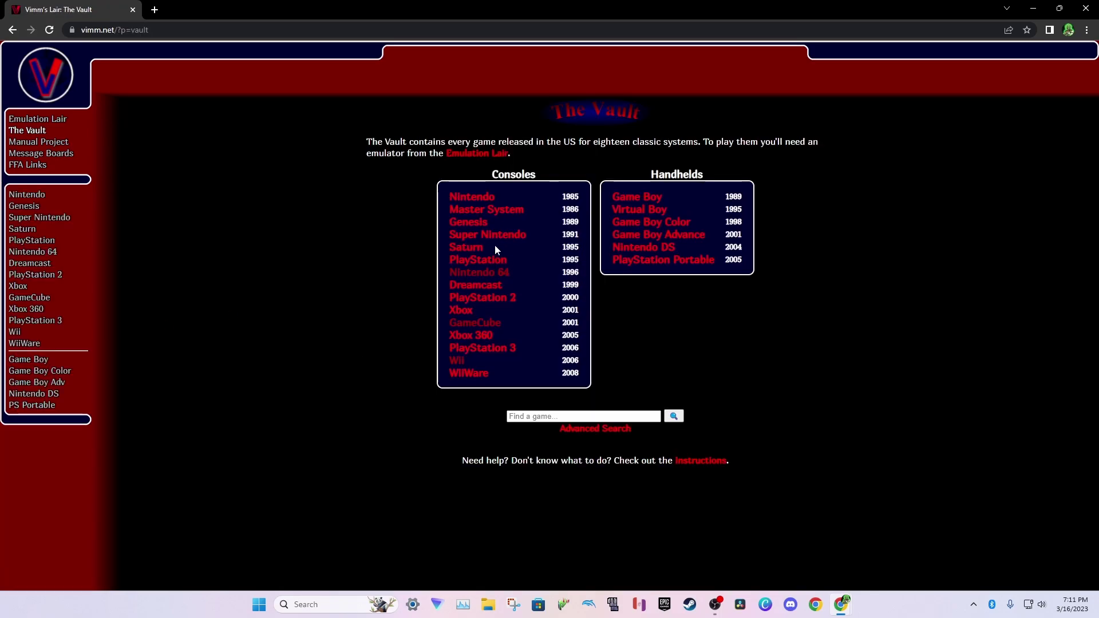
left_click(478, 326)
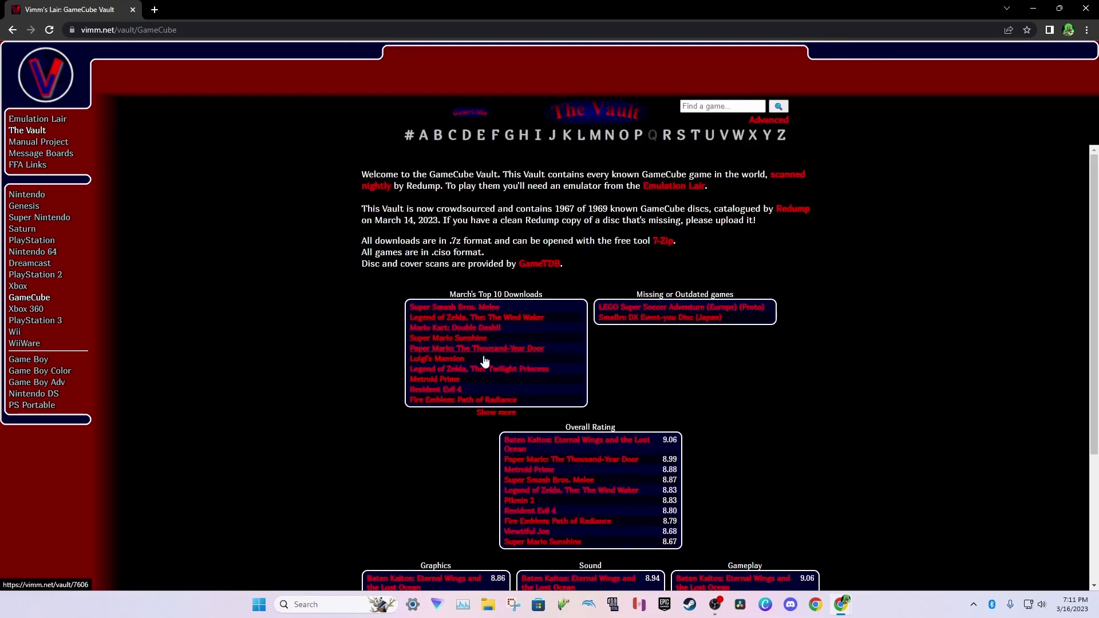
left_click(466, 140)
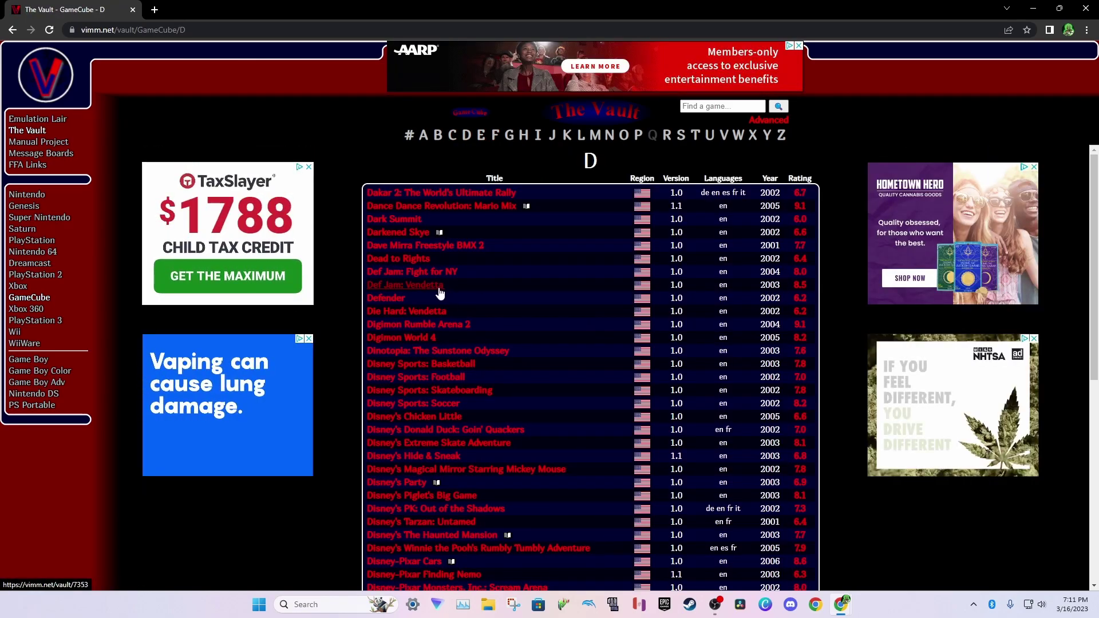
left_click(443, 288)
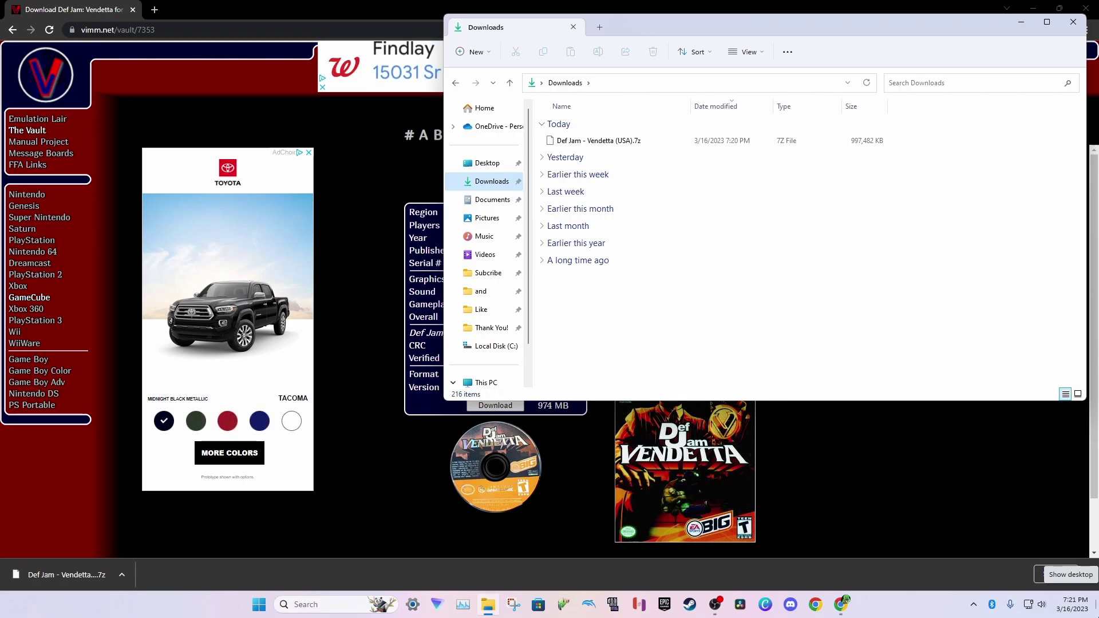
- Move the Def Jam - Vendetta (USA).7z archive from Downloads into C:\Nintendo Games\GameCube
right_click(675, 146)
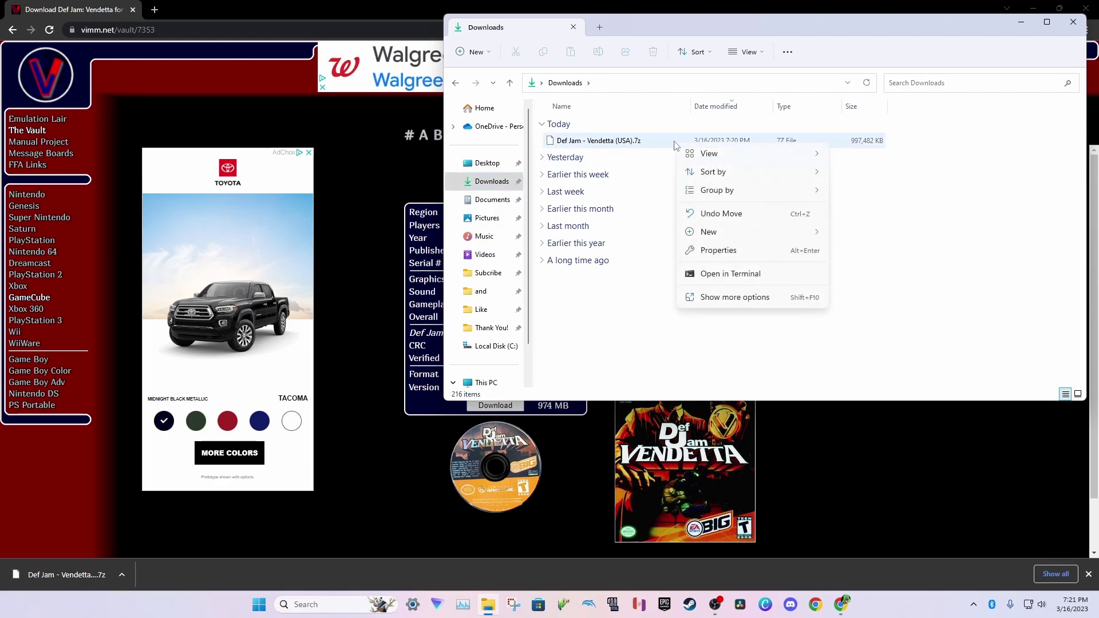
left_click(671, 145)
right_click(669, 146)
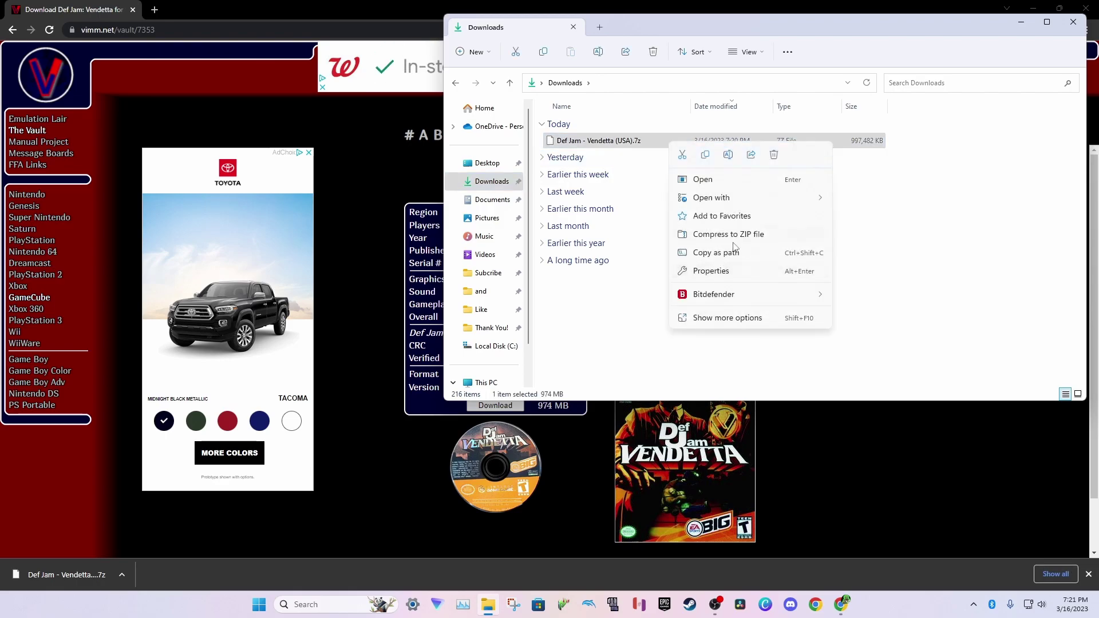
left_click(682, 155)
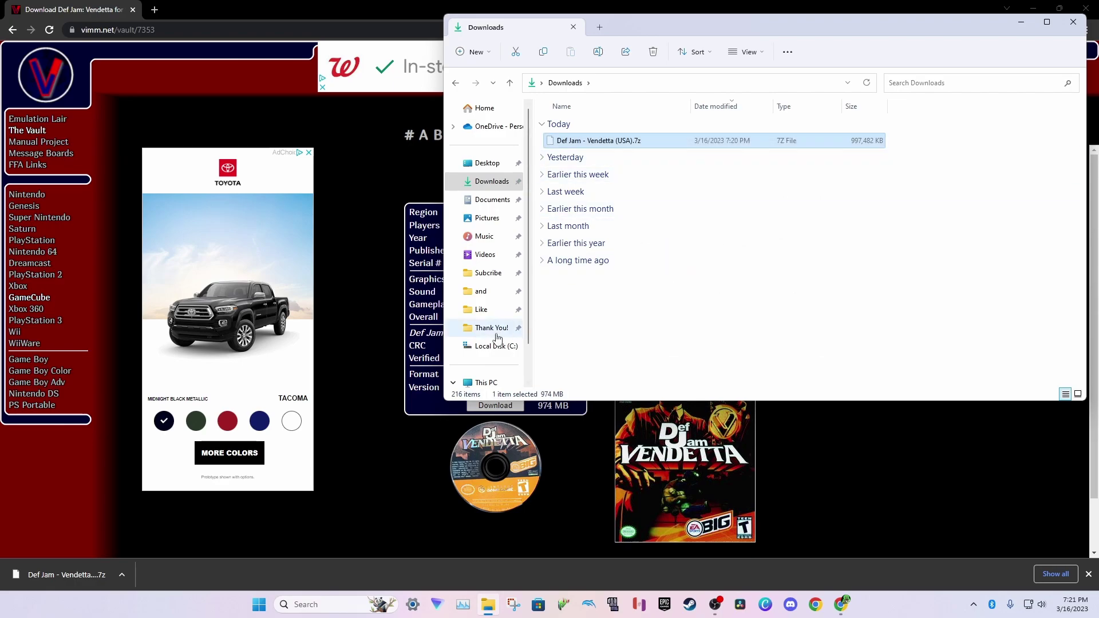
left_click(484, 347)
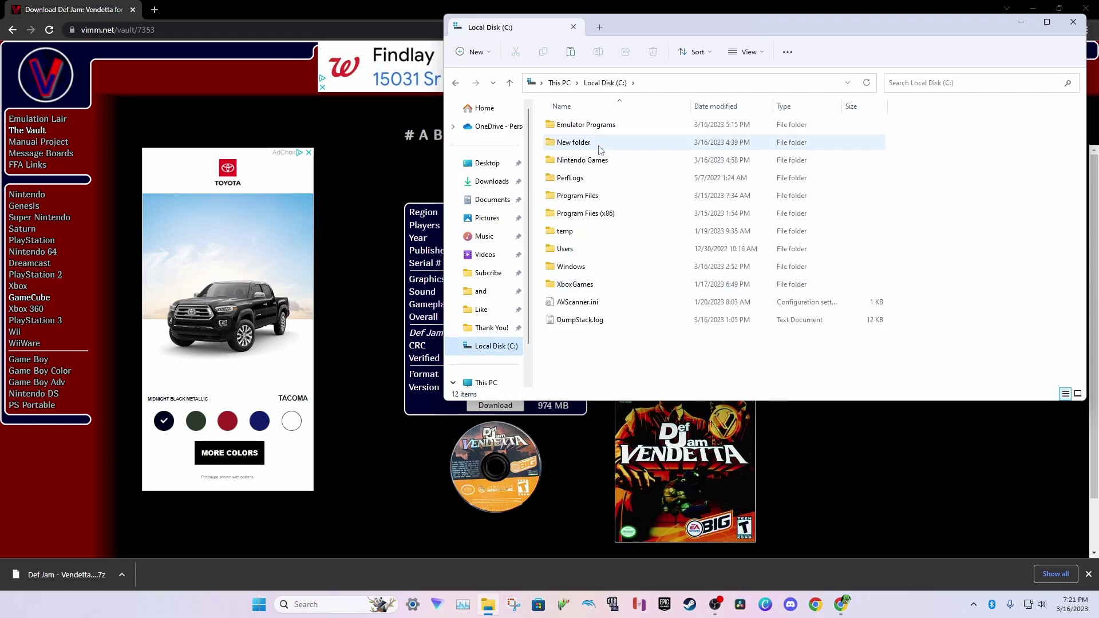
double_click(595, 165)
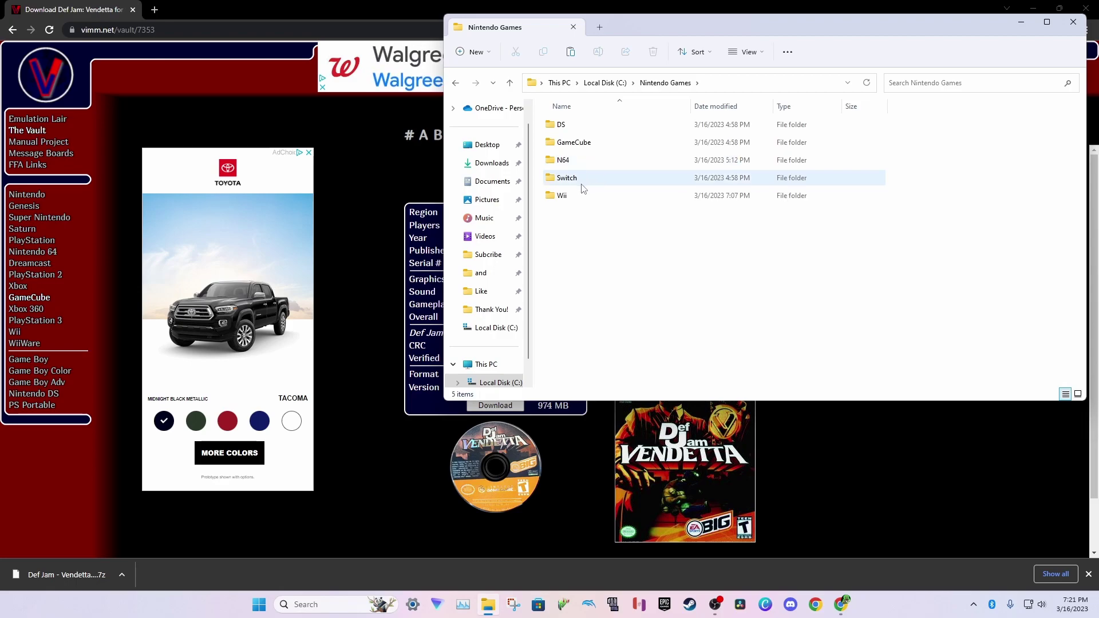
double_click(578, 144)
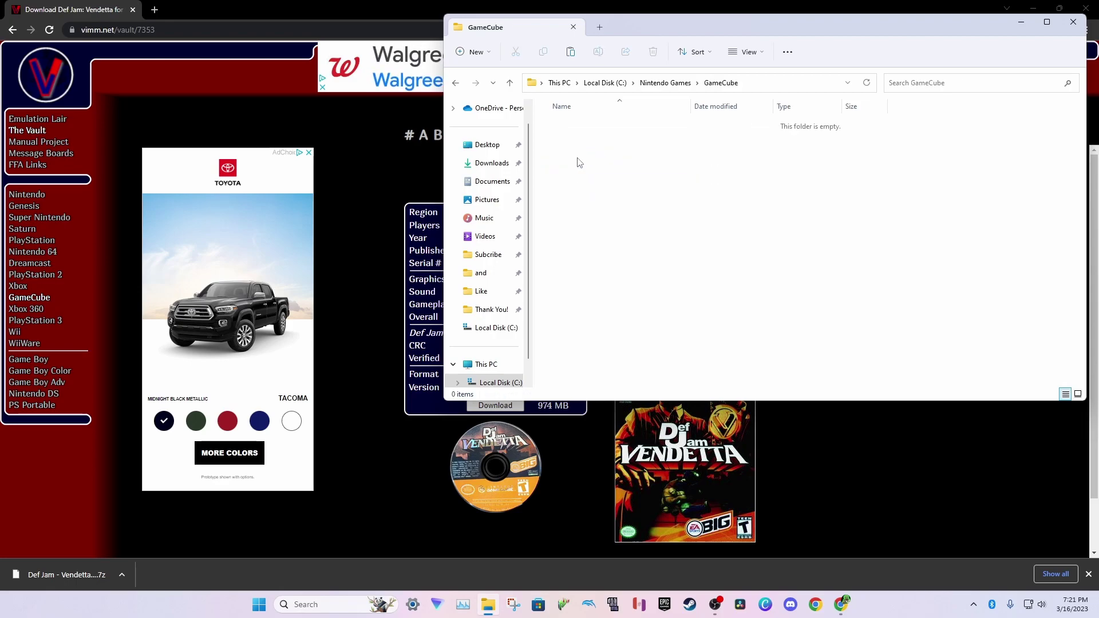
right_click(577, 162)
left_click(592, 178)
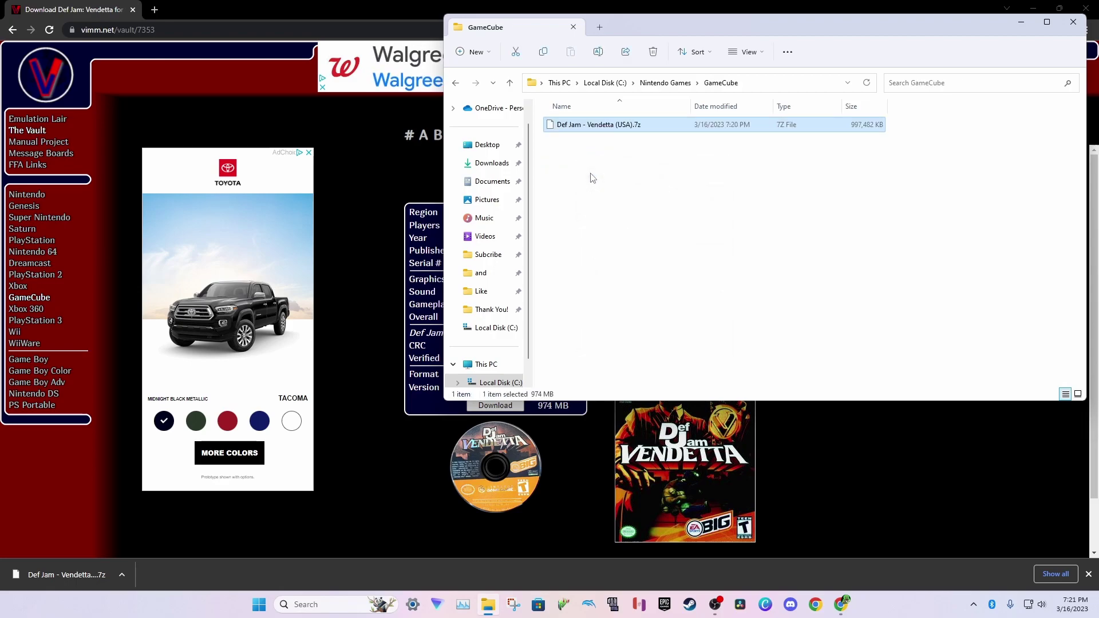
- Extract the Def Jam - Vendetta archive directly into the GameCube folder using 7-Zip
right_click(660, 127)
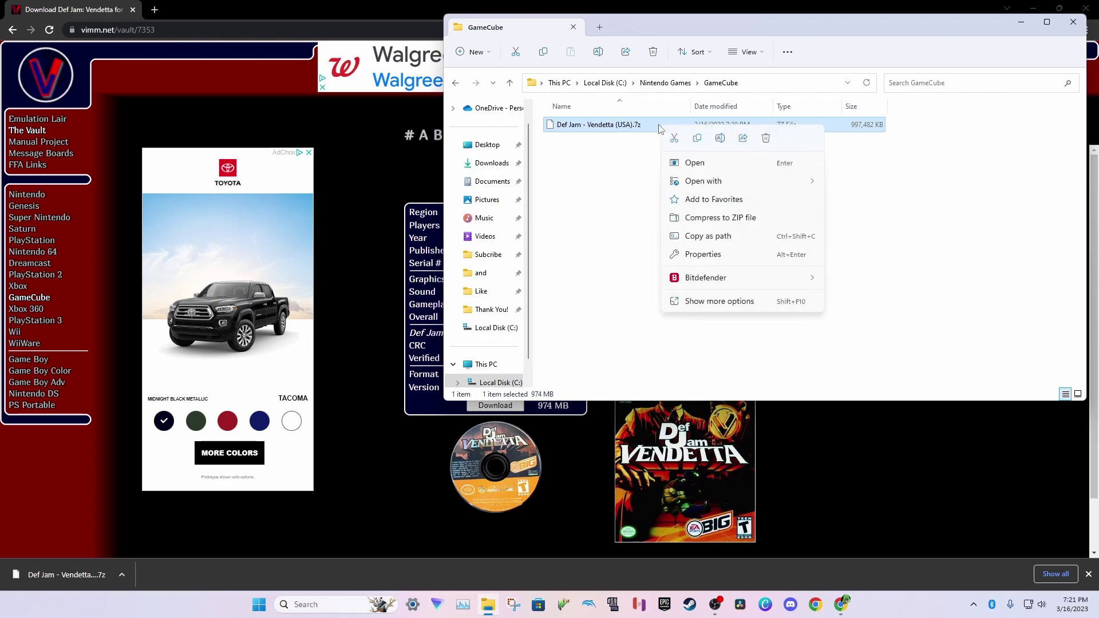
left_click(715, 303)
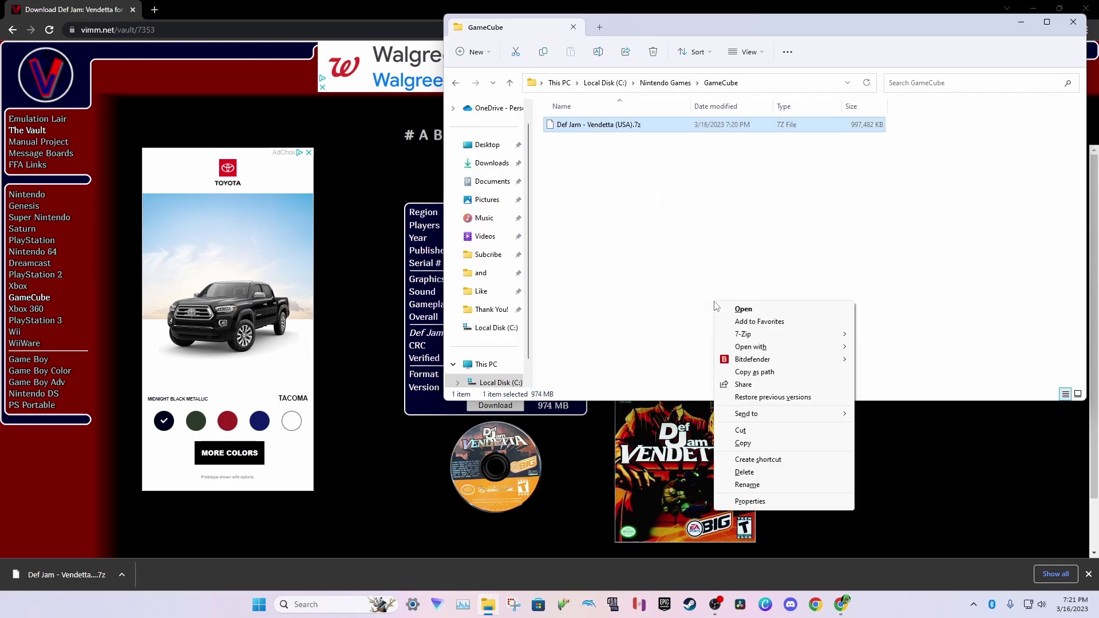
mouse_move(743, 335)
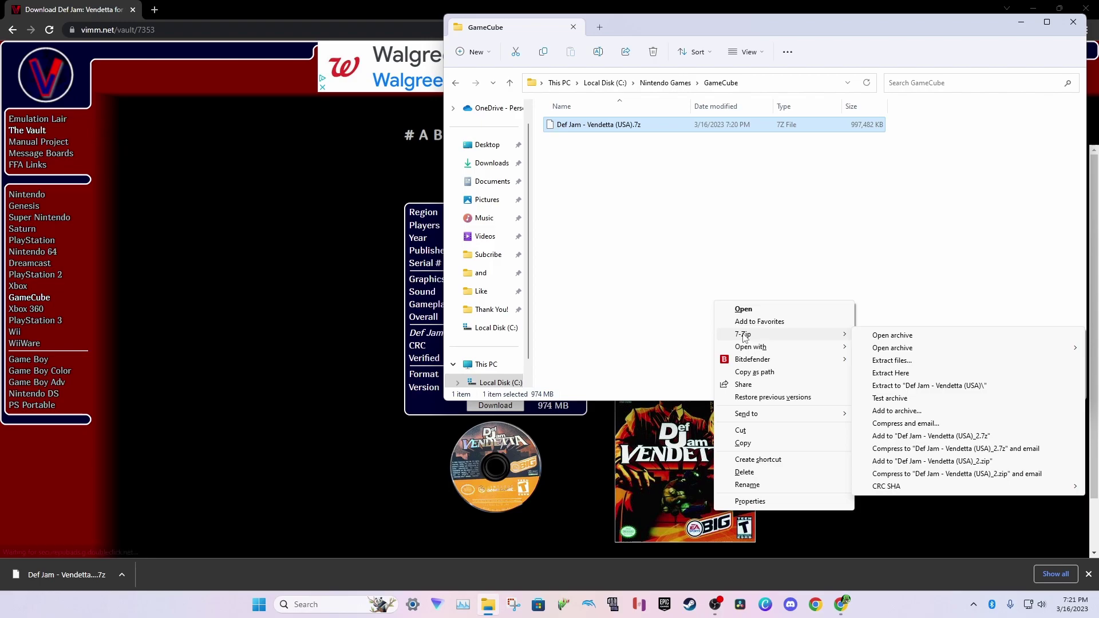
left_click(912, 375)
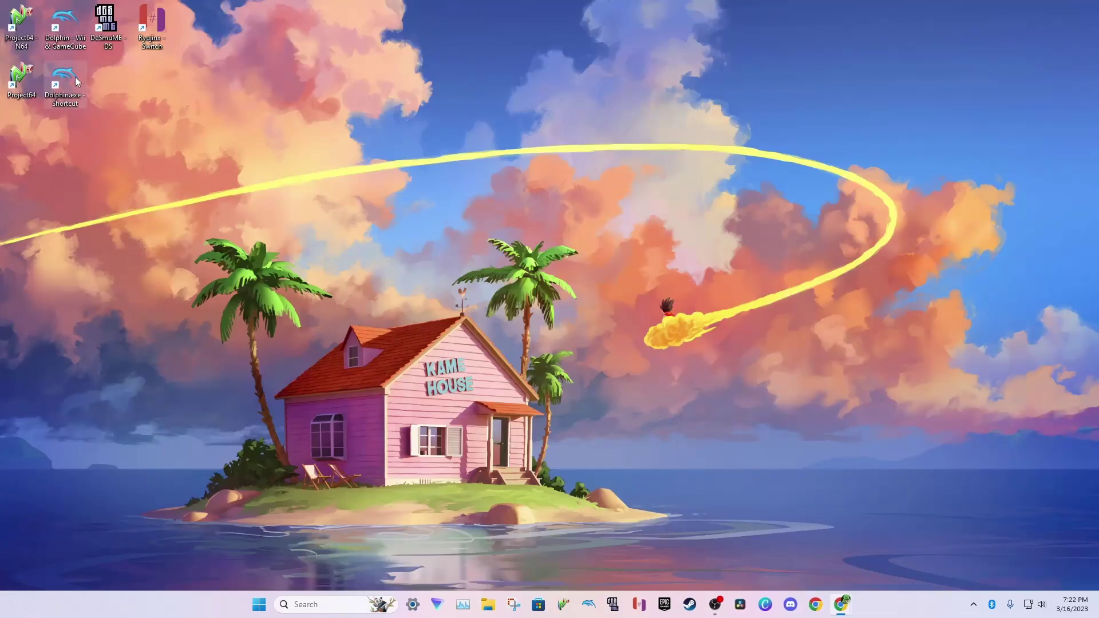
- Launch Dolphin from its desktop shortcut and start Def Jam Vendetta
double_click(75, 79)
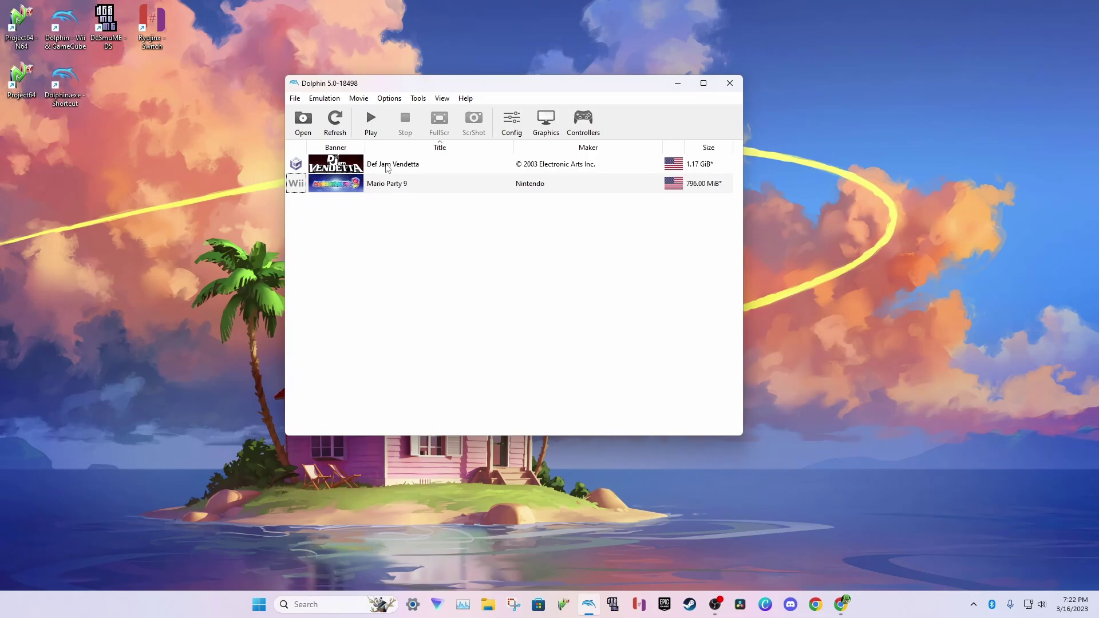
double_click(438, 170)
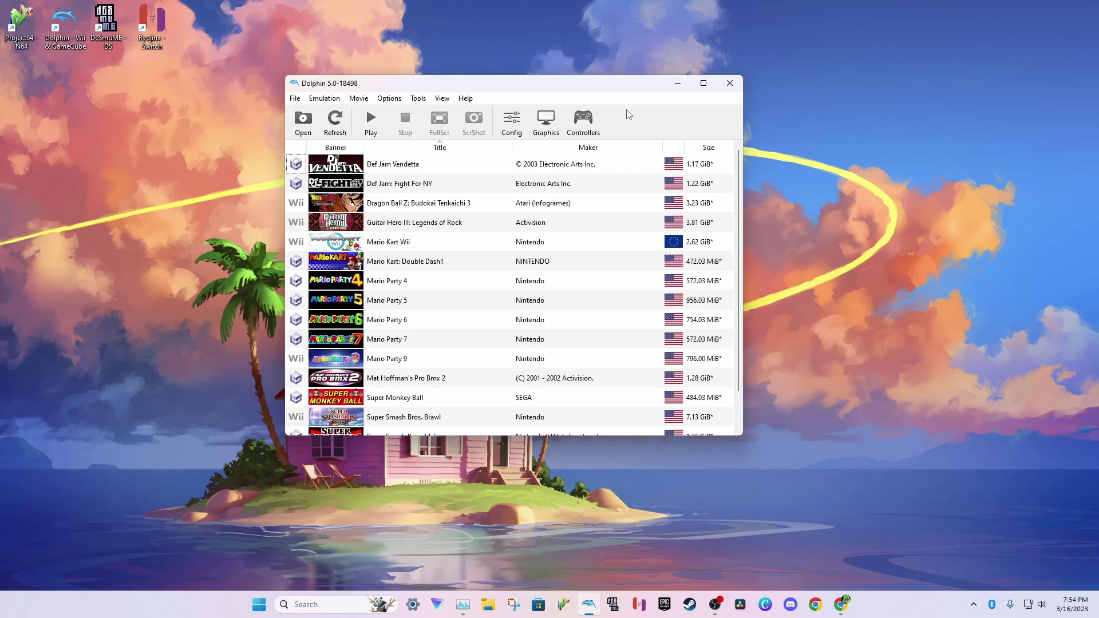
- Review Dolphin's general, enhancement, hack and advanced graphics settings, and close the graphics configuration
left_click(389, 98)
left_click(405, 130)
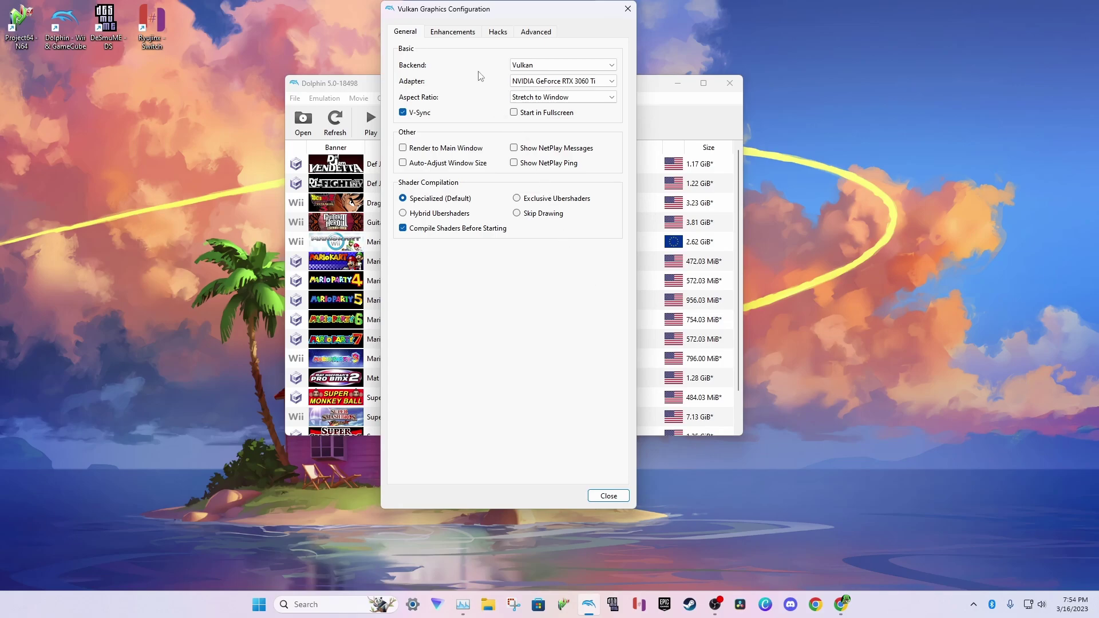
left_click(456, 35)
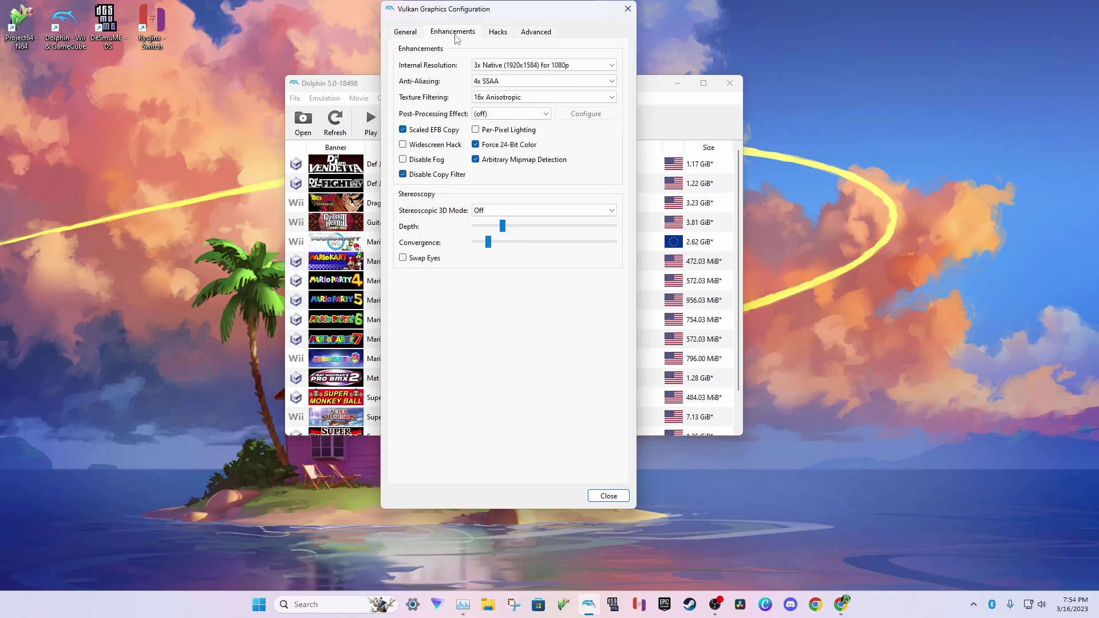
left_click(506, 42)
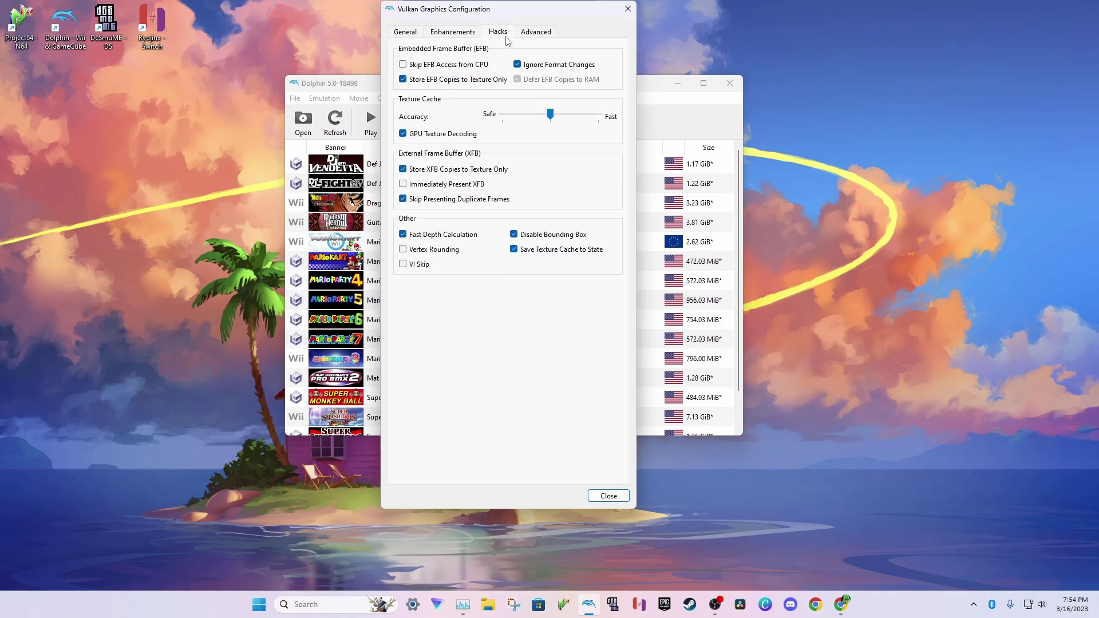
left_click(539, 36)
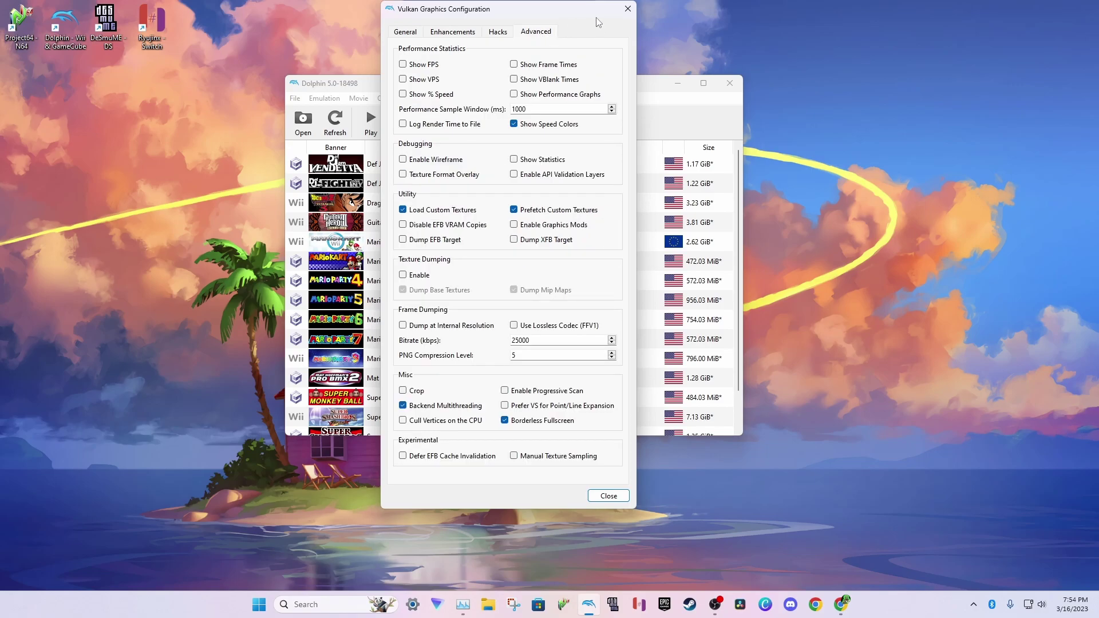
left_click(625, 14)
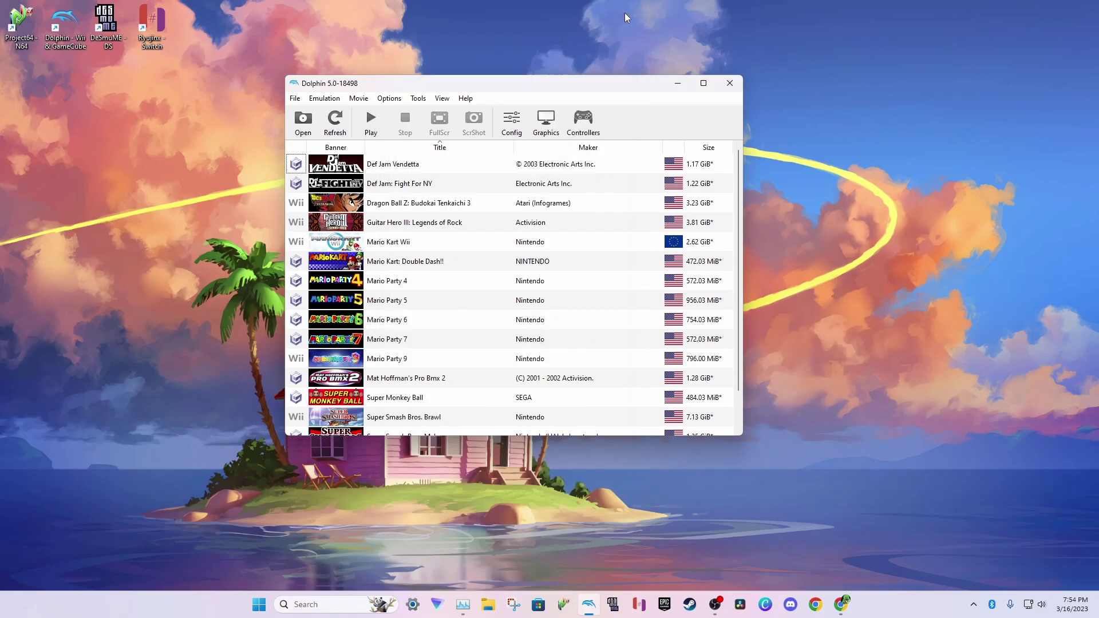
- In the controller settings, keep GameCube port 1 as Standard Controller and select SDL/0/Xbox Series X Controller as its input device
left_click(596, 119)
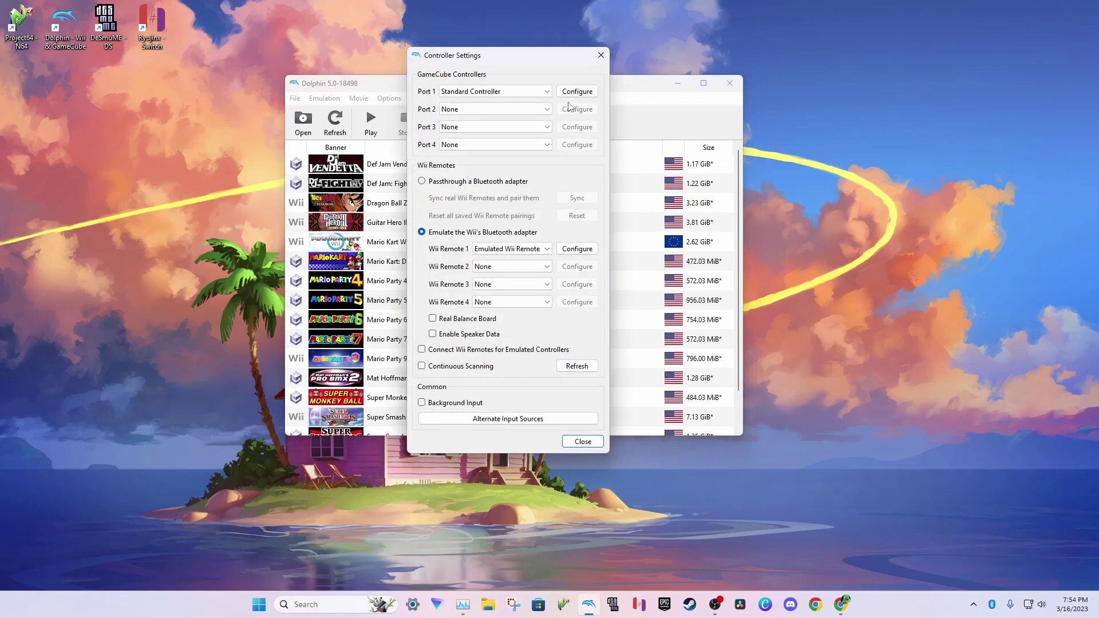
left_click(487, 93)
left_click(485, 114)
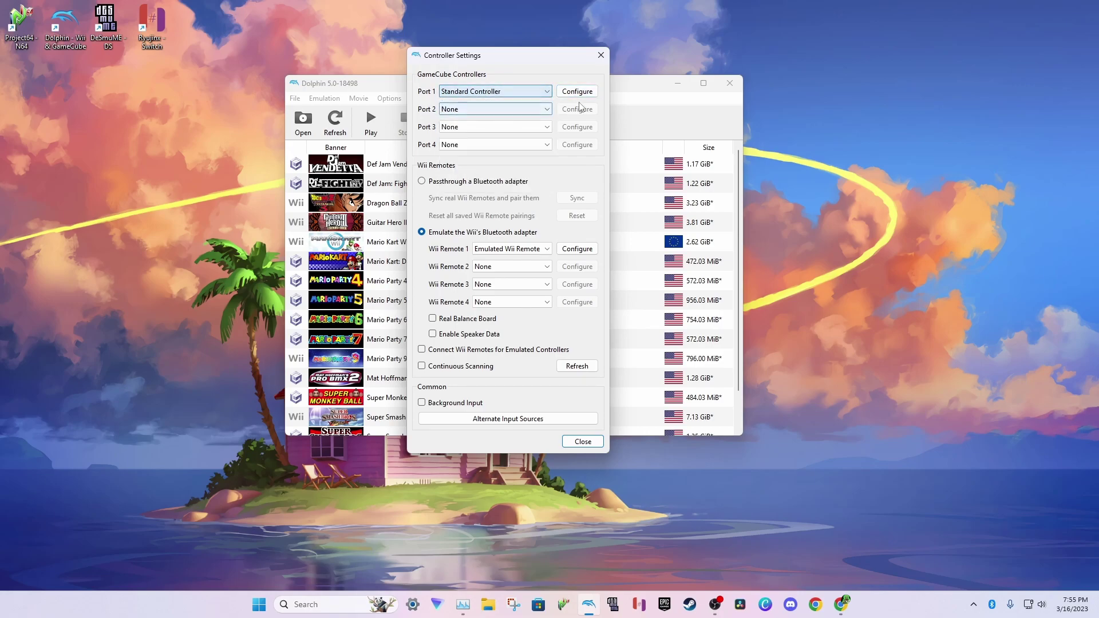
left_click(587, 93)
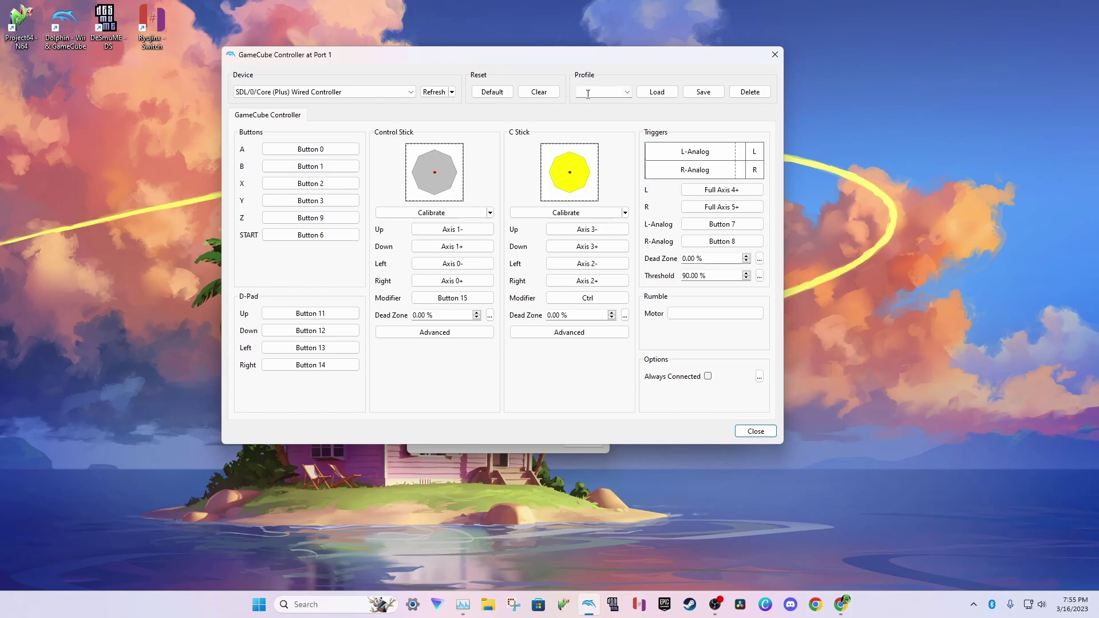
left_click(412, 92)
left_click(435, 94)
left_click(403, 92)
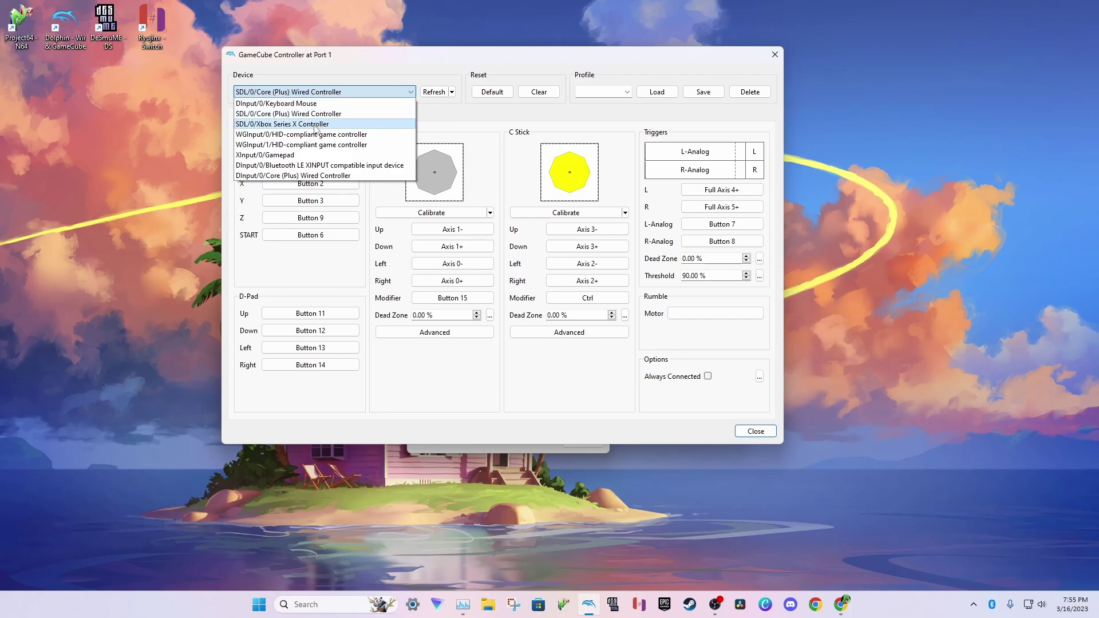
left_click(333, 125)
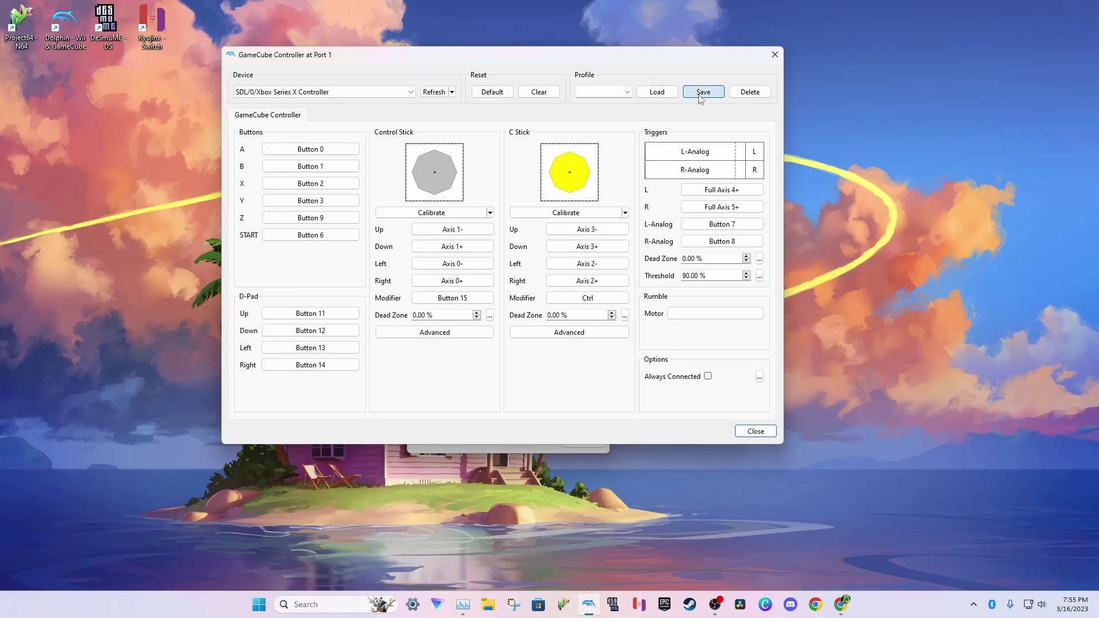
- Map the GameCube A, B, X, Y and Z buttons to controller Buttons 0, 1, 2, 3 and 4, and close the controller settings
left_click(312, 148)
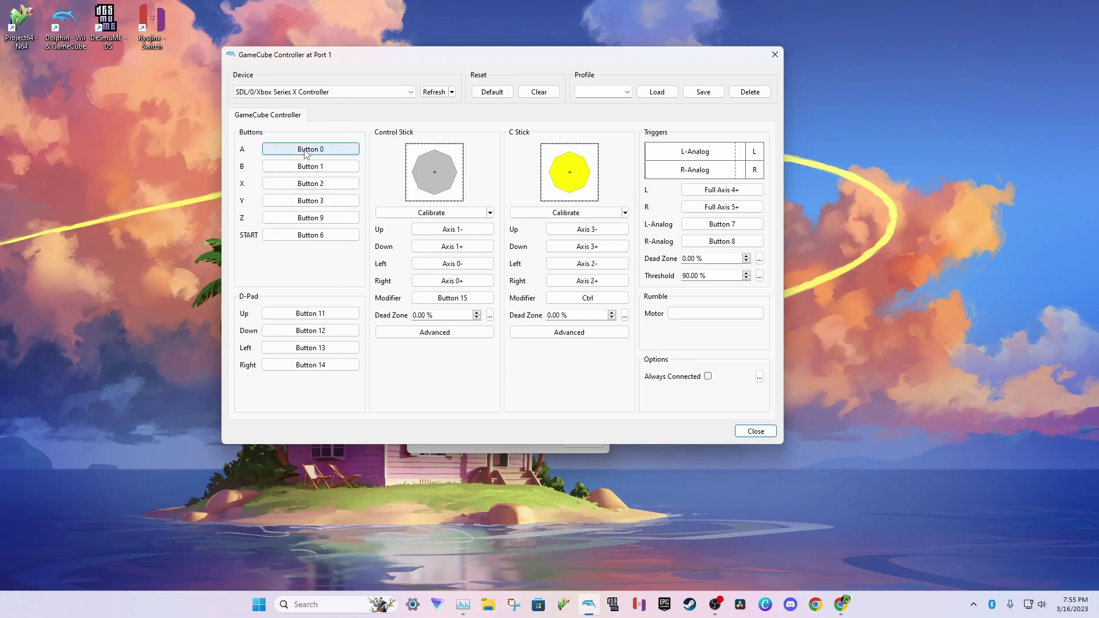
left_click(334, 153)
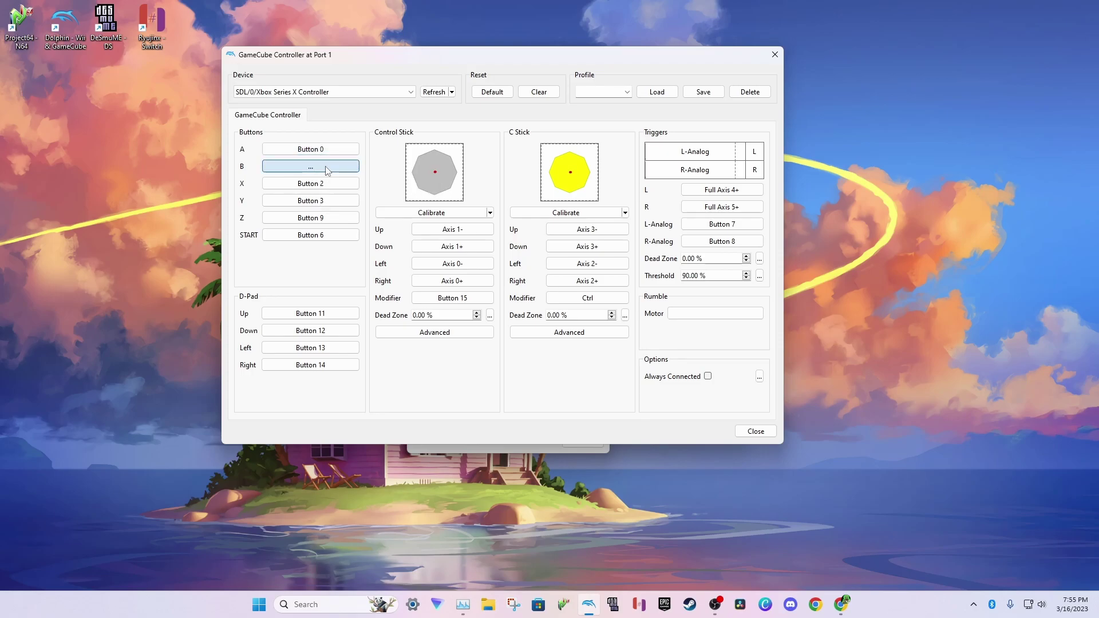
left_click(334, 184)
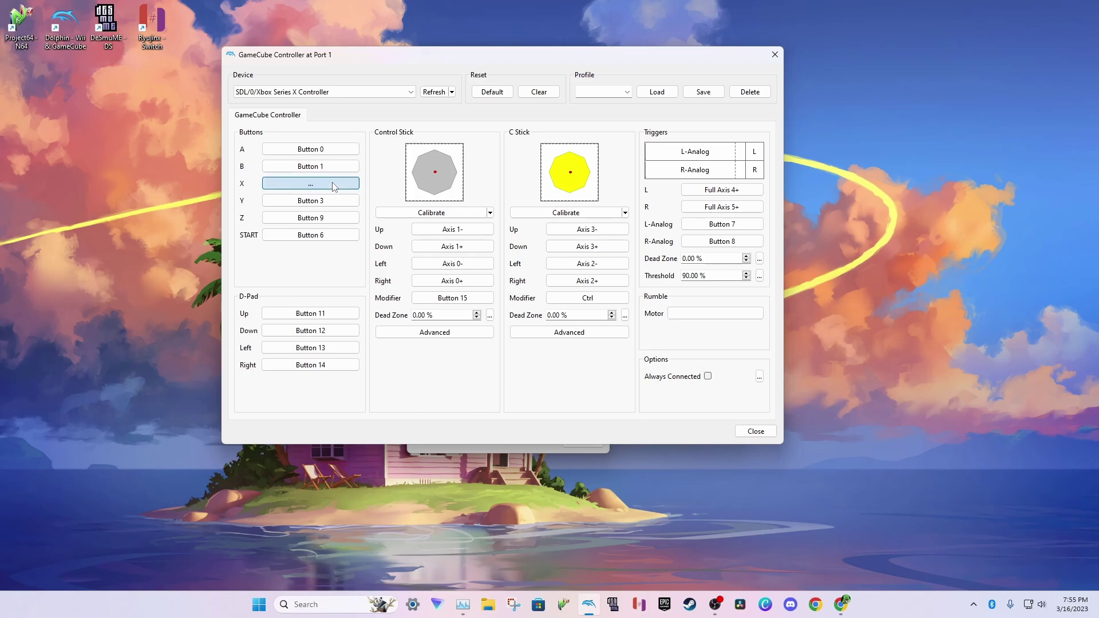
left_click(337, 203)
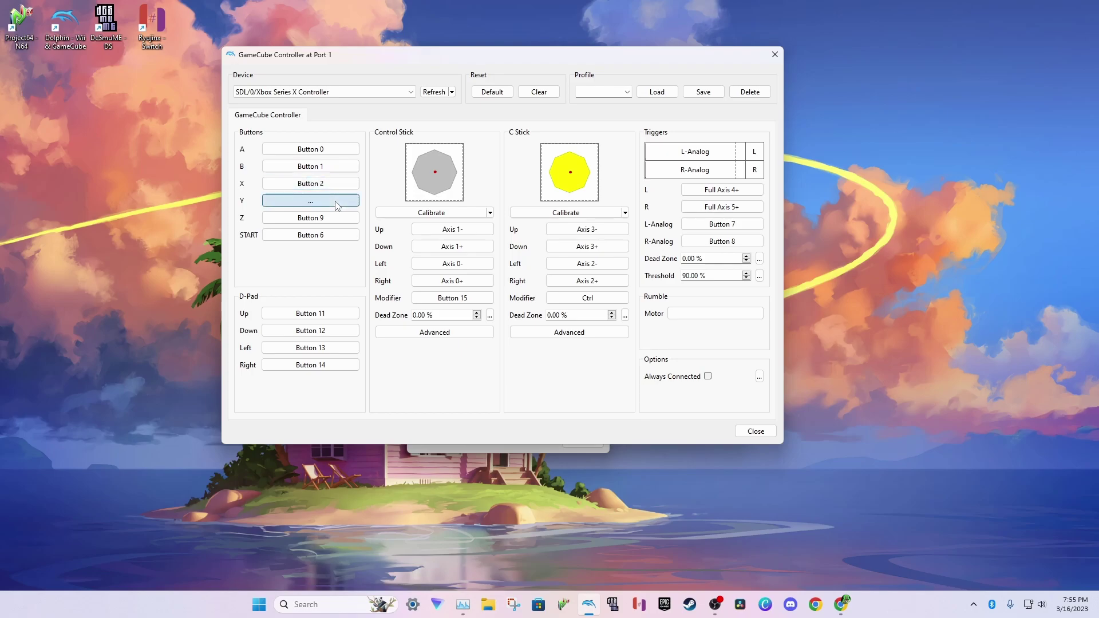
left_click(335, 218)
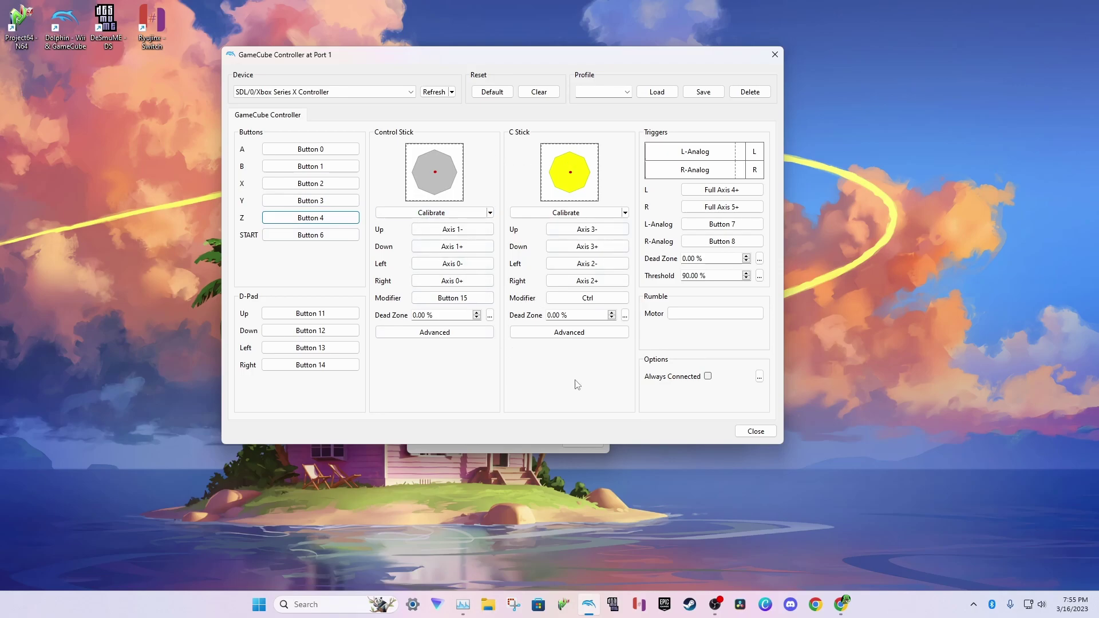
left_click(754, 432)
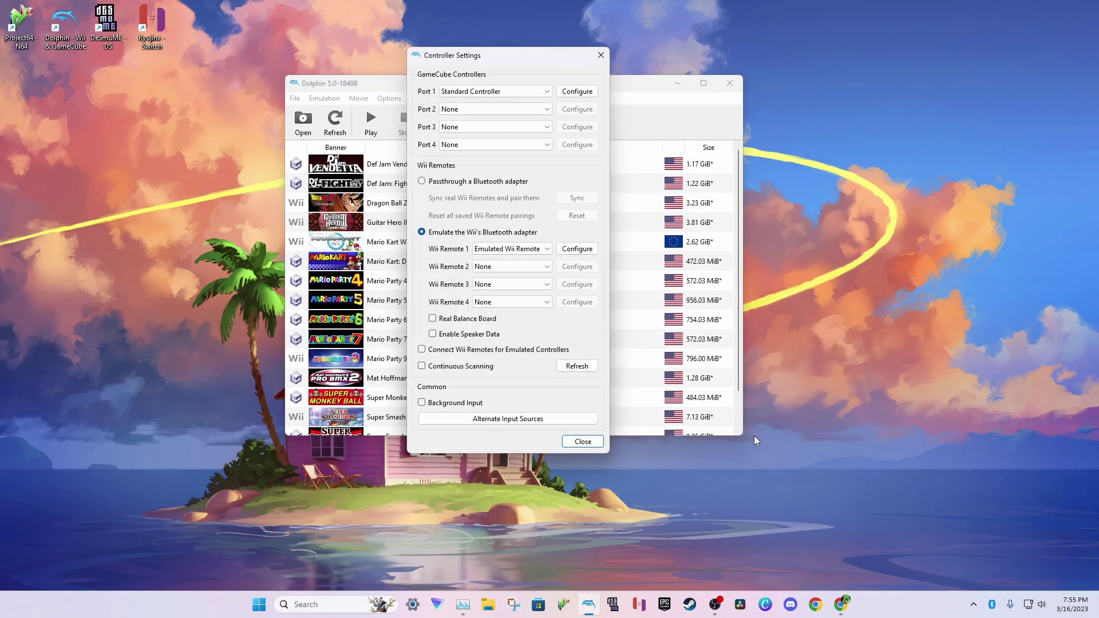
left_click(583, 439)
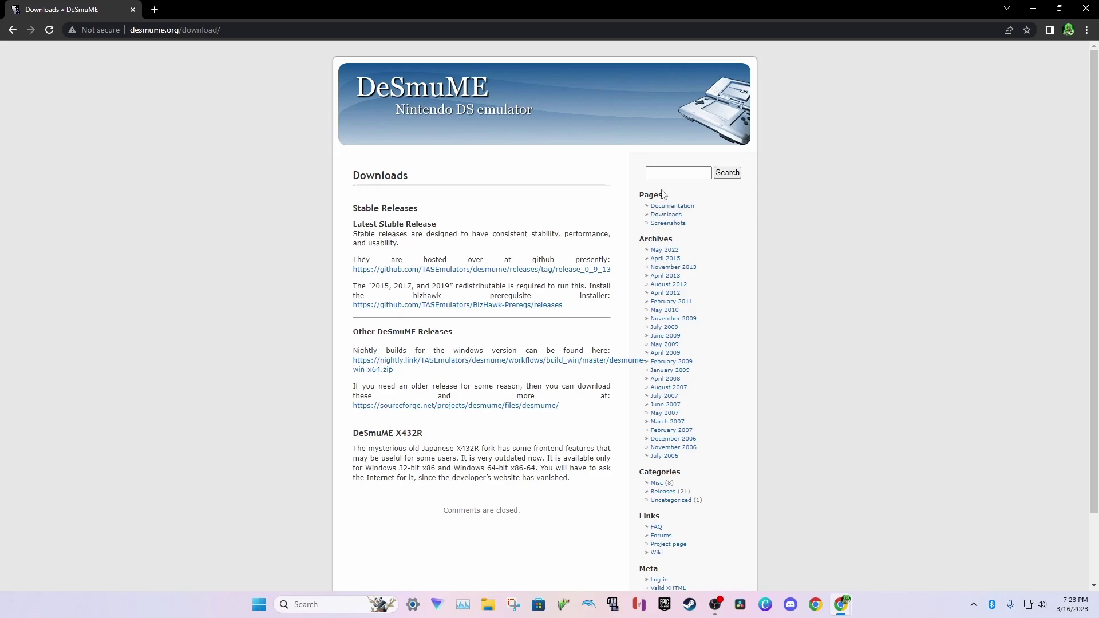
- Download desmume-0.9.13-win64.zip from the DeSmuME latest stable release on GitHub and show it in the Downloads folder
left_click(447, 271)
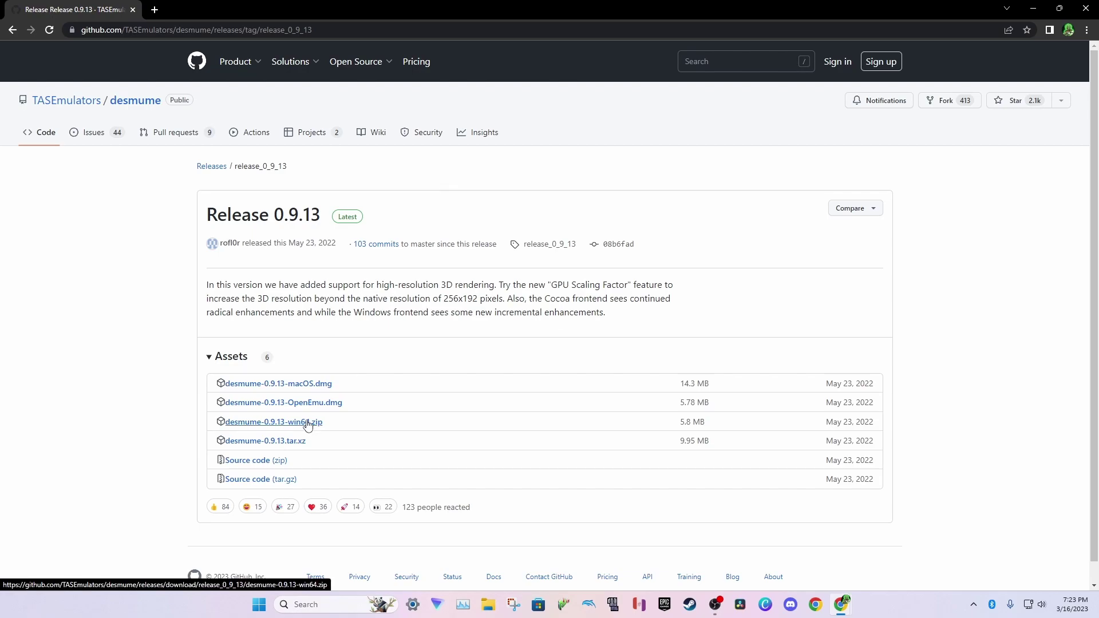
left_click(256, 422)
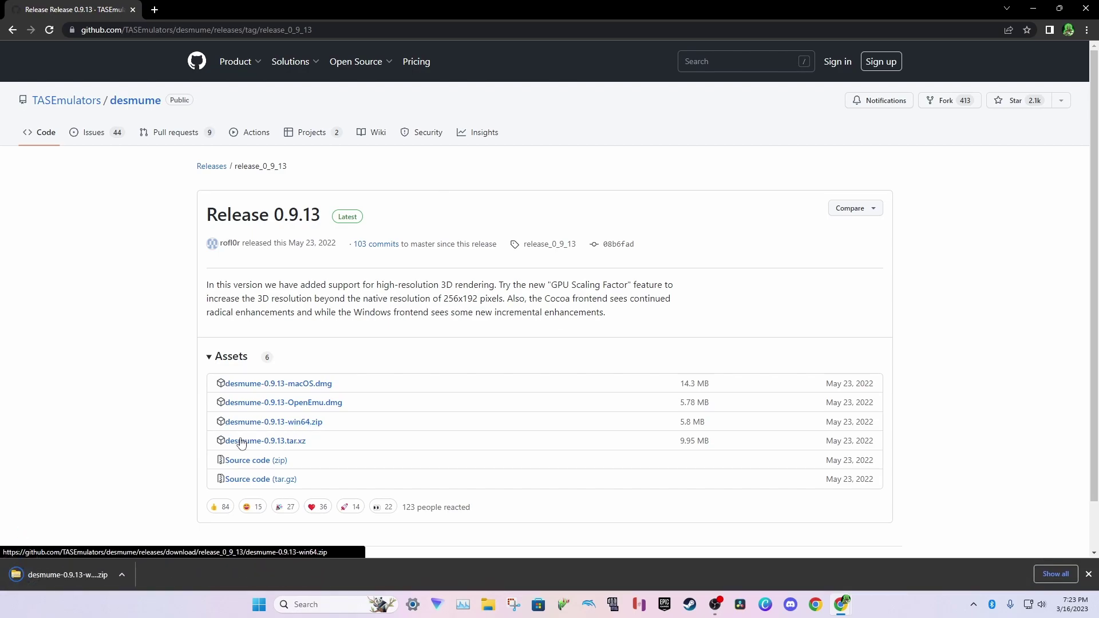
left_click(68, 575)
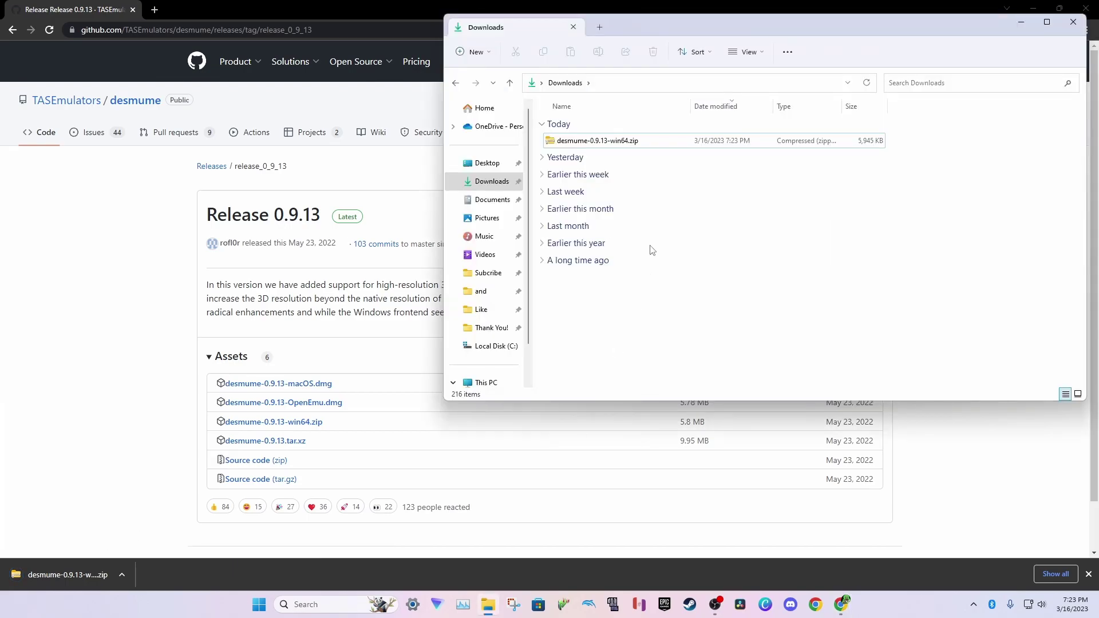
- Move desmume-0.9.13-win64.zip from Downloads into C:\Emulator Programs
right_click(591, 143)
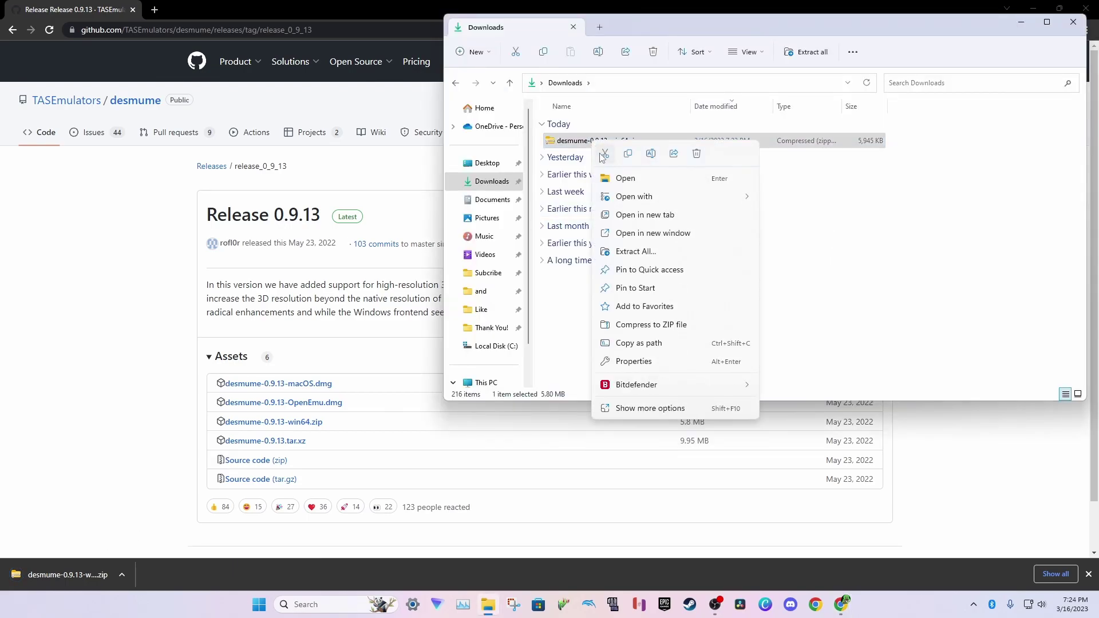
key("Escape")
scroll(485, 310, "down", 2)
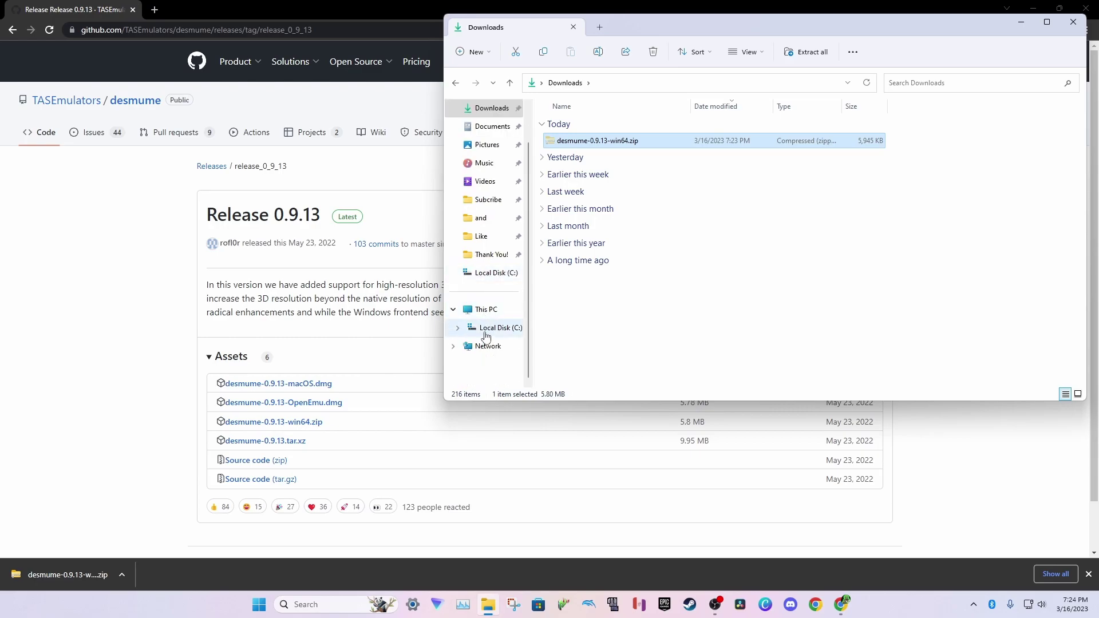
left_click(486, 327)
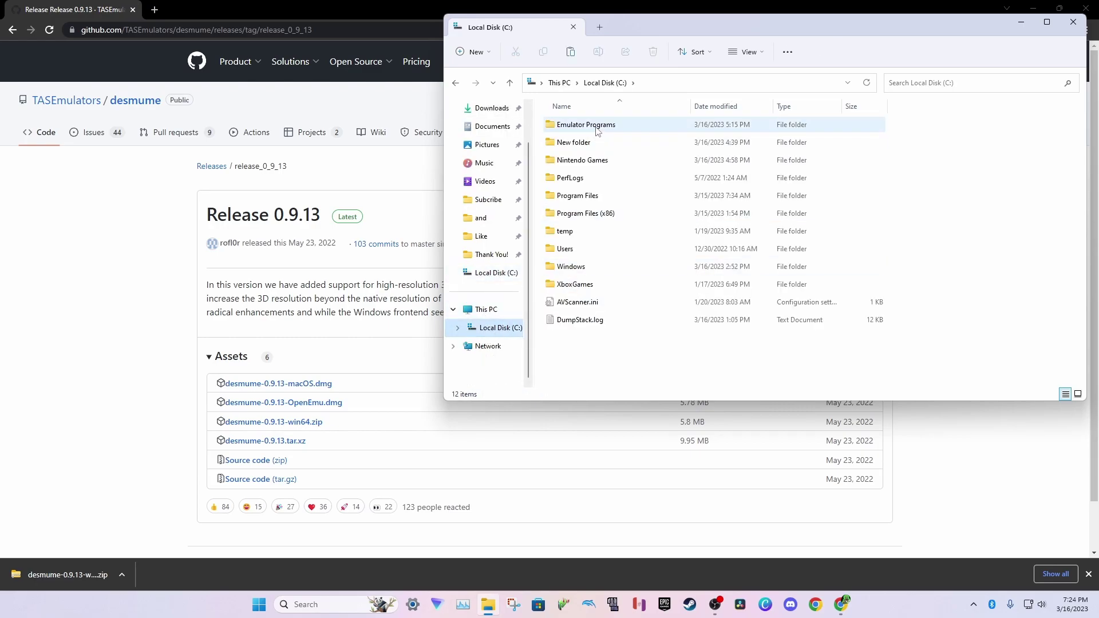
double_click(621, 127)
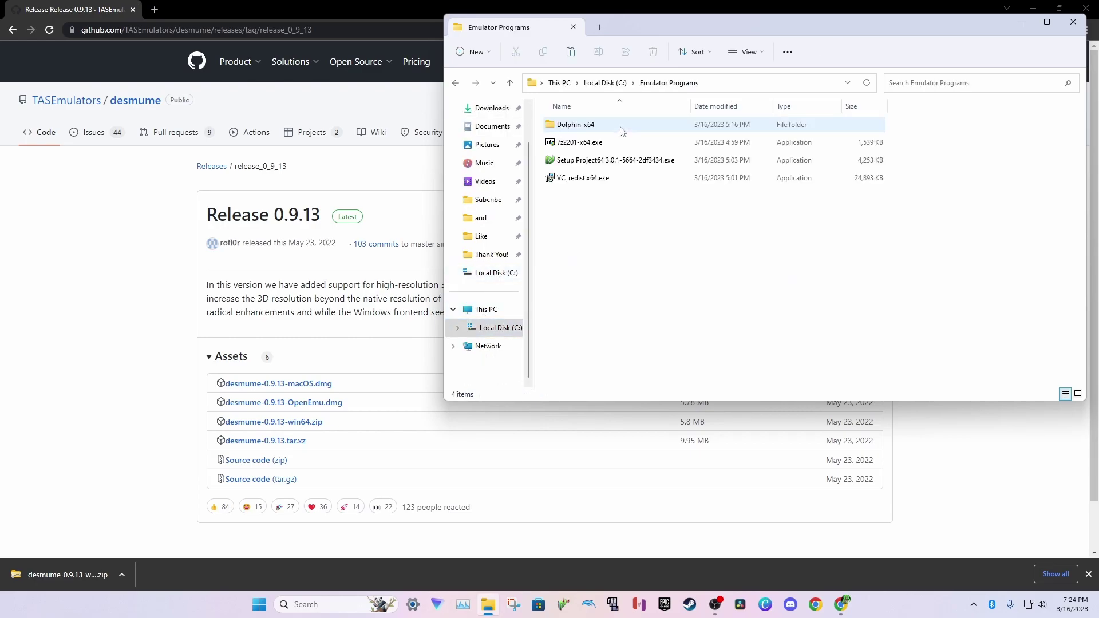
right_click(600, 221)
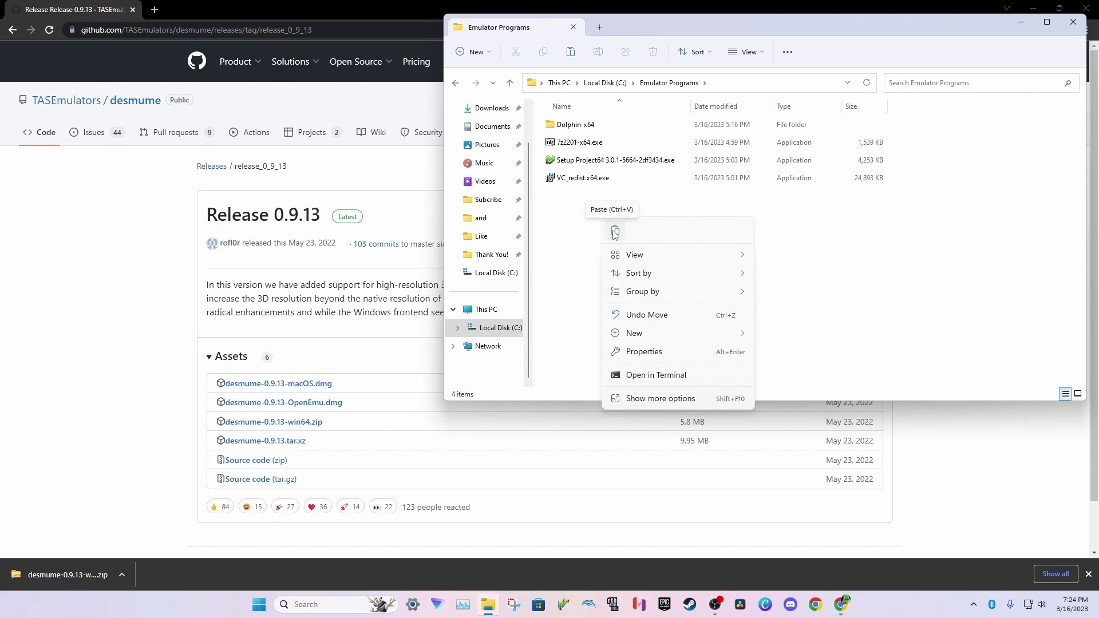
left_click(615, 232)
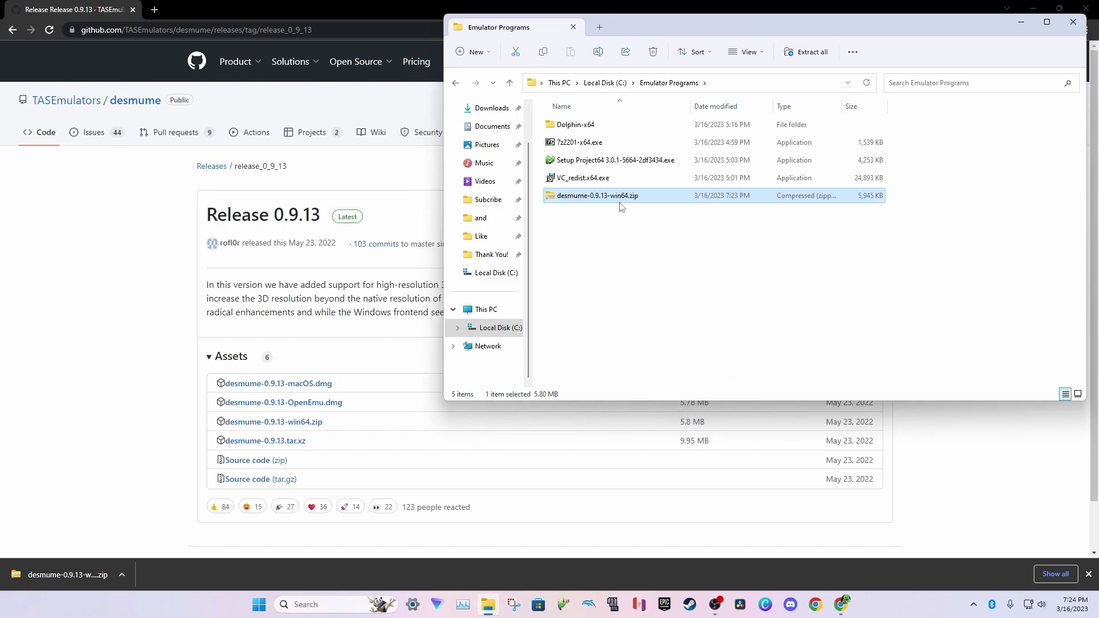
- Extract desmume-0.9.13-win64.zip to its own folder in Emulator Programs and delete the zip archive
right_click(650, 206)
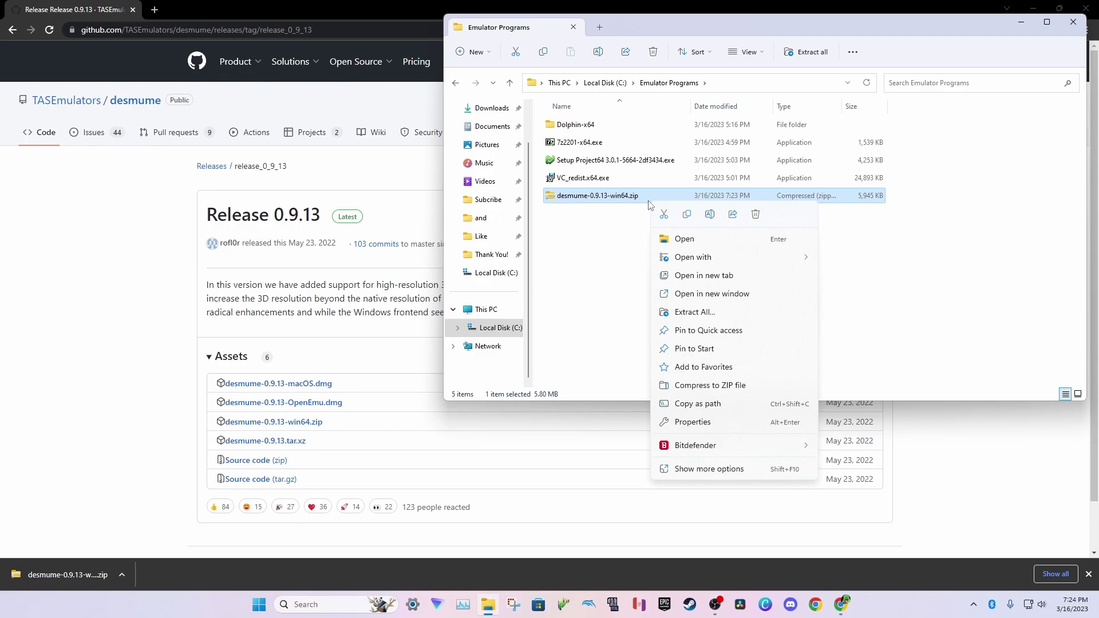
left_click(681, 316)
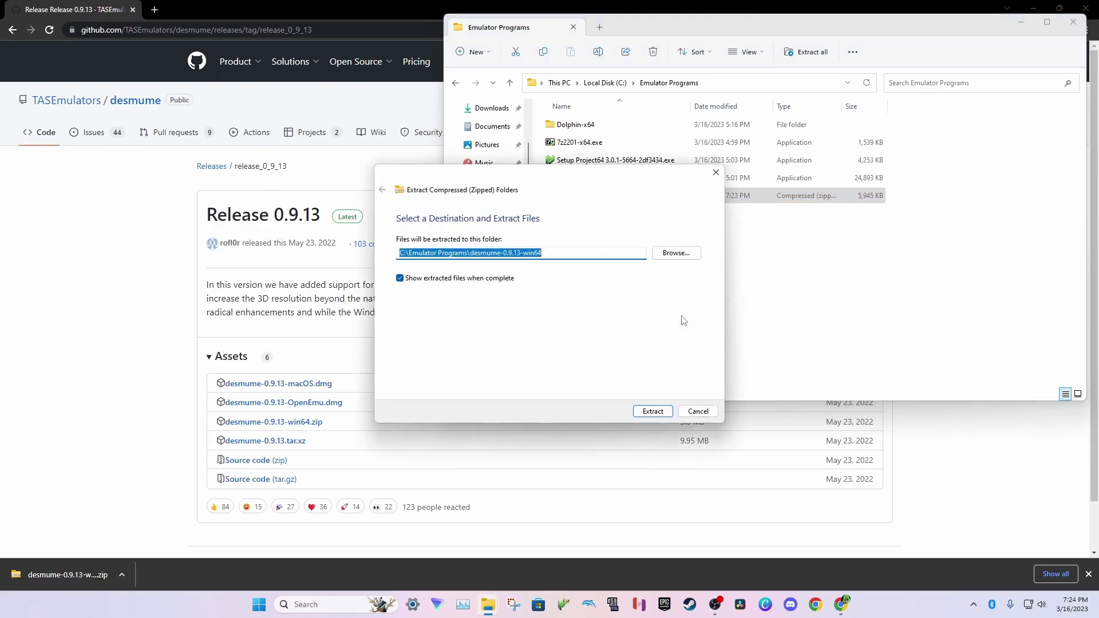
left_click(653, 411)
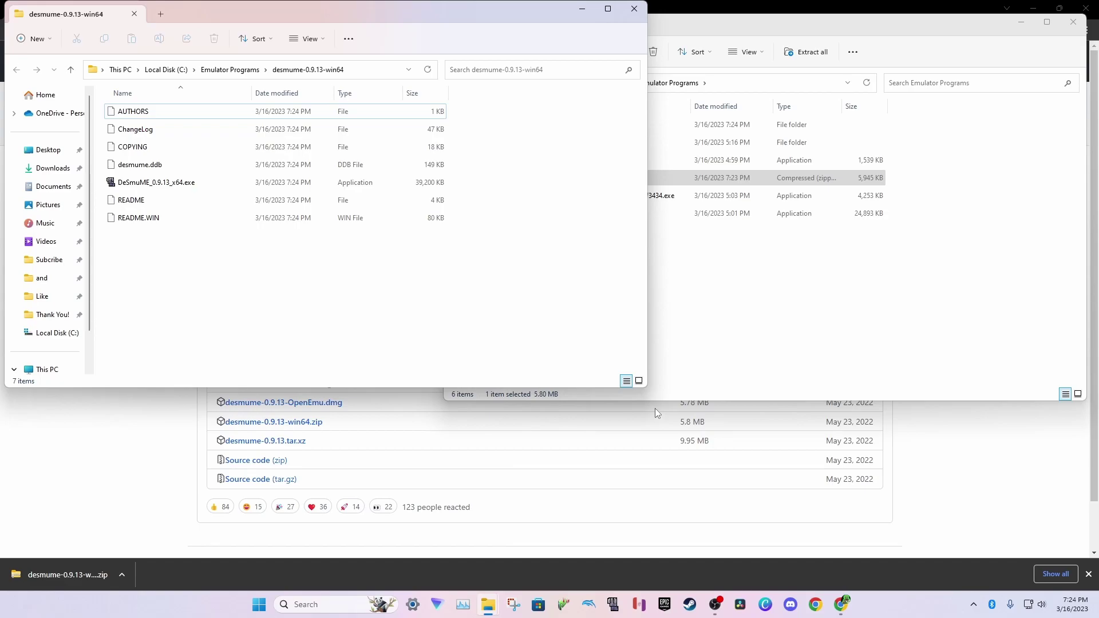
left_click(631, 9)
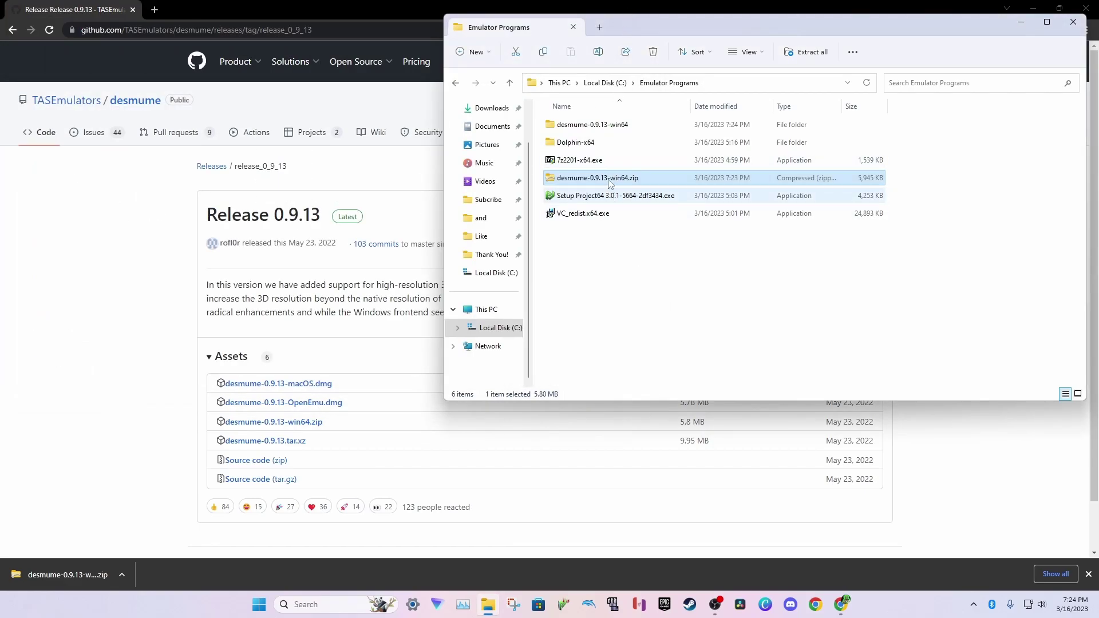
key("Delete")
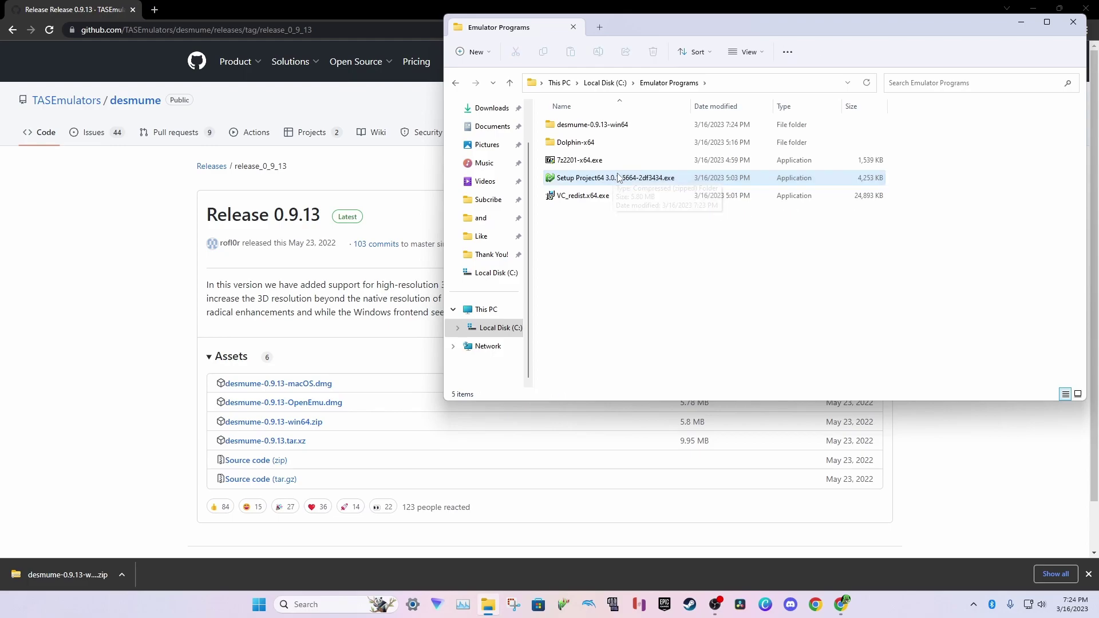
- Create a shortcut to DeSmuME_0.9.13_x64.exe in the desmume-0.9.13-win64 folder and move it to the desktop
double_click(638, 127)
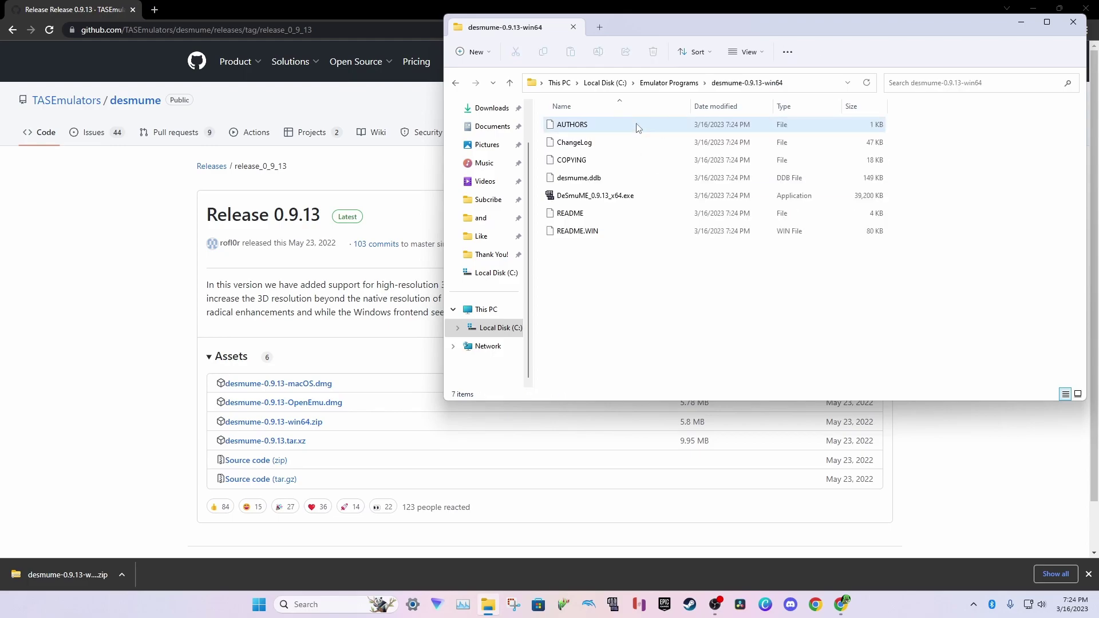
left_click(634, 199)
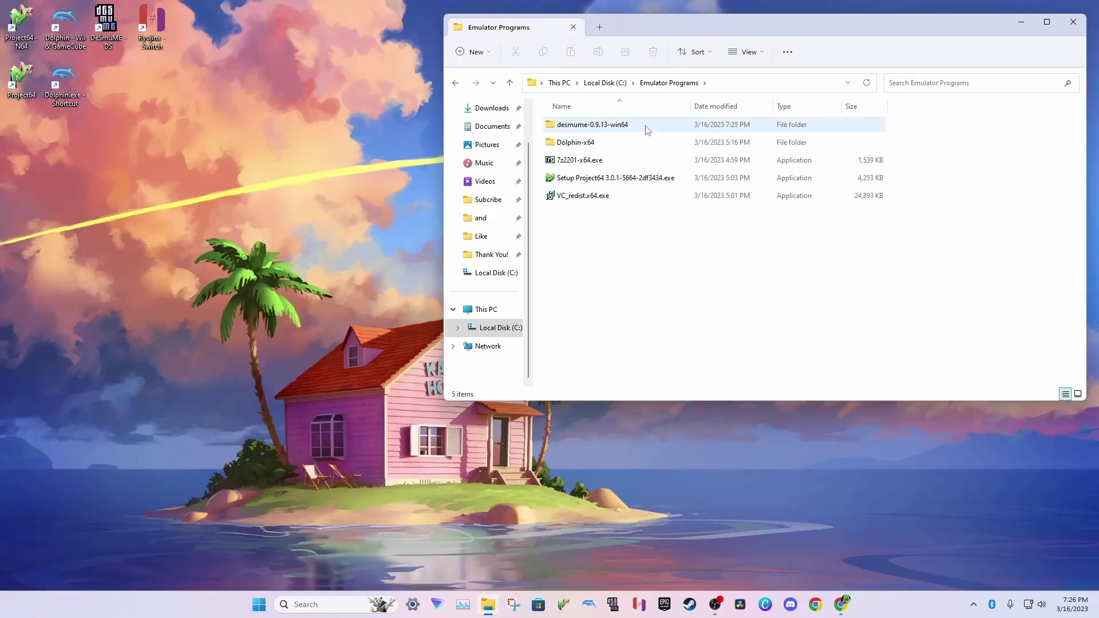
double_click(647, 129)
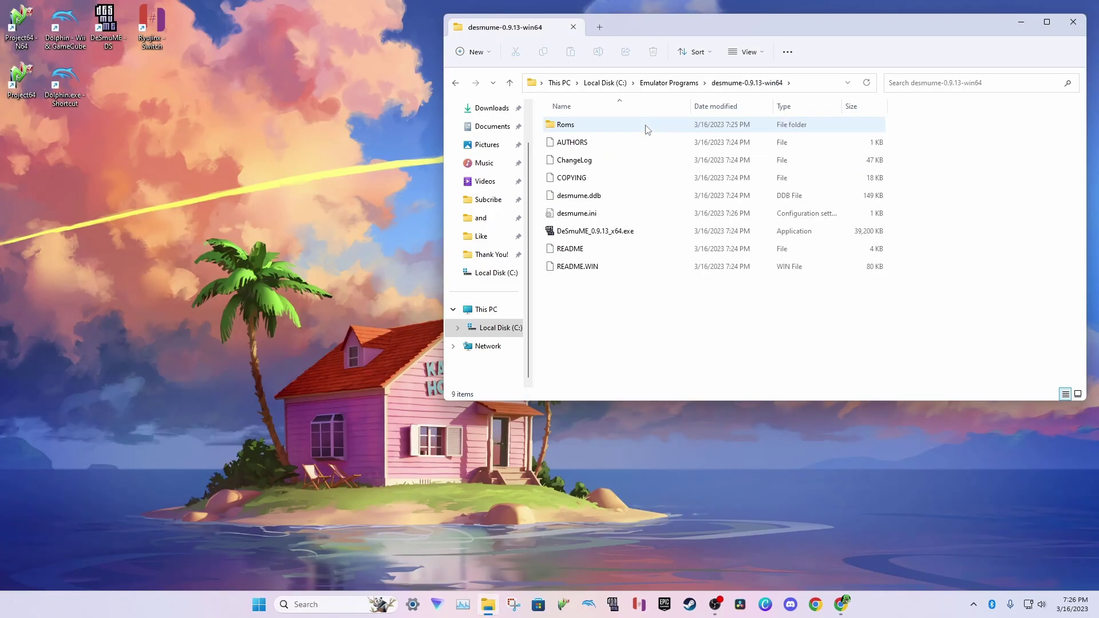
right_click(620, 237)
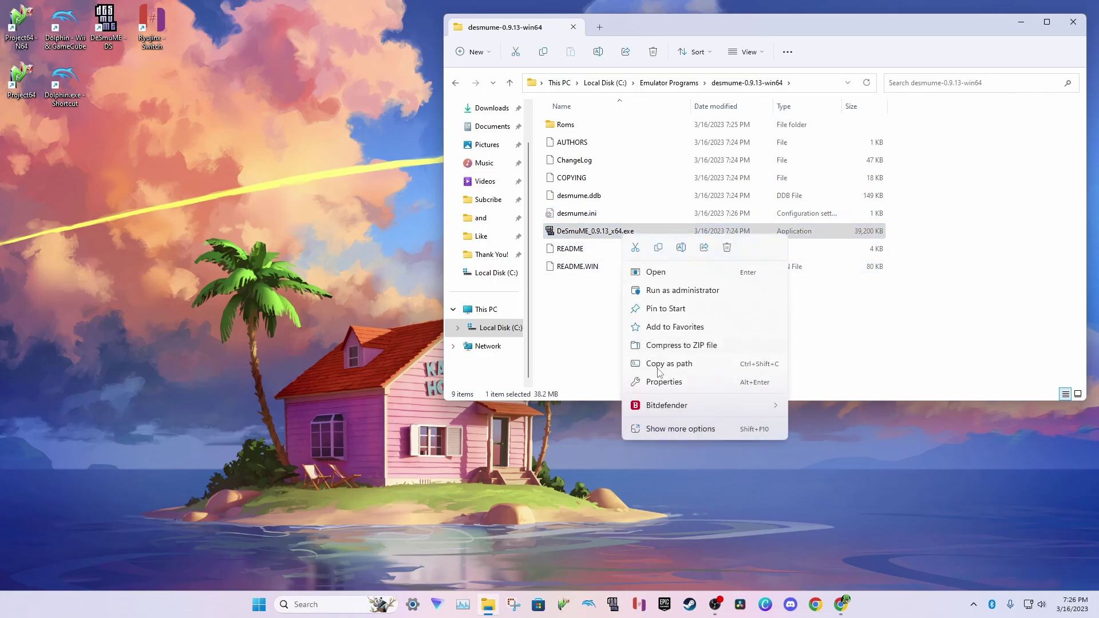
left_click(680, 429)
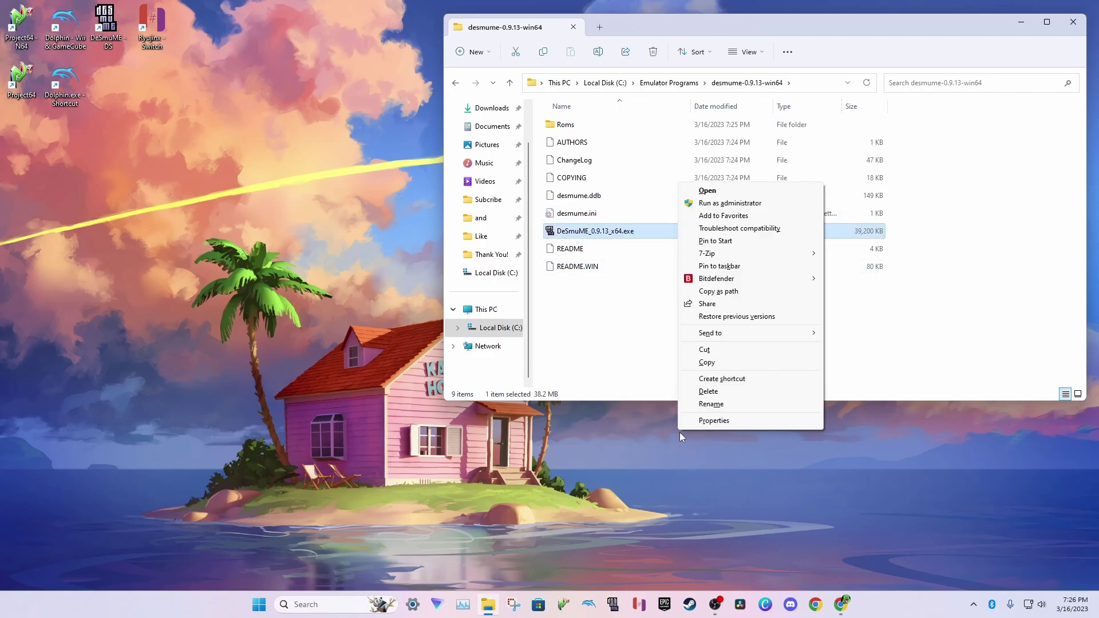
left_click(720, 379)
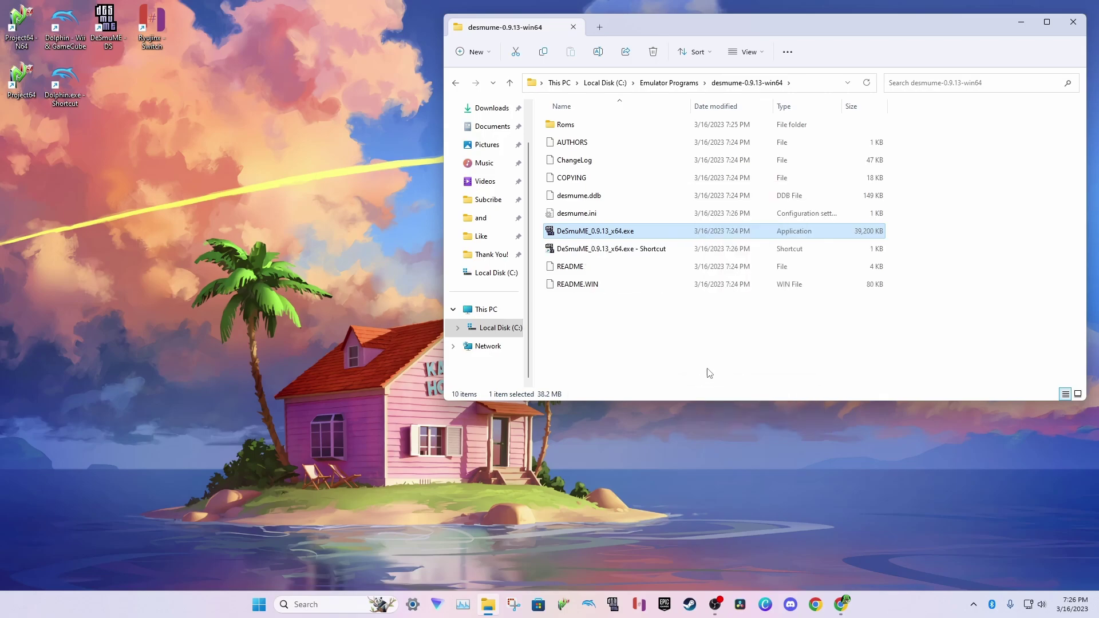
left_click_drag(554, 253, 114, 90)
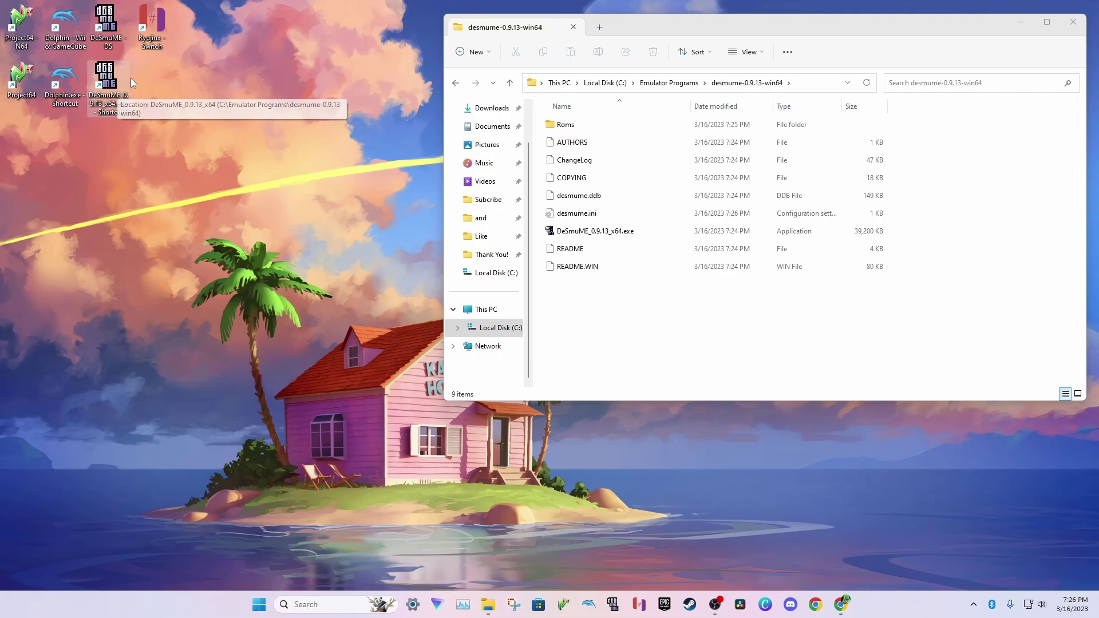
- Switch to the browser and download Pokemon: Platinum Version 1.1 from the Nintendo DS section of Vimm's Lair's Vault
key("alt+Tab")
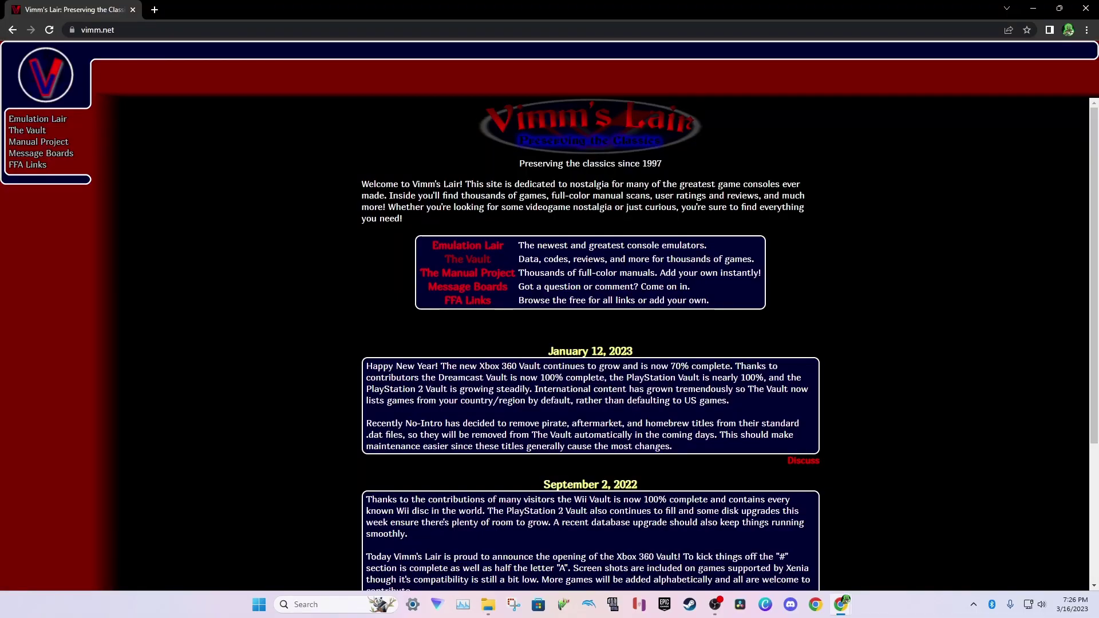
left_click(468, 259)
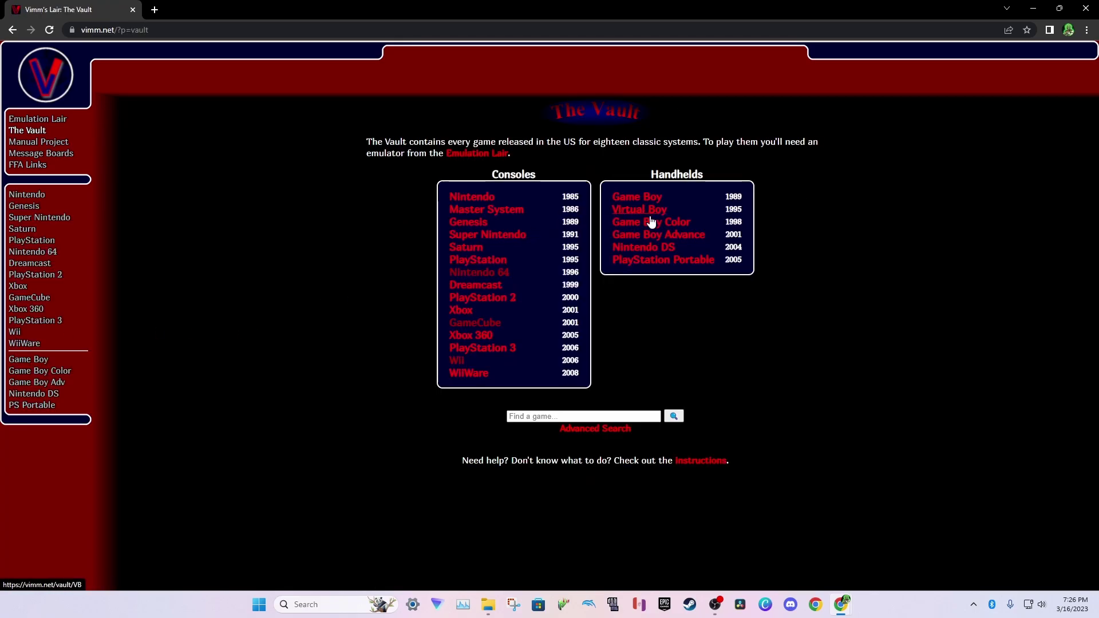
left_click(655, 249)
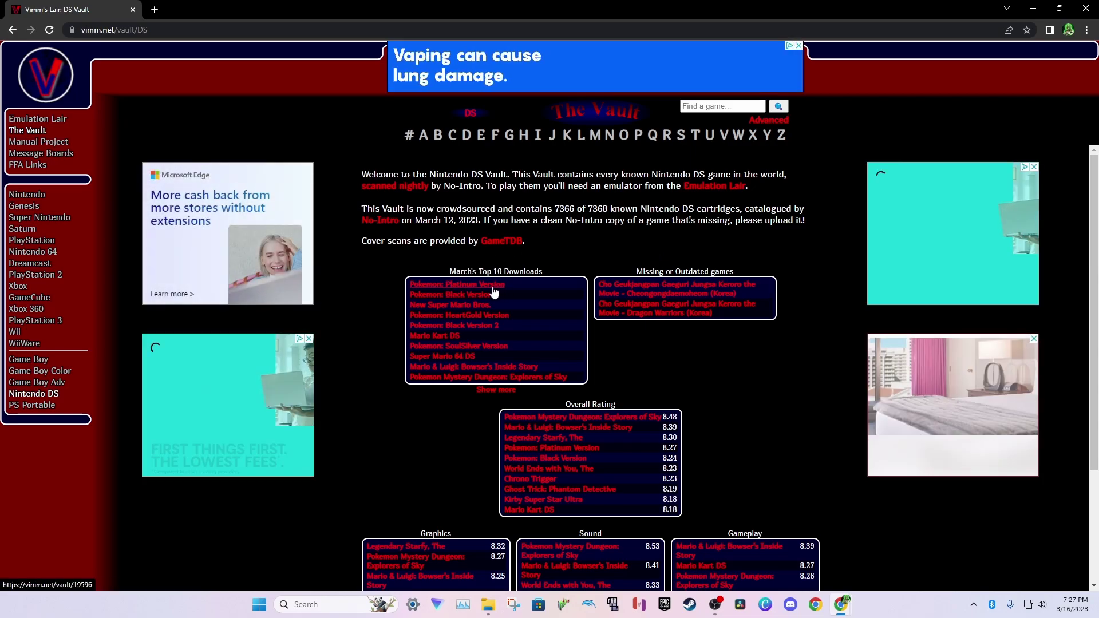
left_click(496, 289)
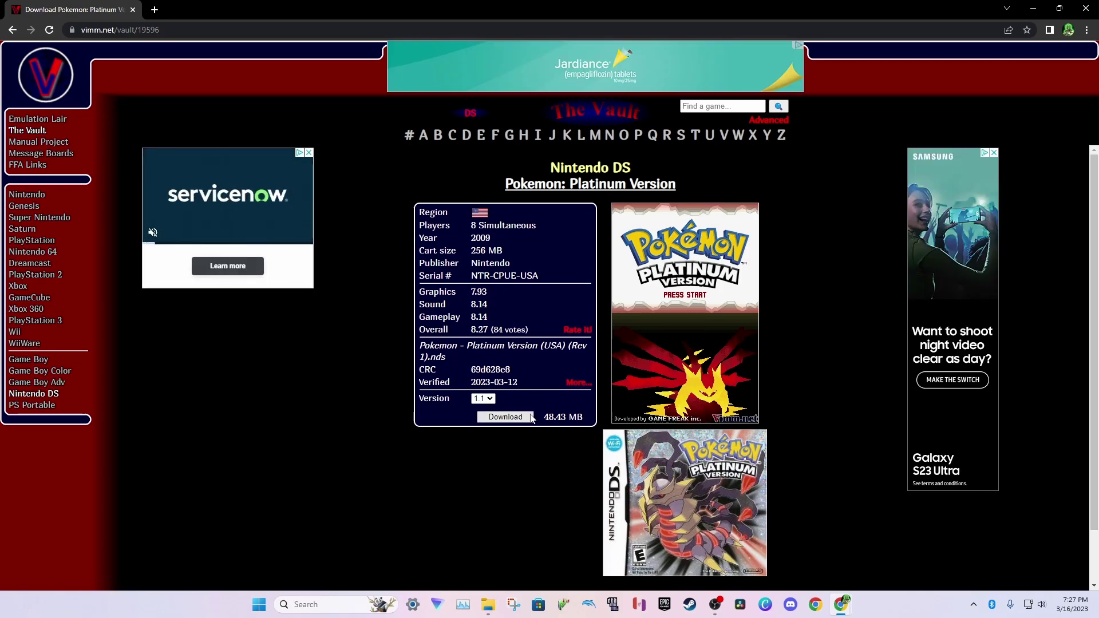
left_click(531, 418)
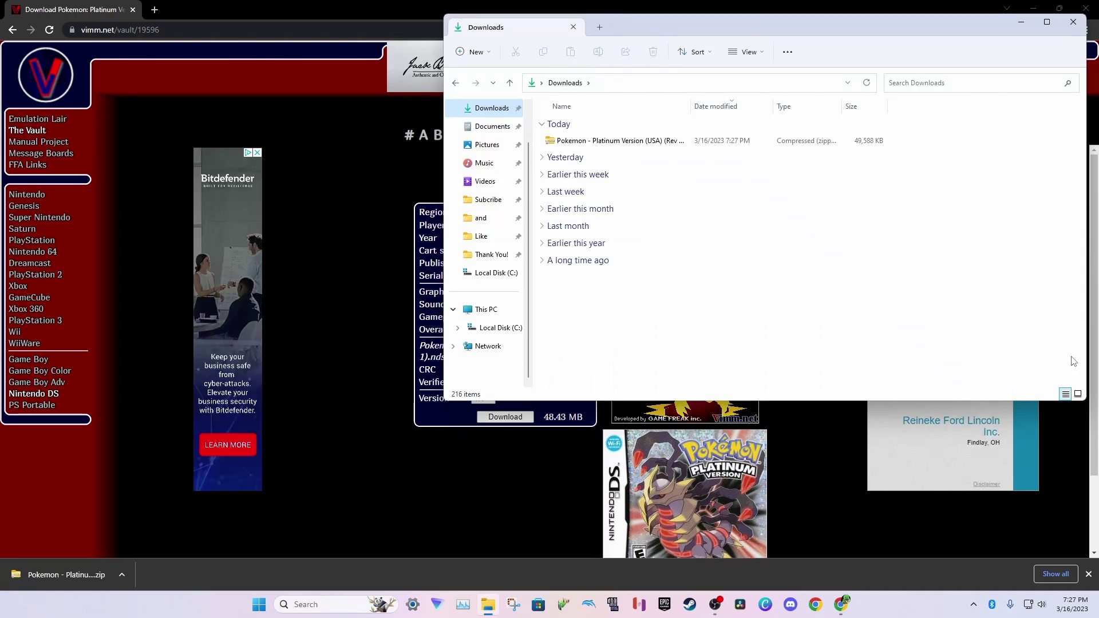
- Move the Pokemon - Platinum Version zip from Downloads into C:\Nintendo Games\DS
right_click(608, 144)
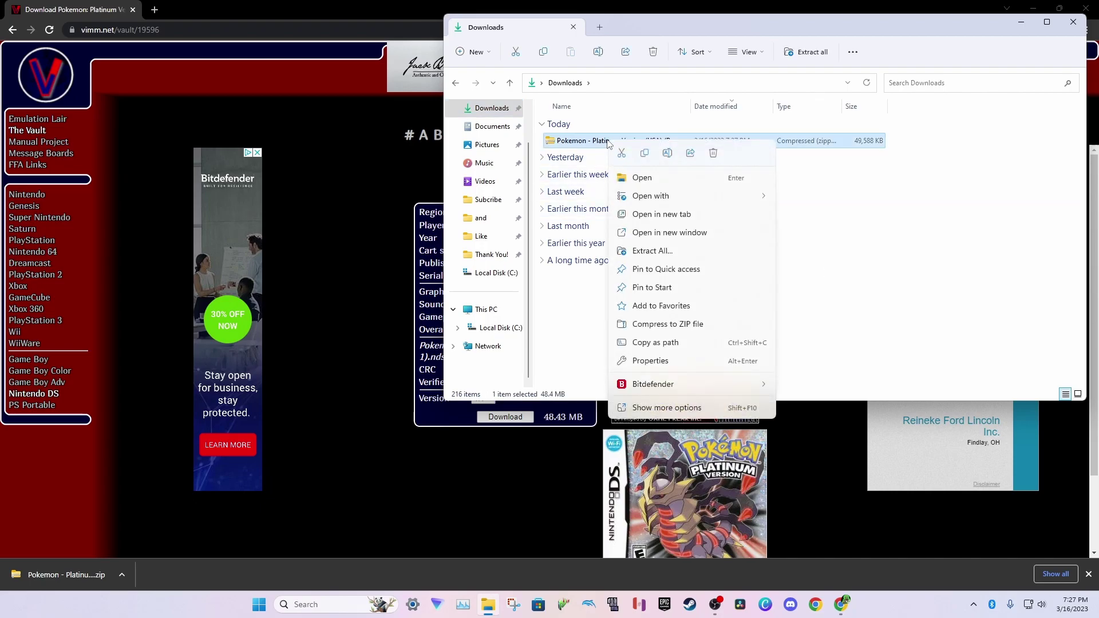
left_click(622, 153)
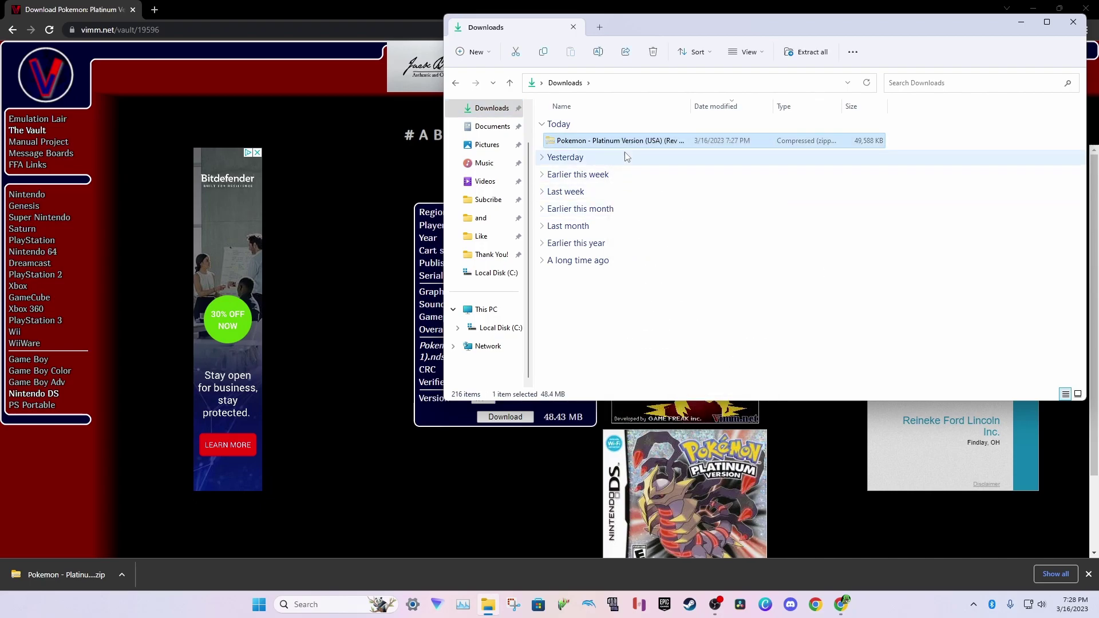
left_click(490, 329)
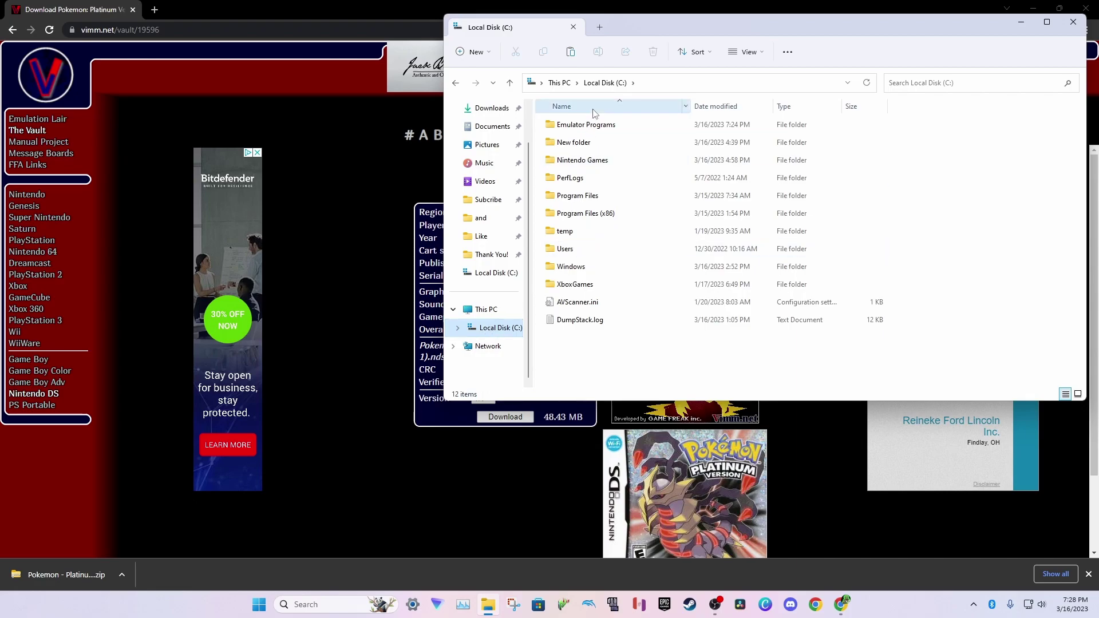
double_click(616, 162)
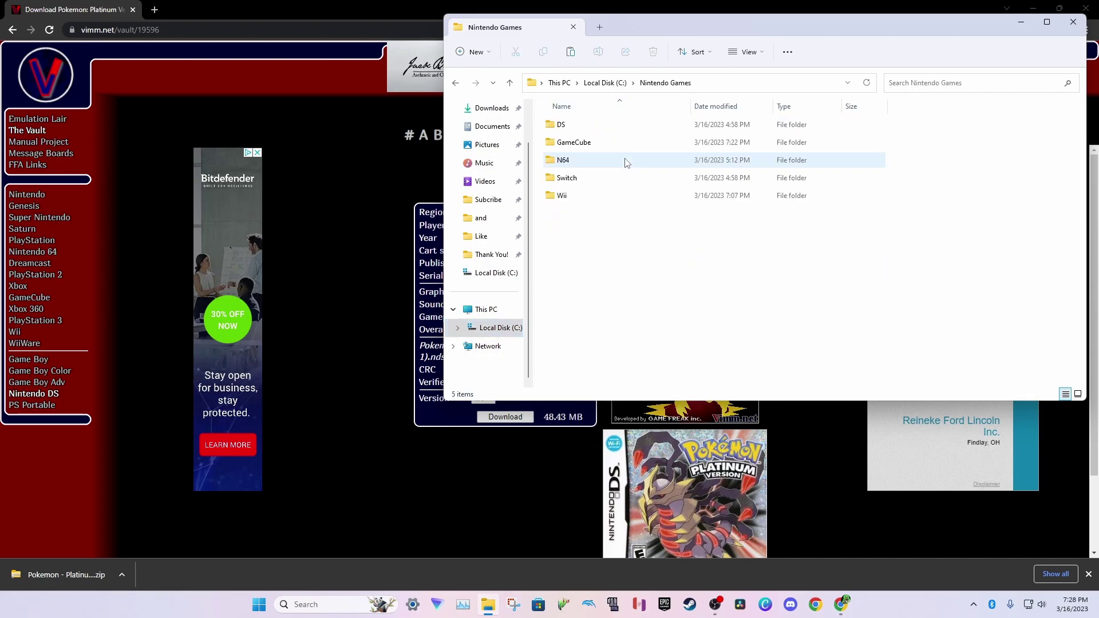
double_click(608, 126)
right_click(566, 145)
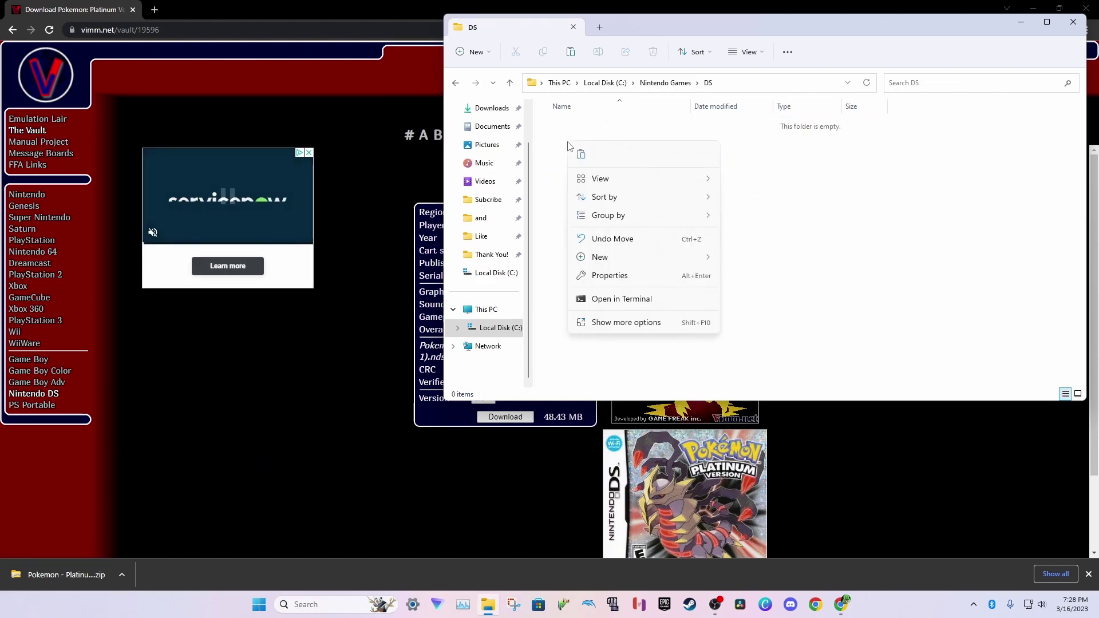
left_click(578, 155)
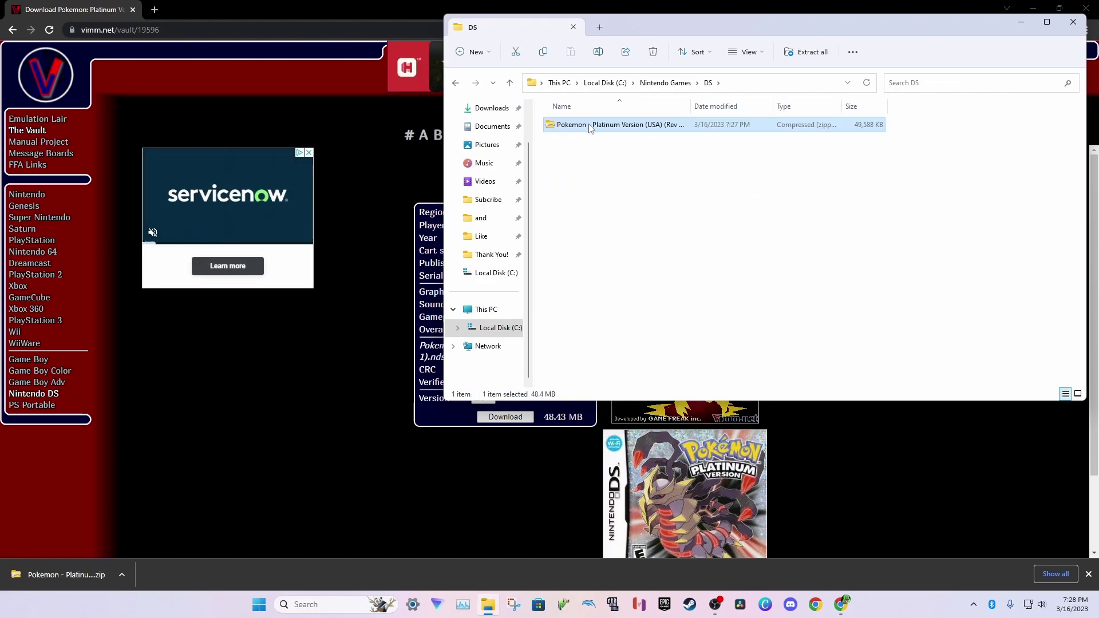
- Extract the Pokemon - Platinum Version zip and move the extracted NDS file directly into C:\Nintendo Games\DS
right_click(590, 128)
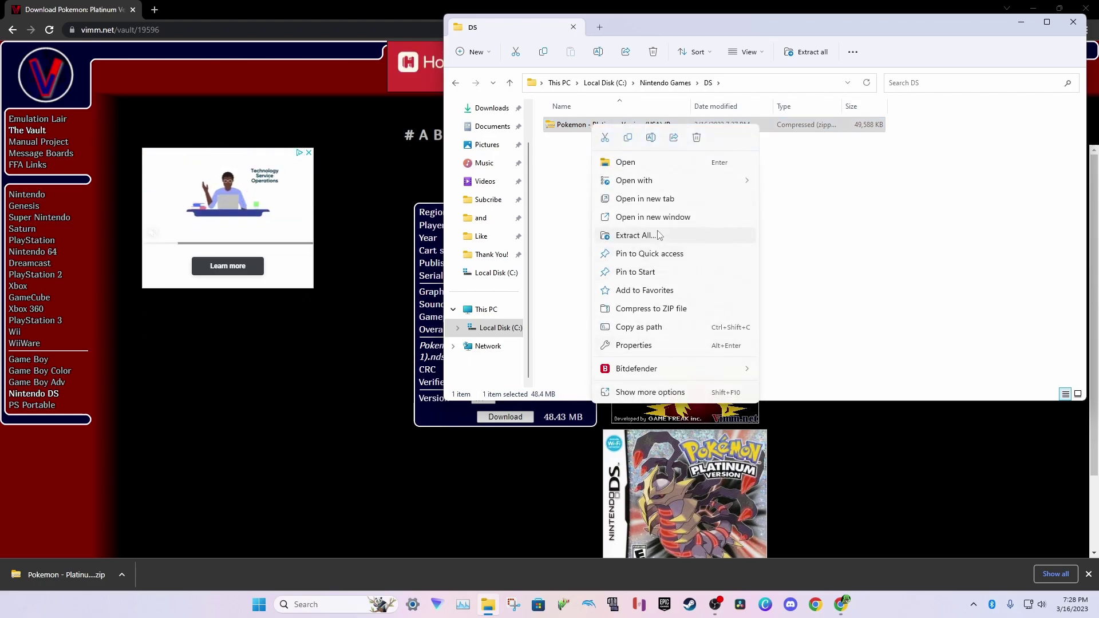
left_click(634, 235)
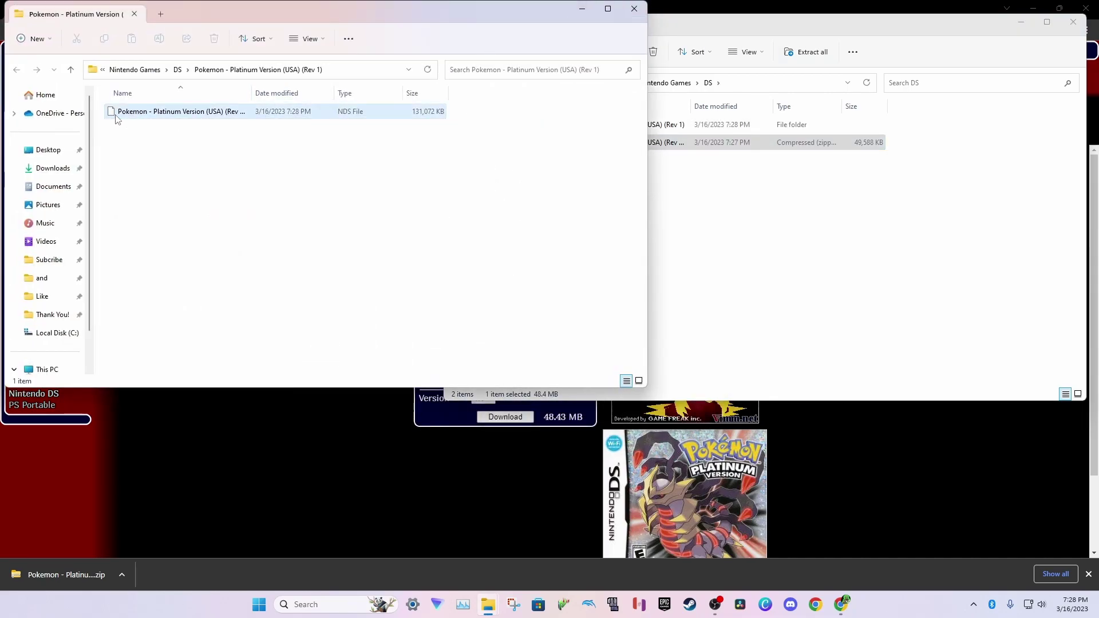
right_click(116, 115)
left_click(409, 112)
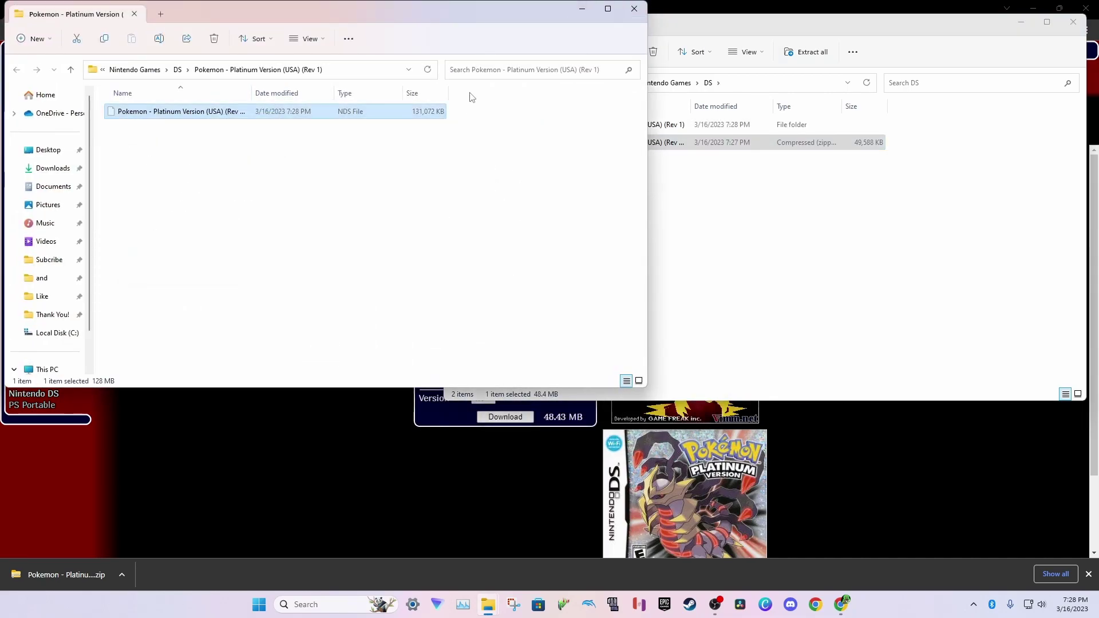
left_click(582, 9)
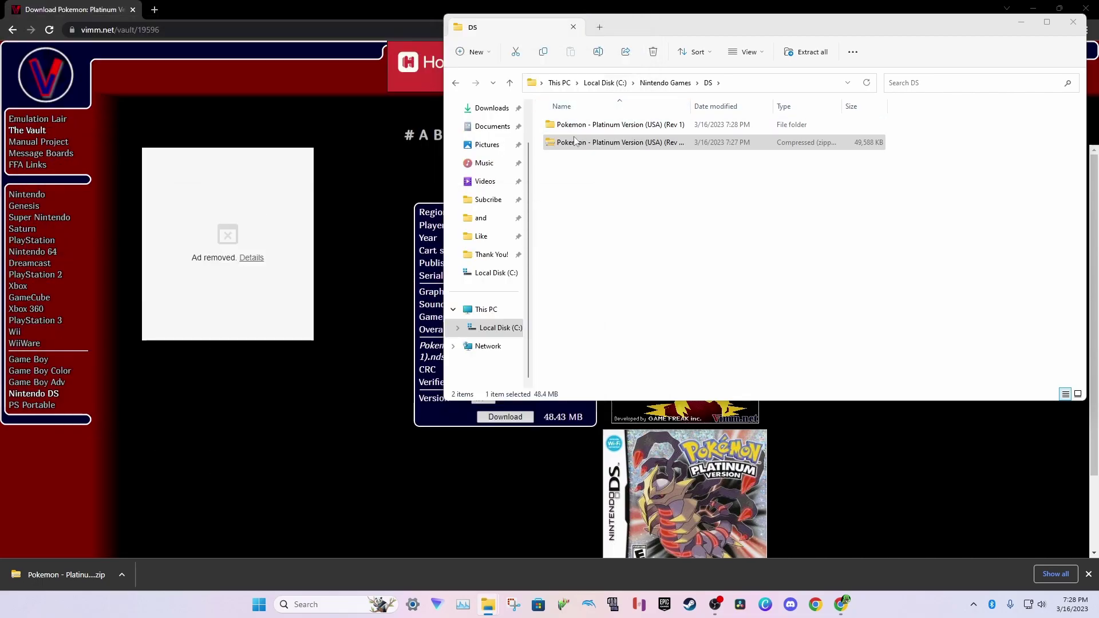
left_click(605, 83)
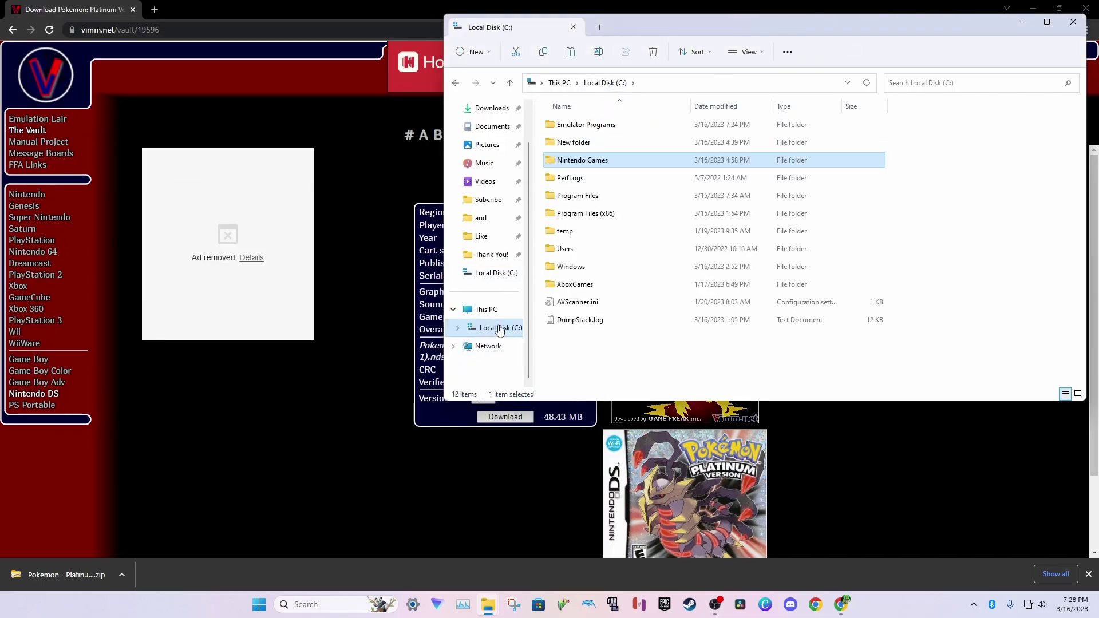
double_click(585, 161)
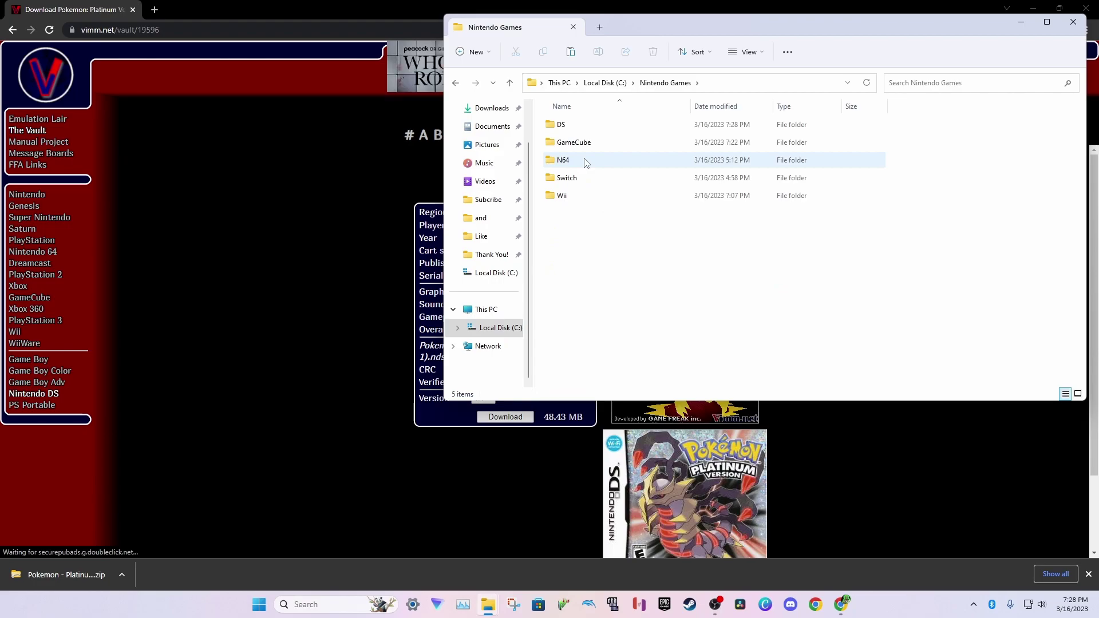
double_click(582, 125)
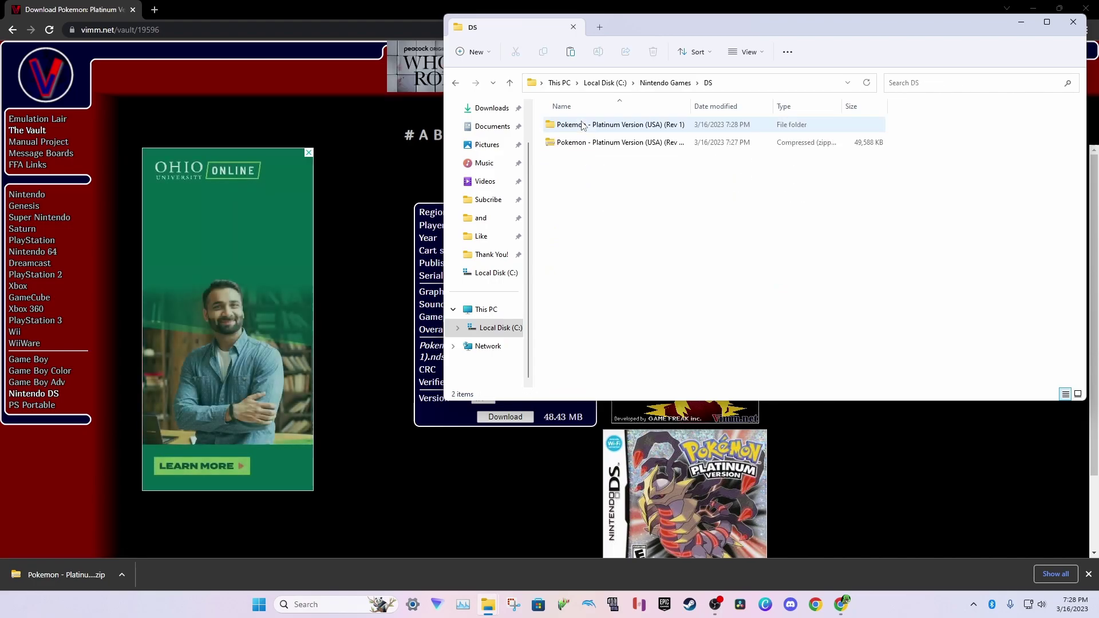
right_click(577, 174)
left_click(588, 188)
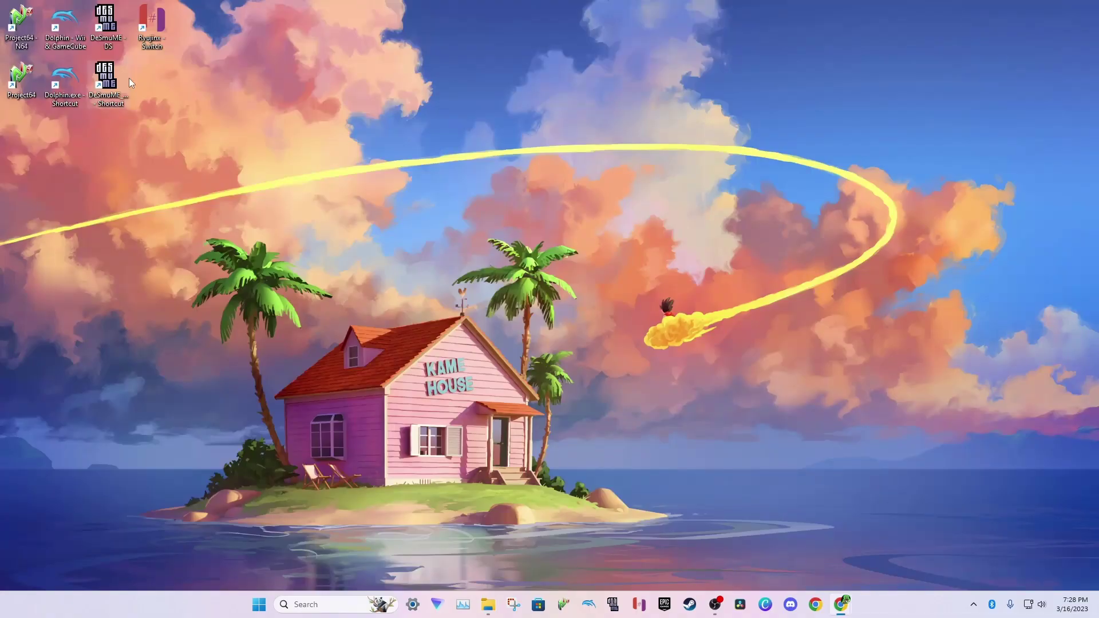
- Launch DeSmuME from its new desktop shortcut and open the Pokemon - Platinum Version ROM from C:\Nintendo Games\DS
double_click(113, 83)
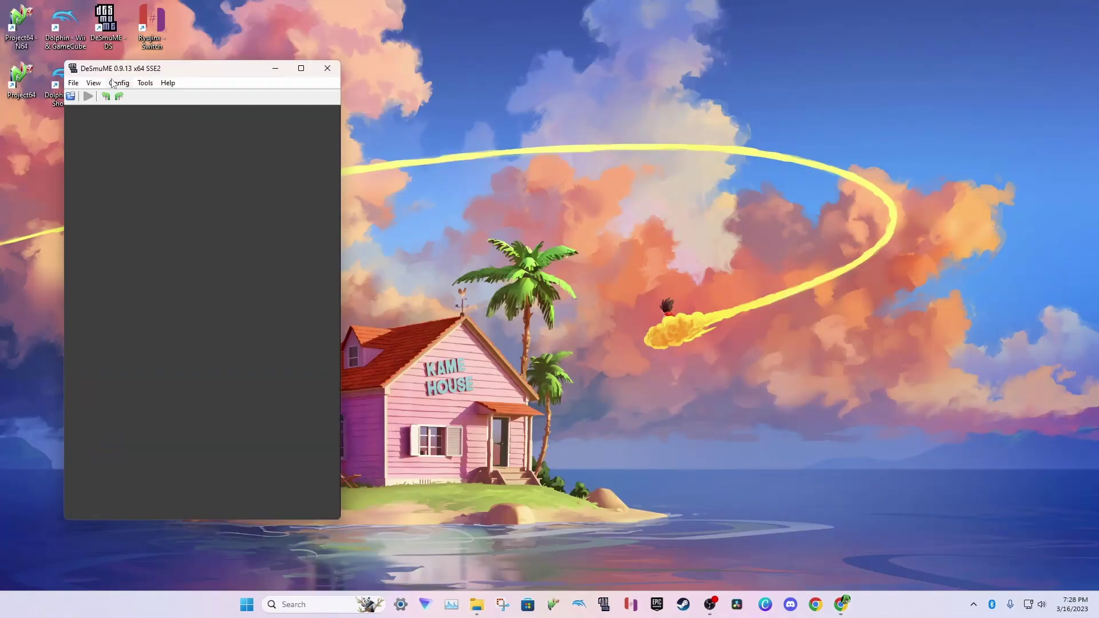
left_click(73, 83)
left_click(92, 96)
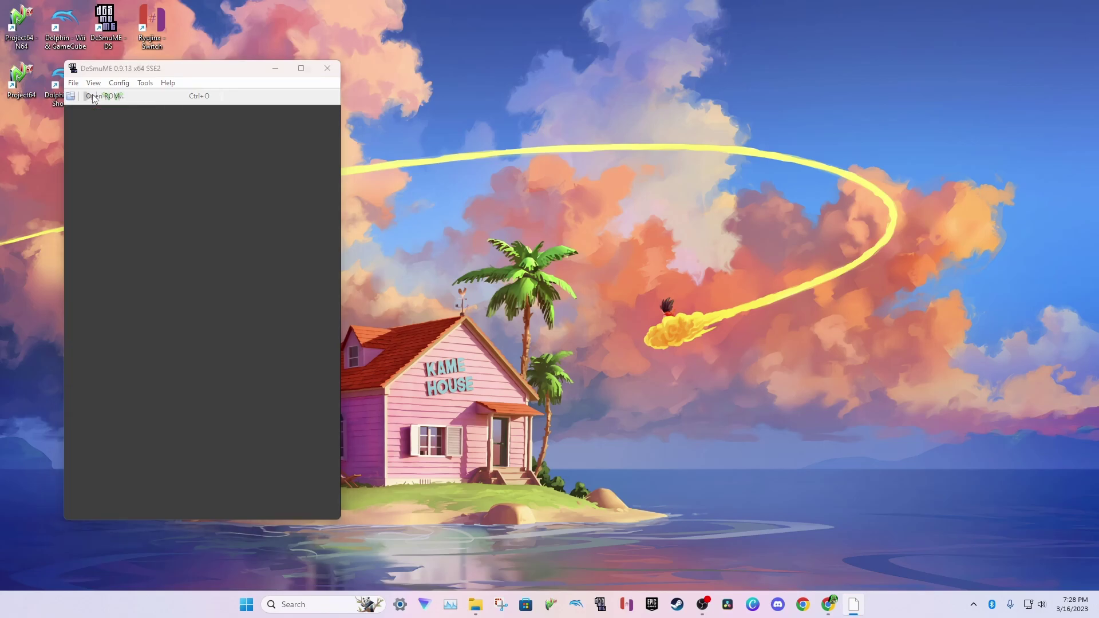
left_click(129, 348)
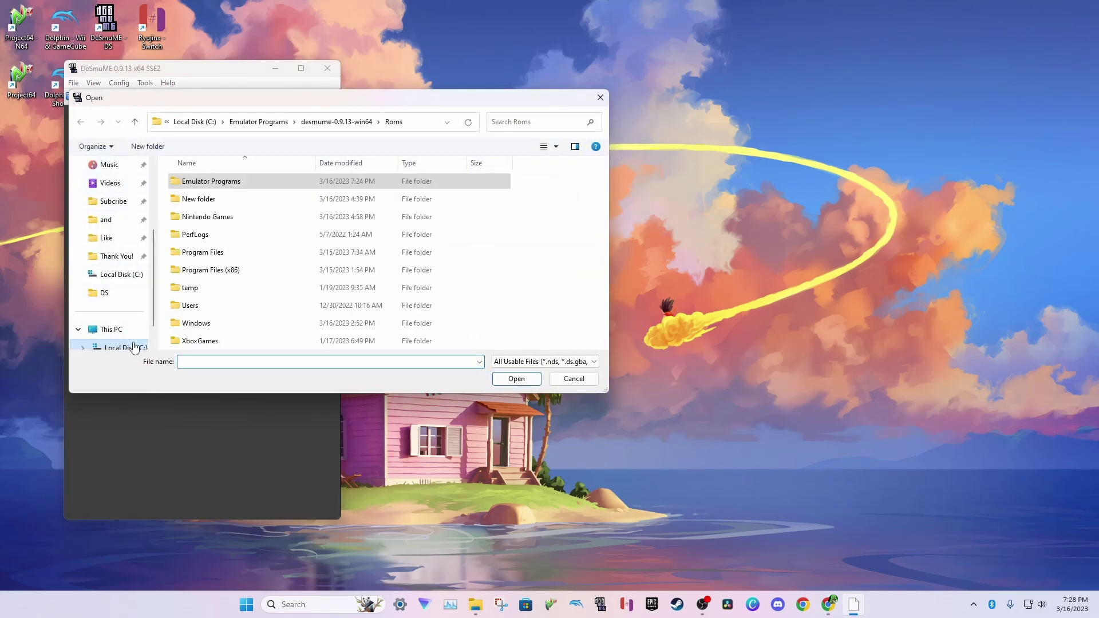
left_click(224, 218)
double_click(223, 218)
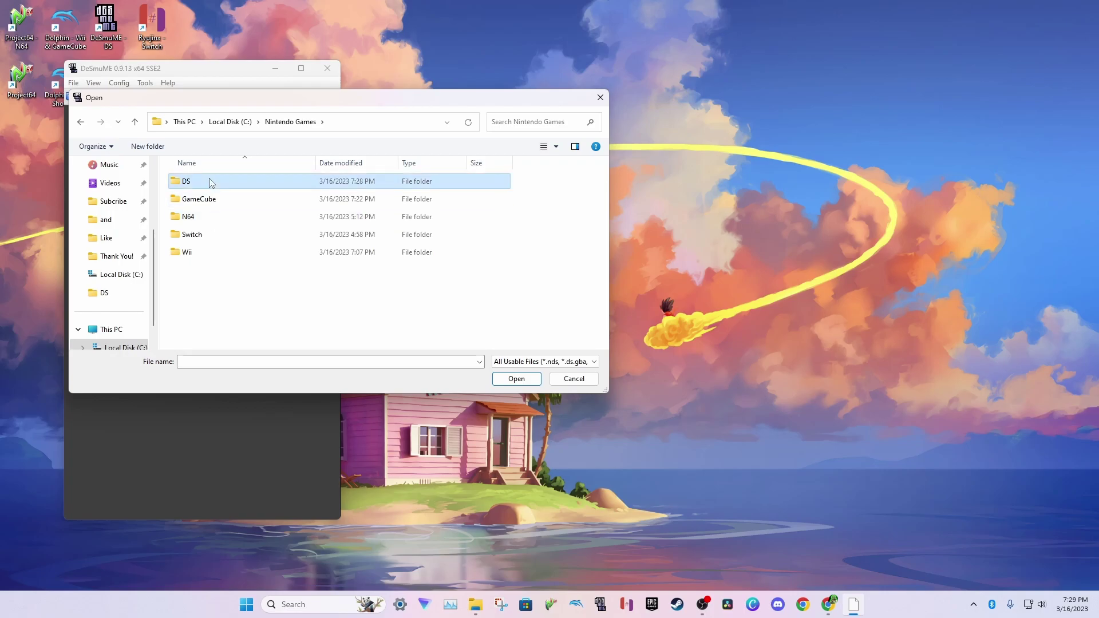
double_click(208, 181)
left_click(213, 204)
double_click(214, 204)
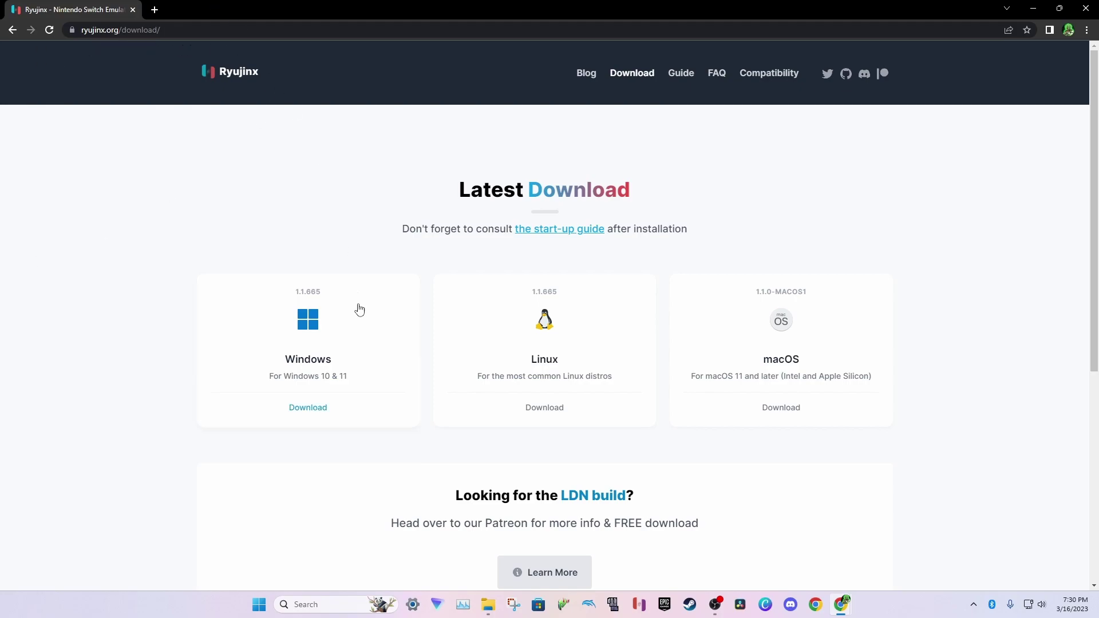
- Download the Windows build of Ryujinx 1.1.665 from ryujinx.org and show it in the Downloads folder
left_click(308, 407)
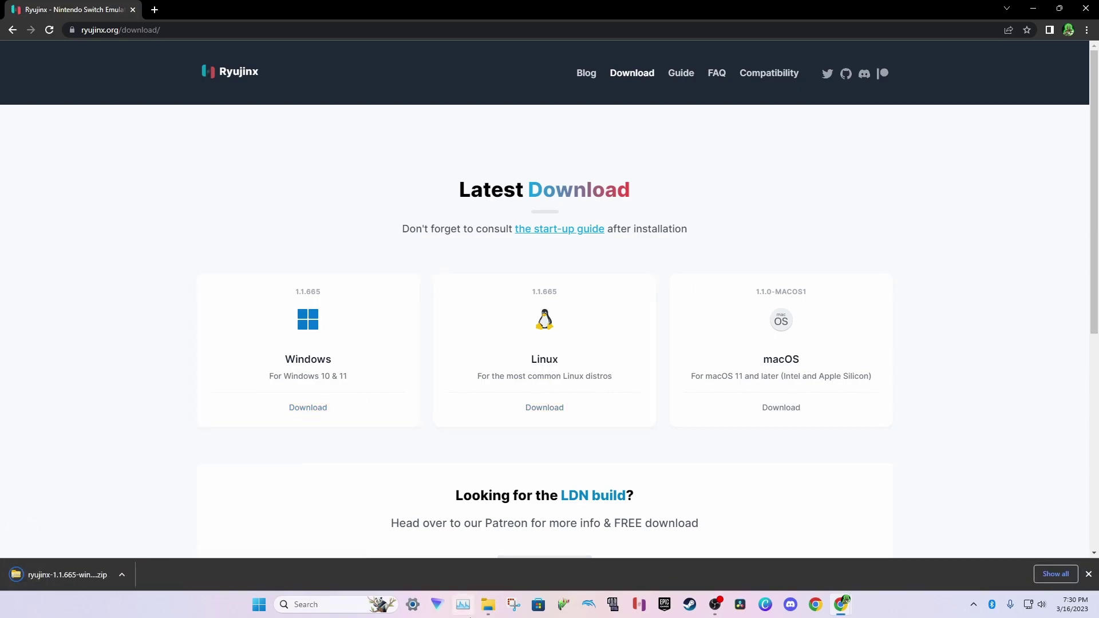
mouse_move(486, 612)
left_click(487, 550)
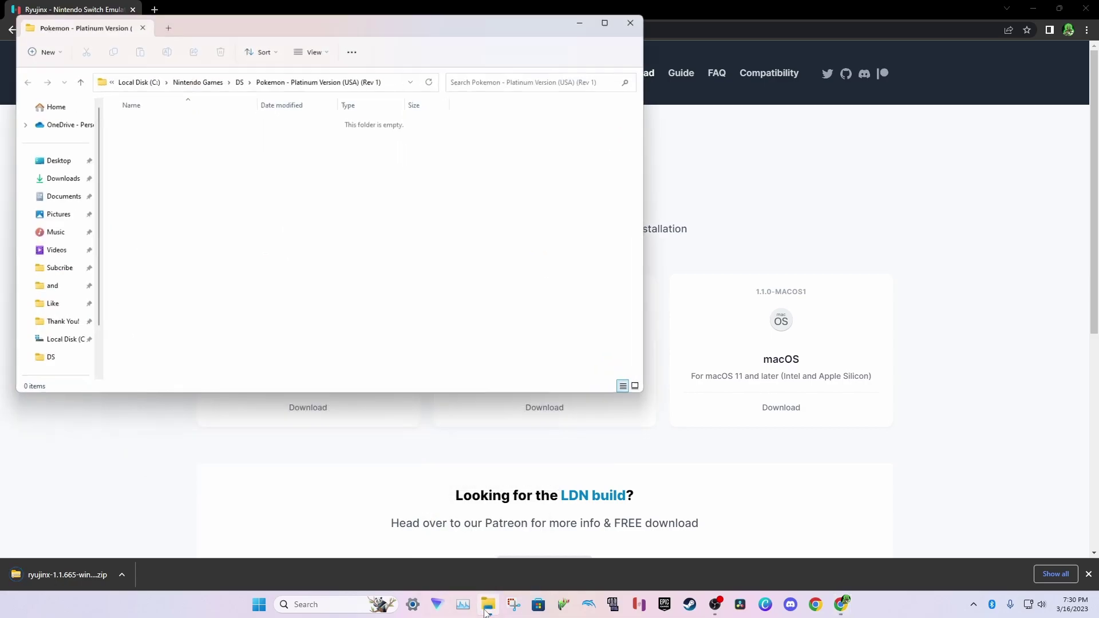
left_click(58, 170)
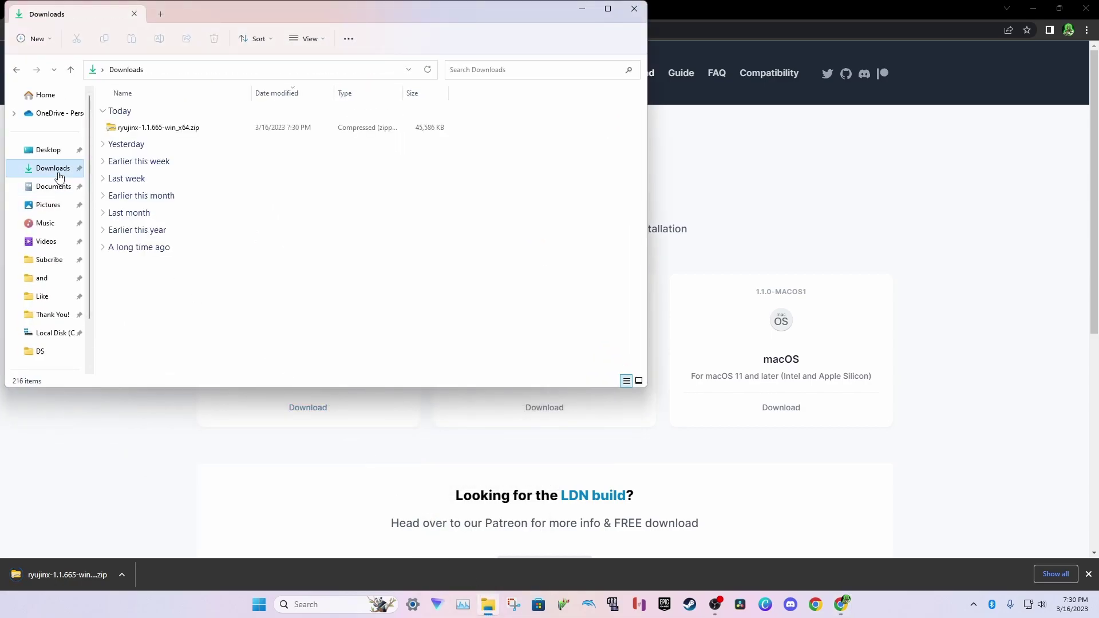
- Move ryujinx-1.1.665-win_x64.zip from Downloads into C:\Emulator Programs
right_click(131, 129)
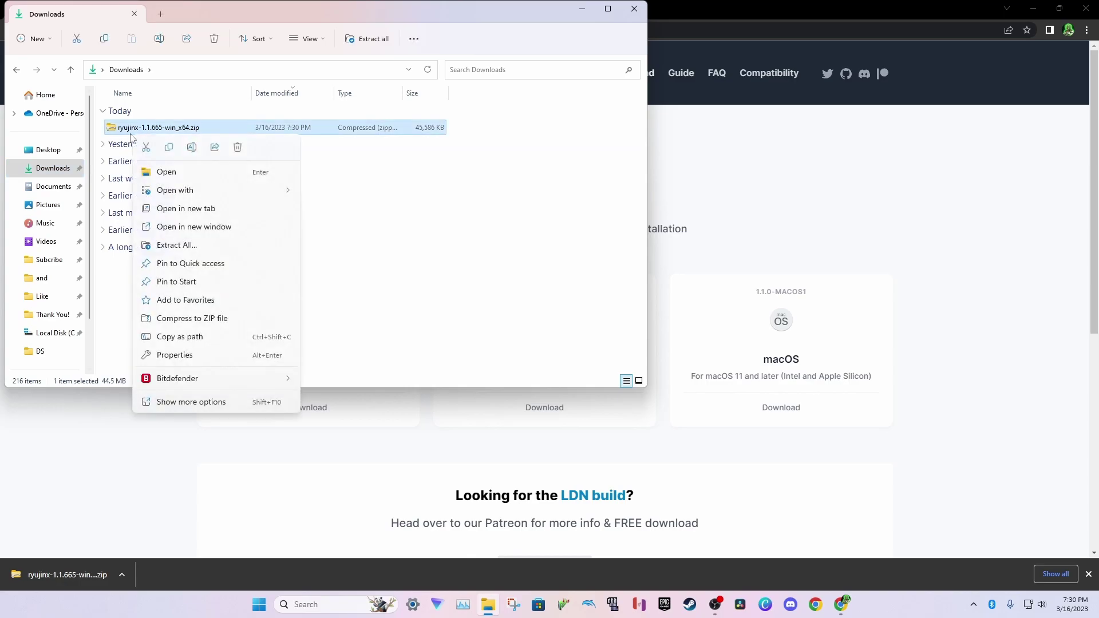
left_click(131, 143)
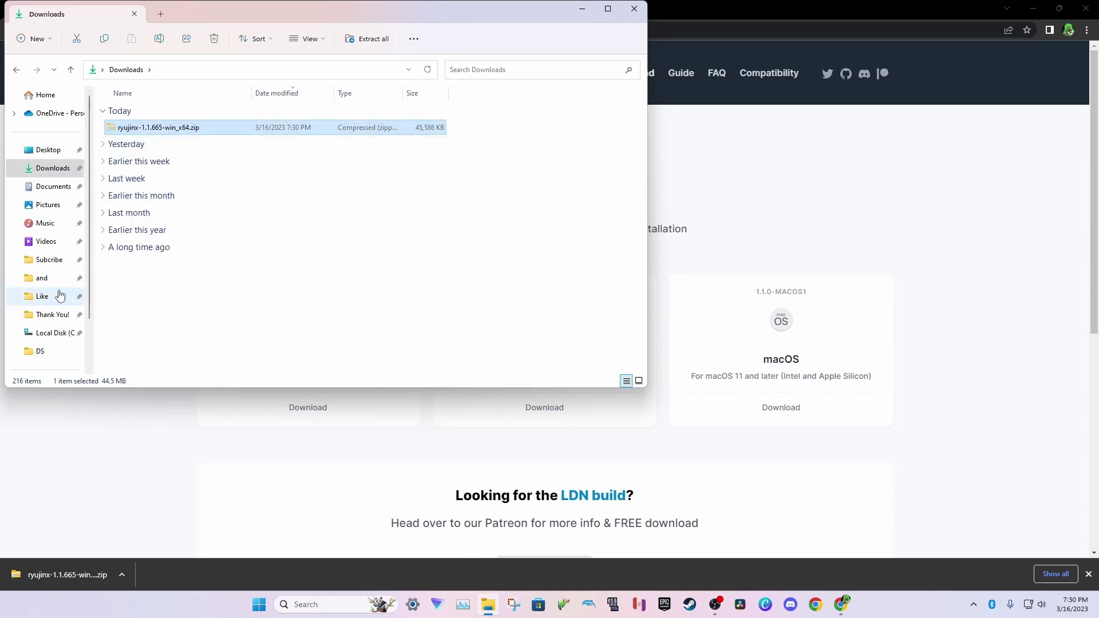
left_click(54, 336)
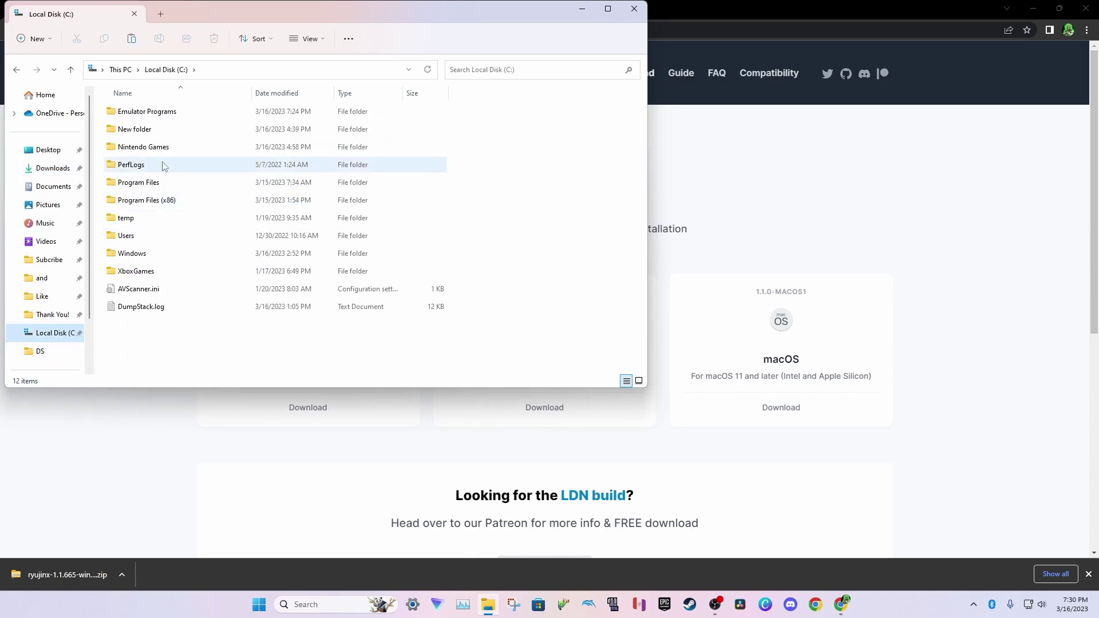
double_click(176, 115)
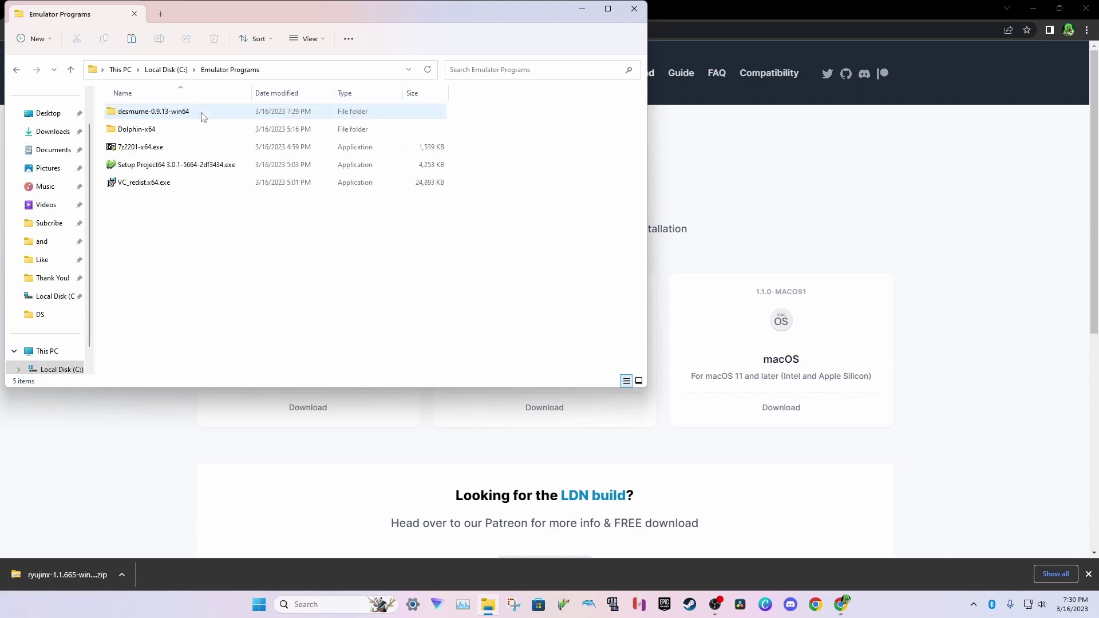
right_click(169, 236)
left_click(185, 246)
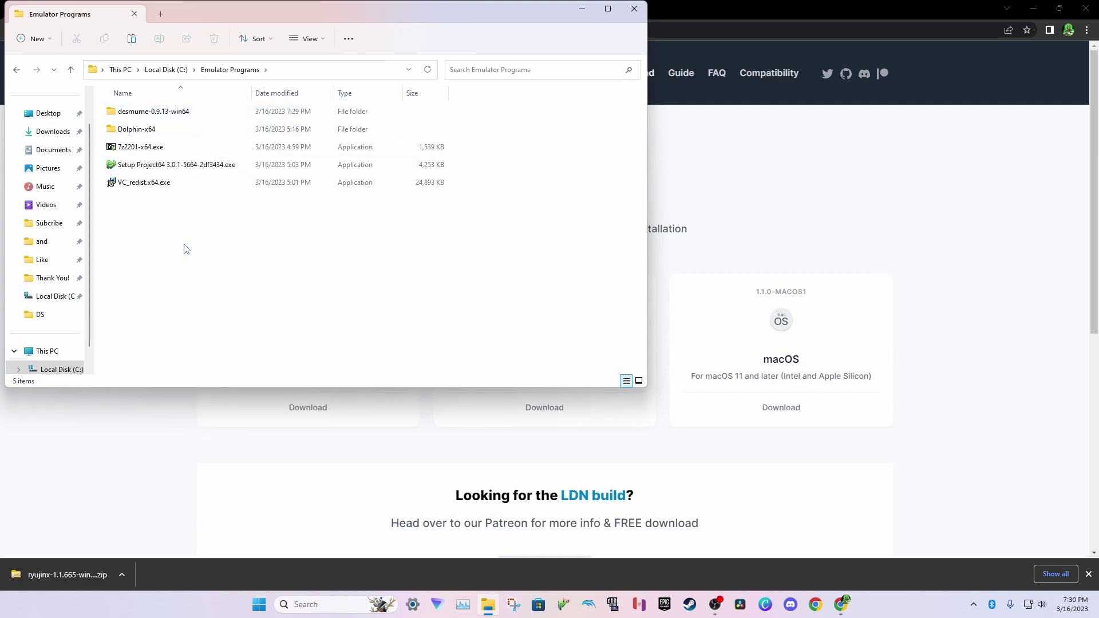
- Extract ryujinx-1.1.665-win_x64.zip to its own folder in Emulator Programs and close the window showing the extracted files
right_click(208, 204)
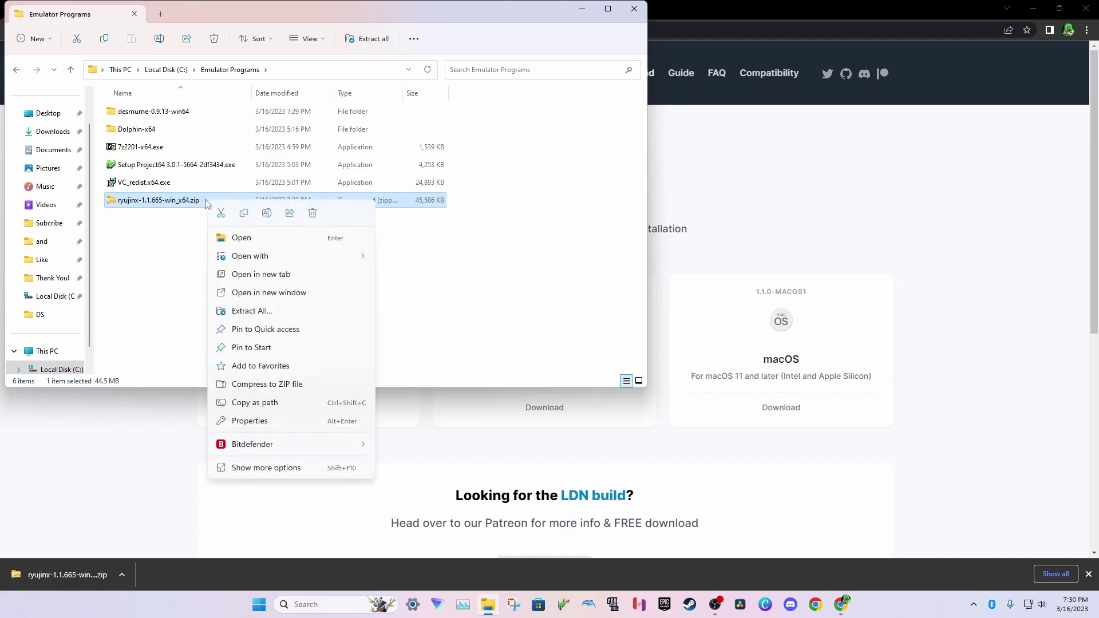
left_click(252, 311)
left_click(664, 413)
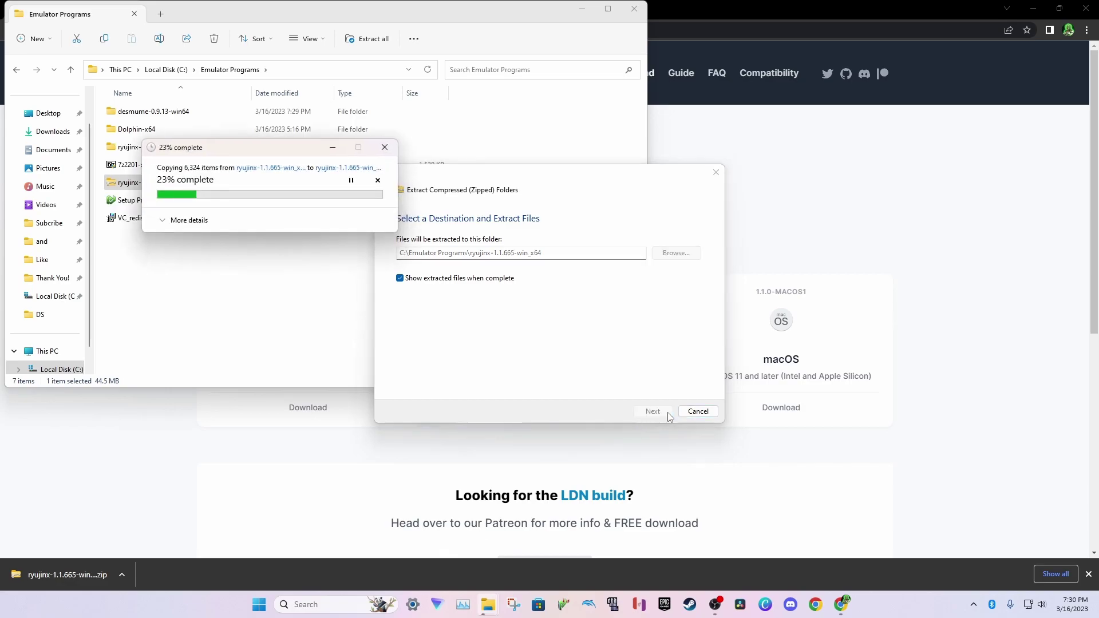
left_click(1072, 22)
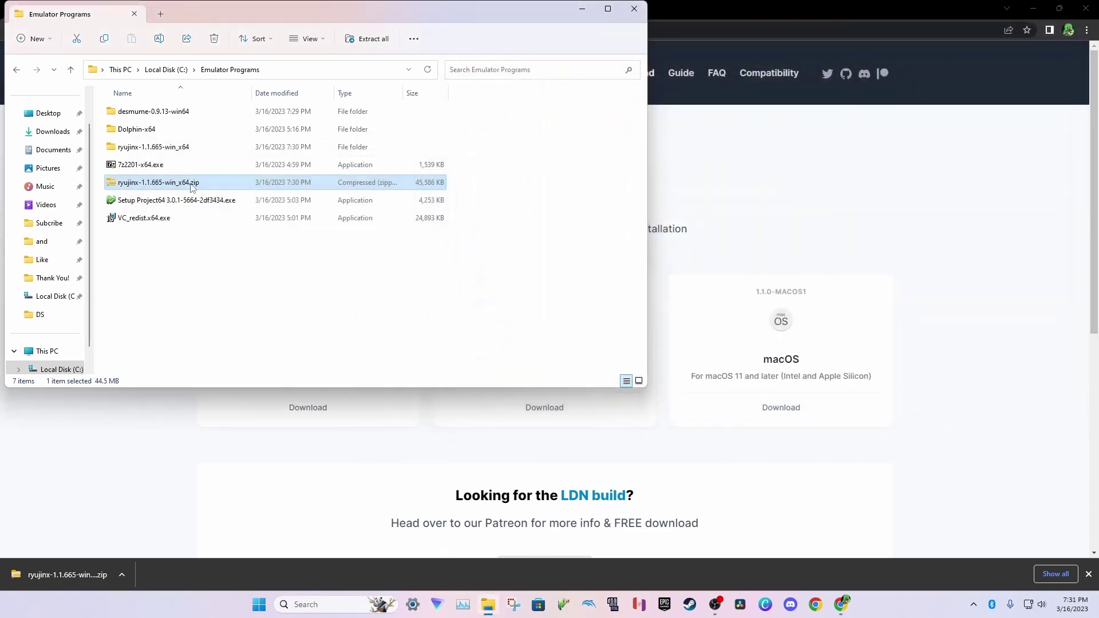
- Delete ryujinx-1.1.665-win_x64.zip from the Emulator Programs folder
left_click(193, 182)
left_click(246, 178)
key("Delete")
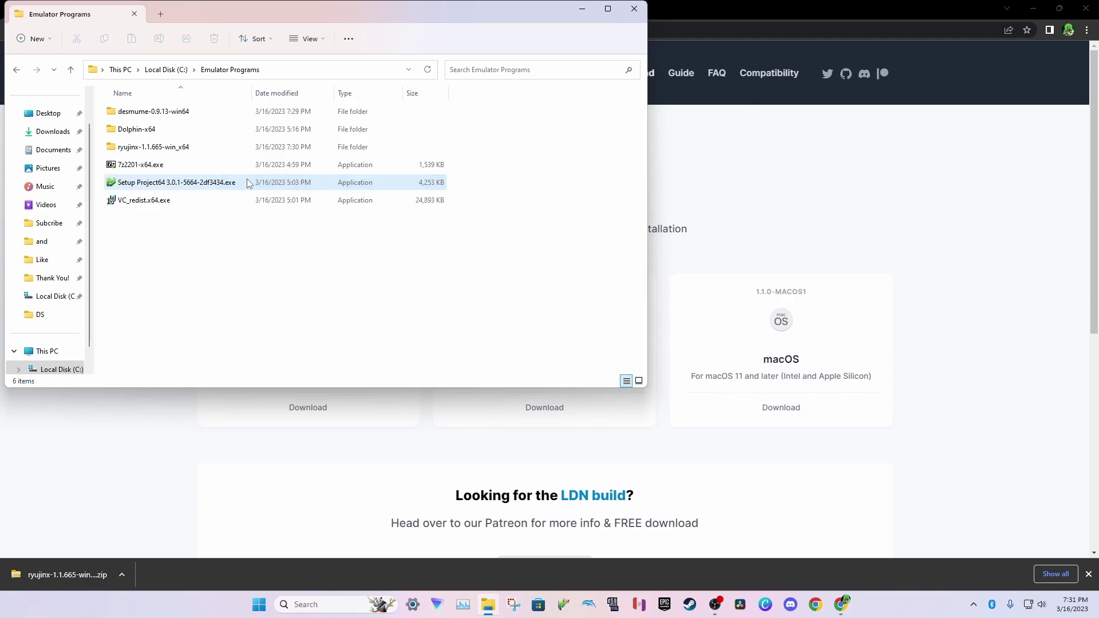
- Create a shortcut to Ryujinx.exe in the publish folder of ryujinx-1.1.665-win_x64 and move it to the desktop
left_click(205, 152)
double_click(205, 150)
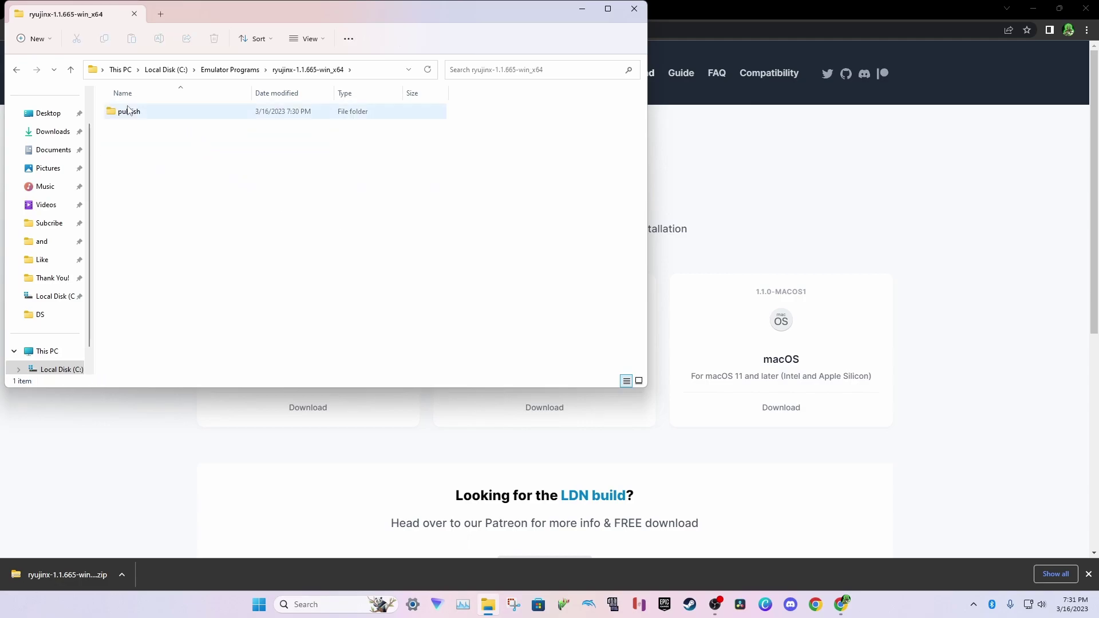
double_click(220, 113)
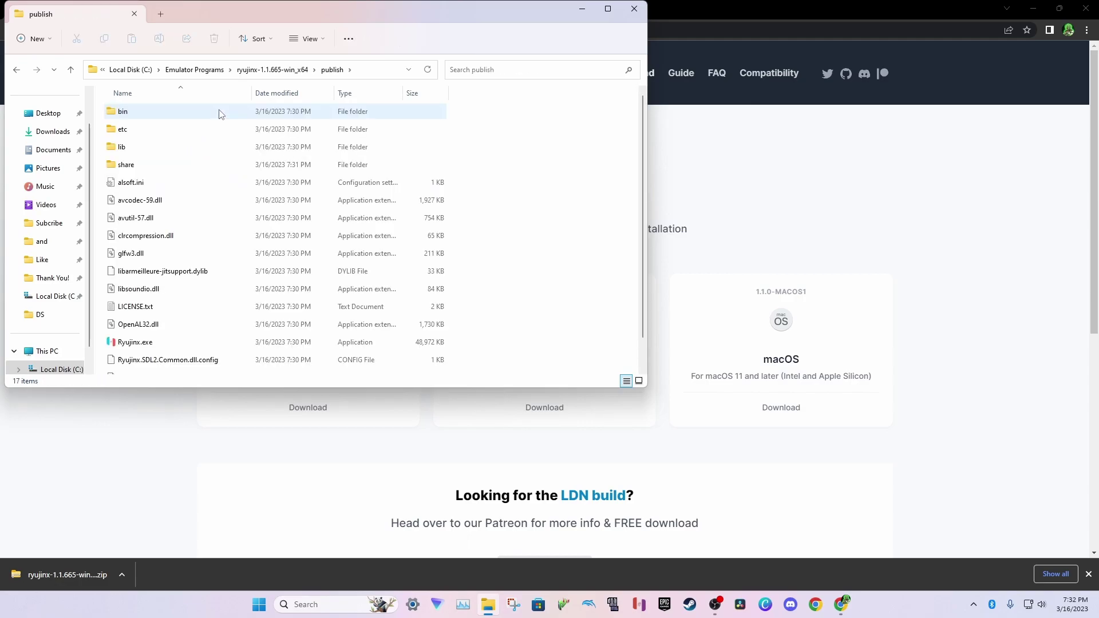
left_click(193, 344)
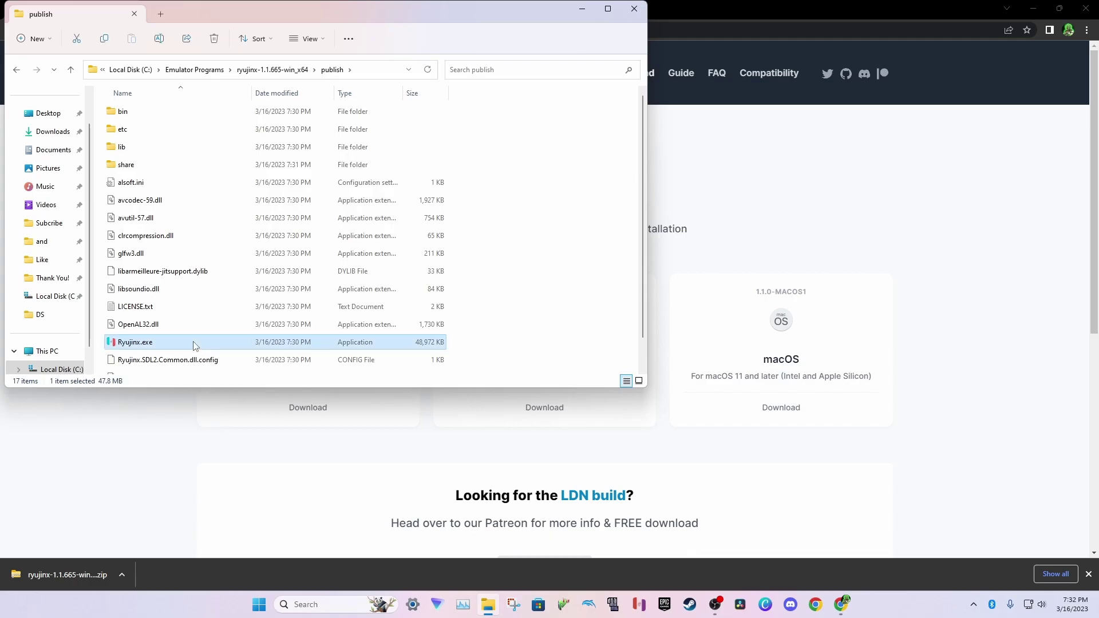
right_click(193, 346)
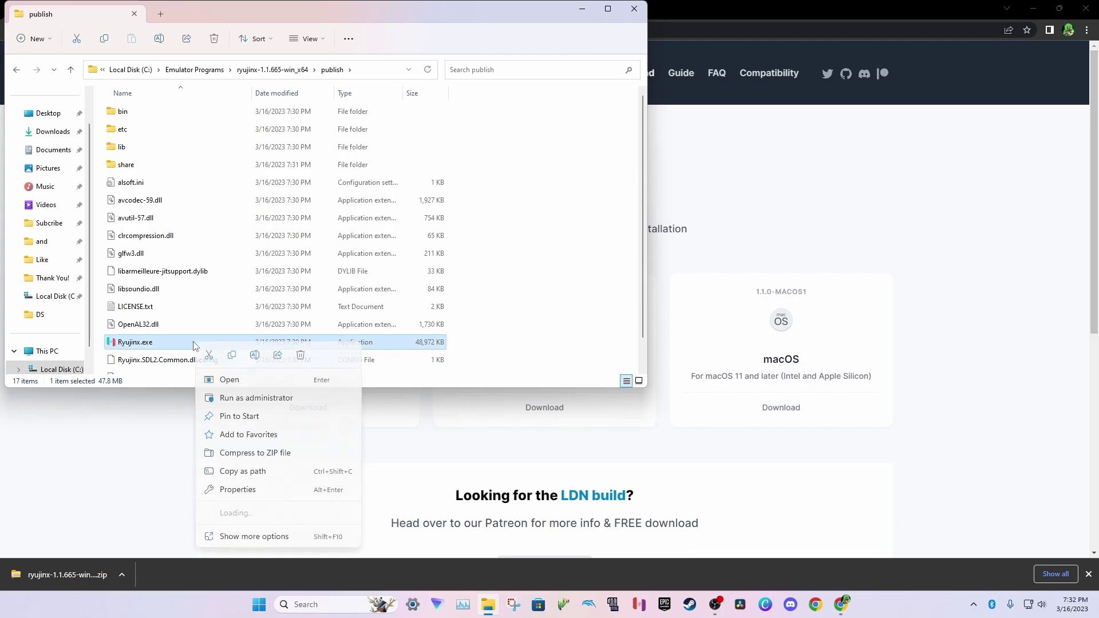
left_click(269, 537)
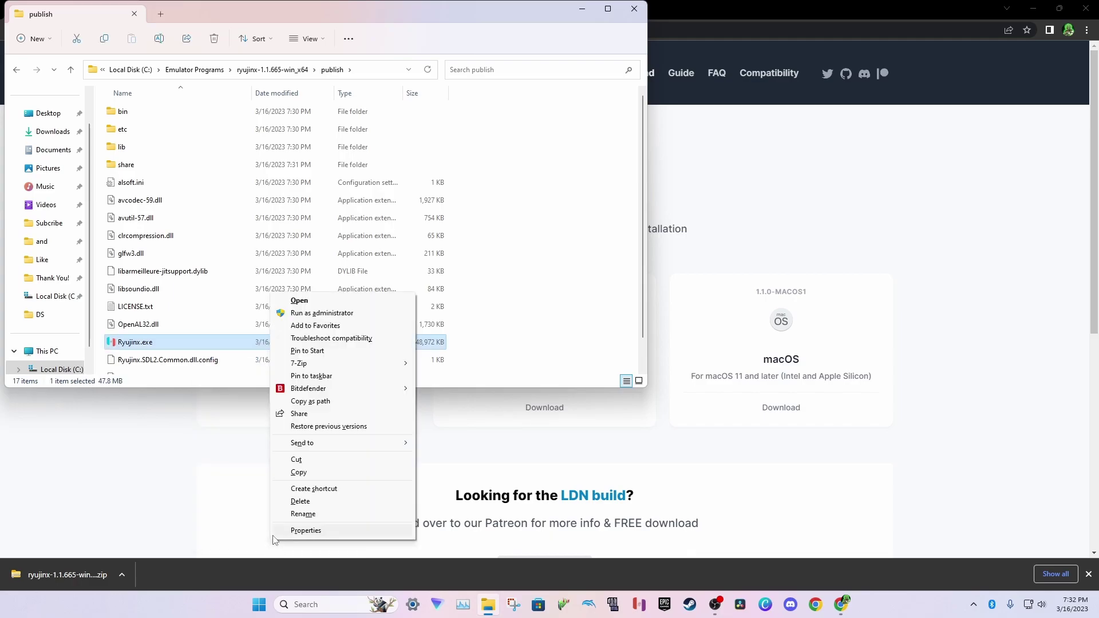
left_click(314, 488)
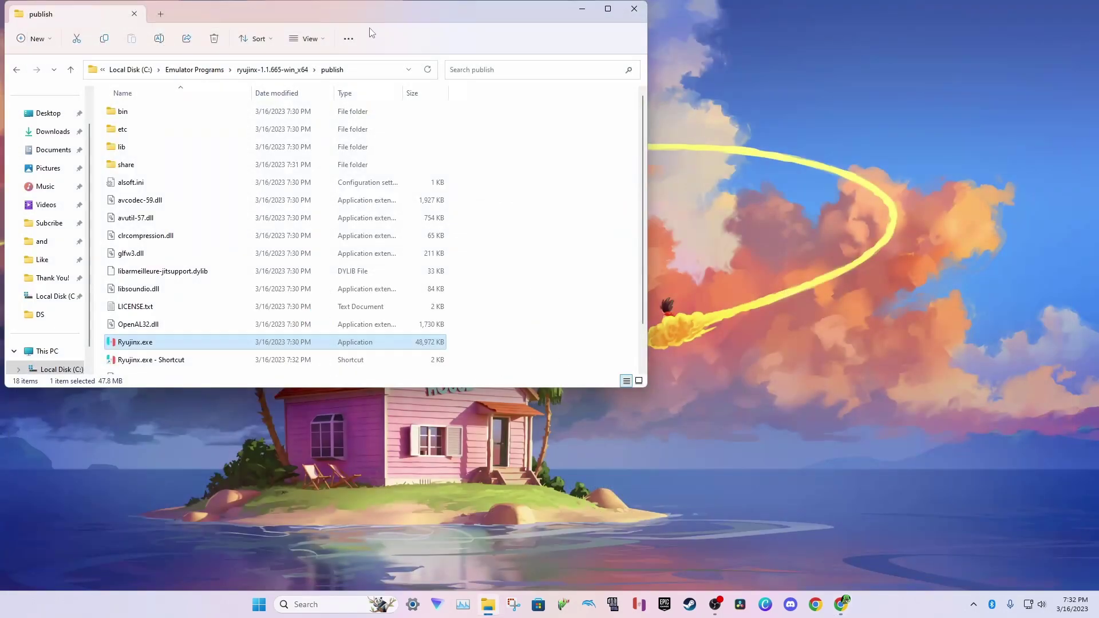
left_click_drag(370, 10, 771, 81)
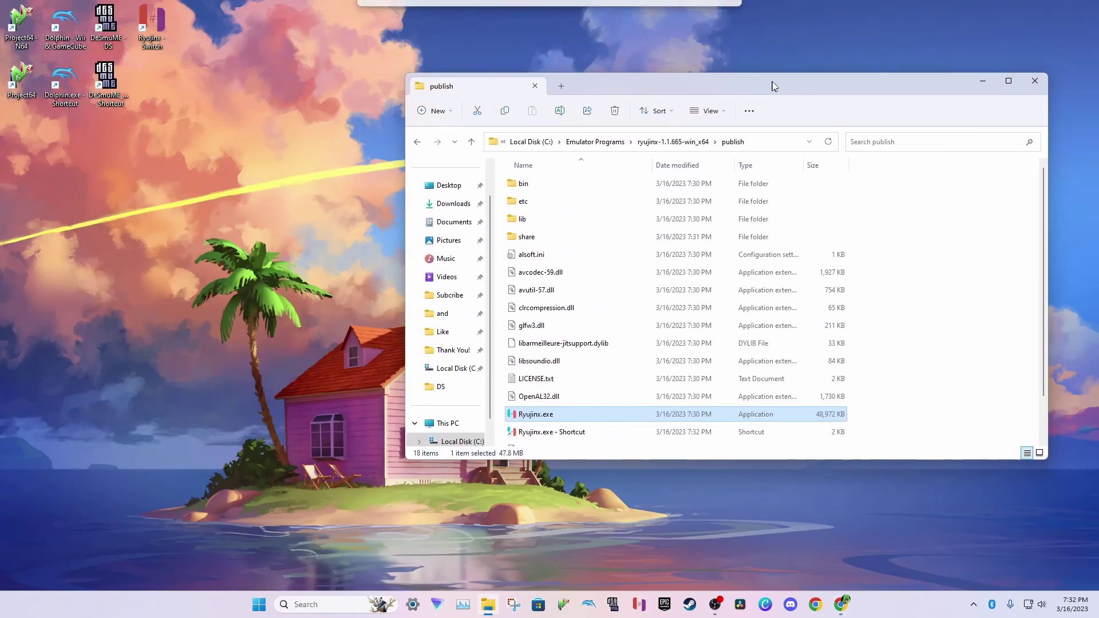
left_click_drag(514, 433, 154, 82)
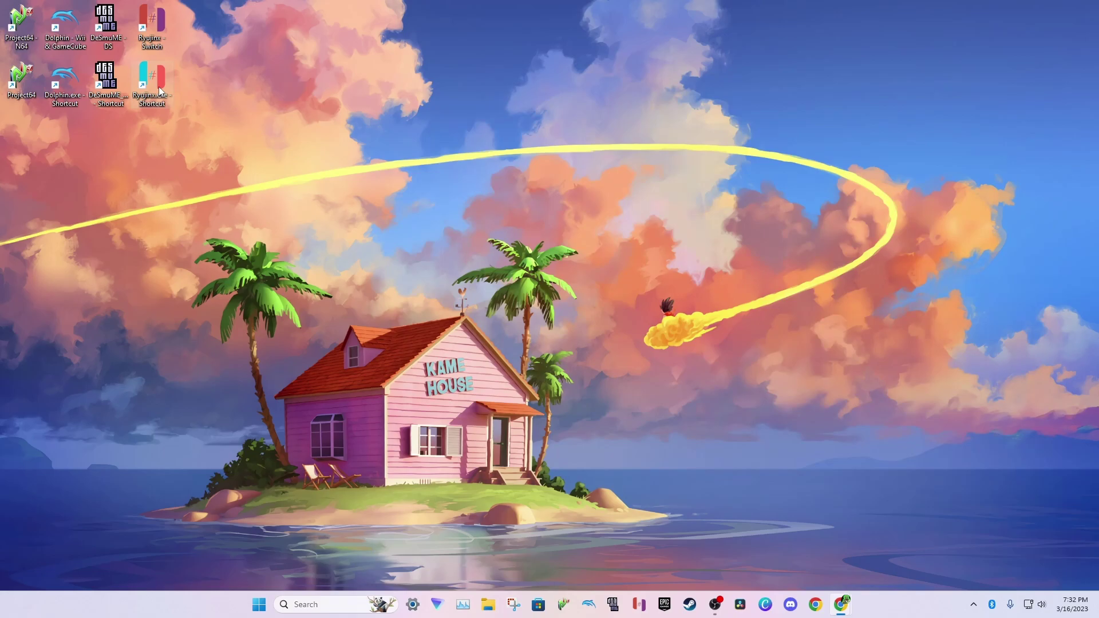
- Launch Ryujinx from its new desktop shortcut and allow it to run despite the SmartScreen block
double_click(159, 87)
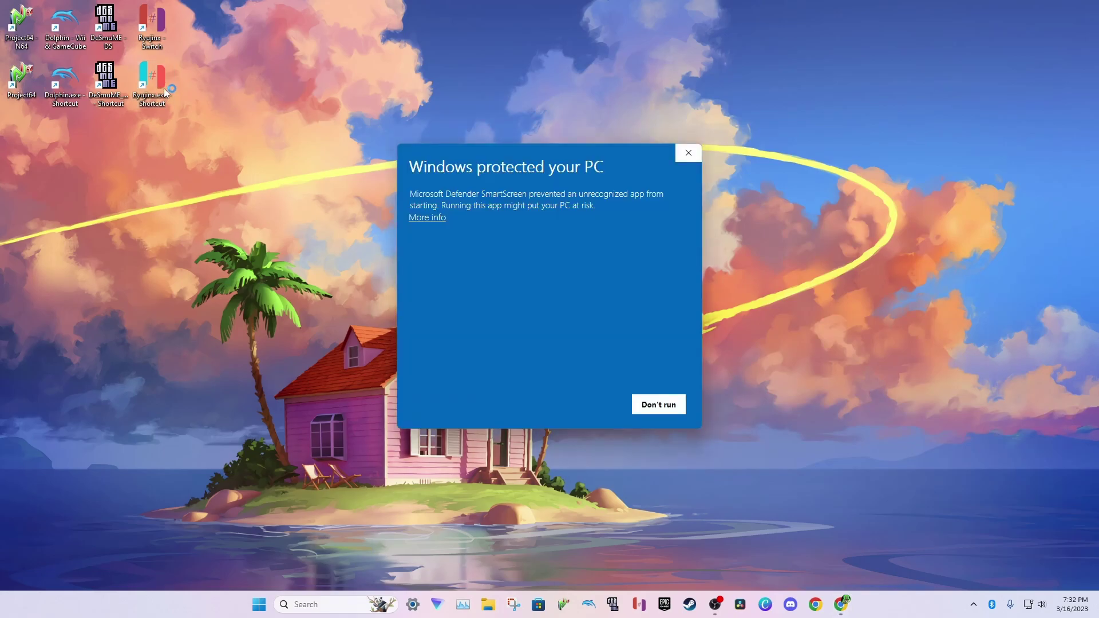
left_click(426, 218)
left_click(615, 411)
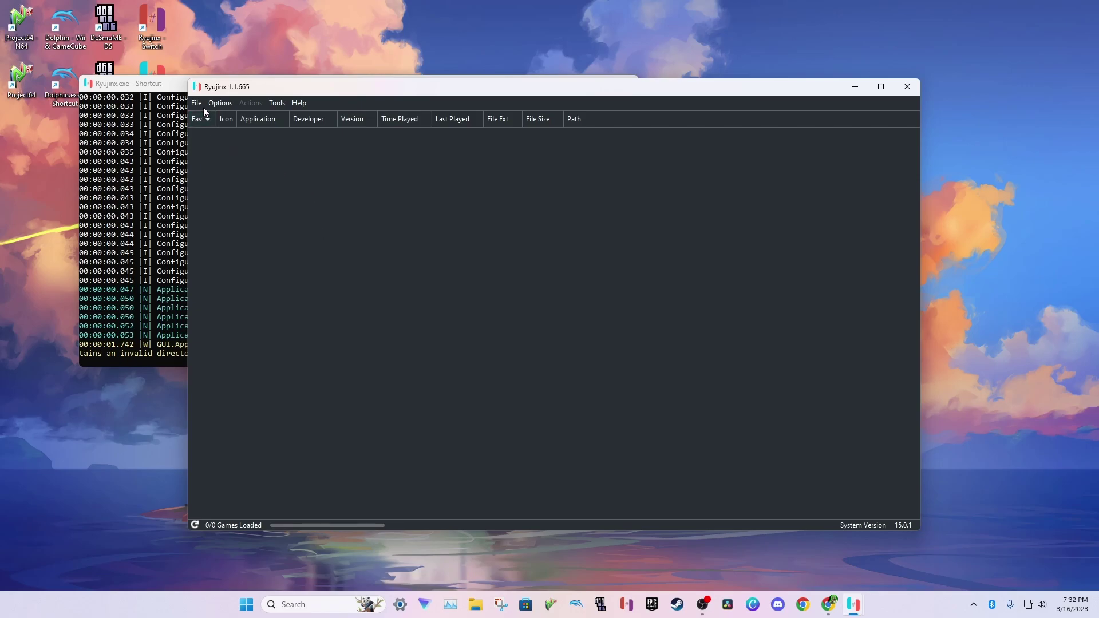
- Add C:\Nintendo Games\Switch to the game directories in the Ryujinx settings
left_click(220, 104)
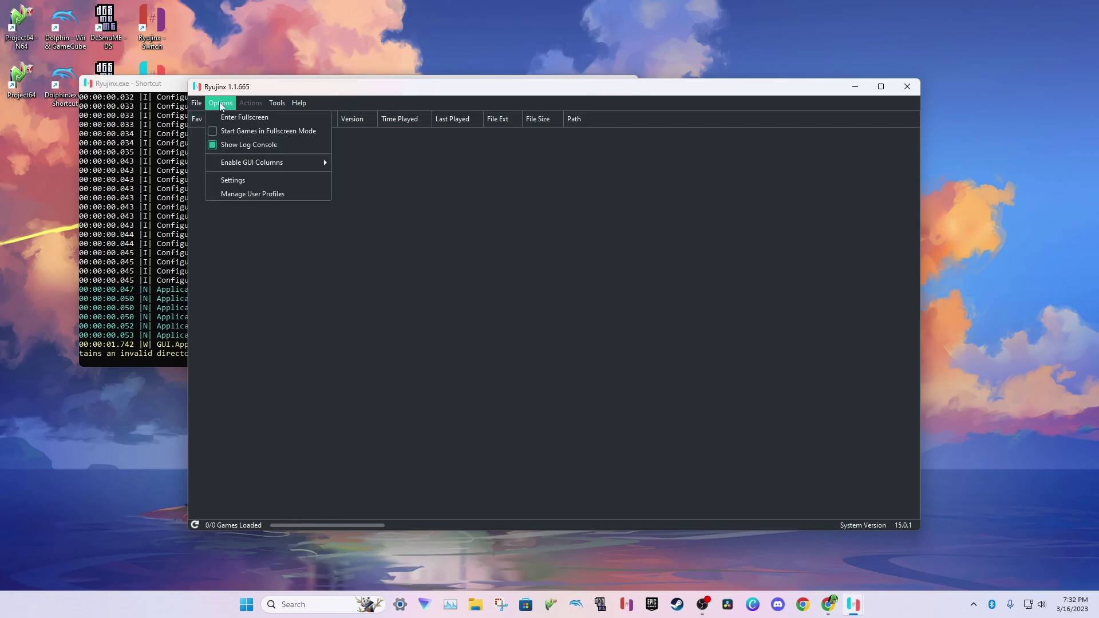
left_click(244, 180)
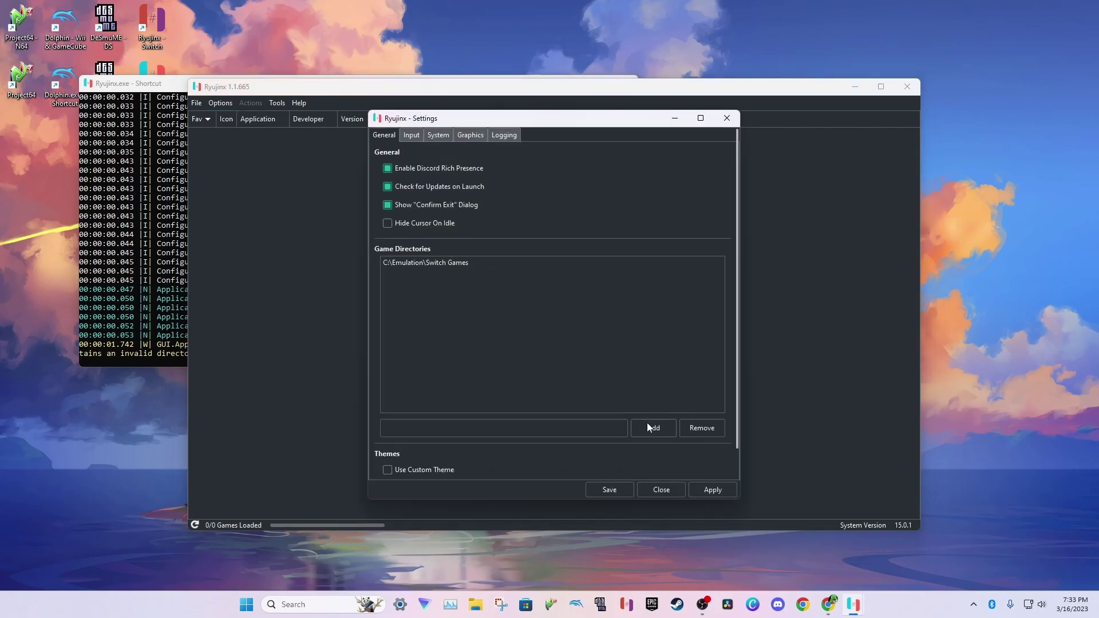
left_click(652, 430)
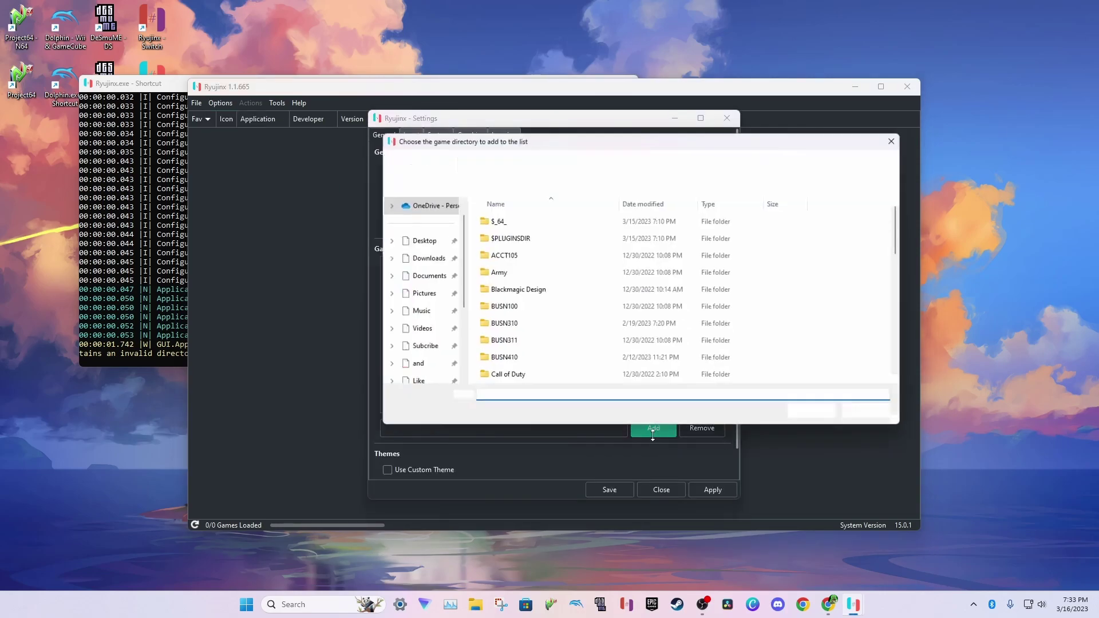
scroll(423, 339, "down", 2)
left_click(423, 349)
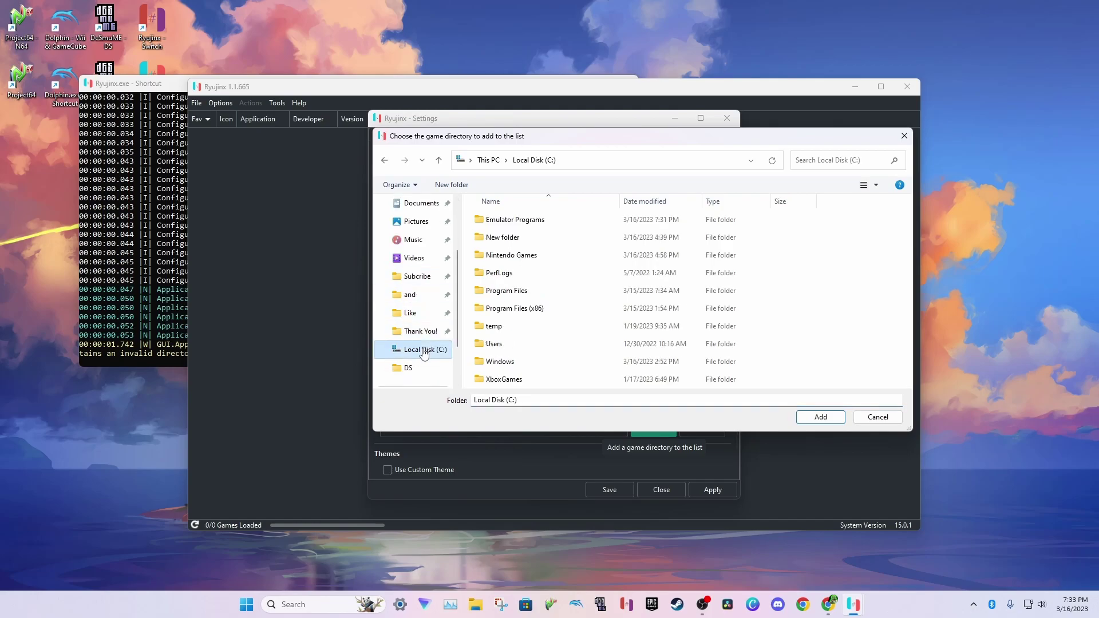
double_click(511, 255)
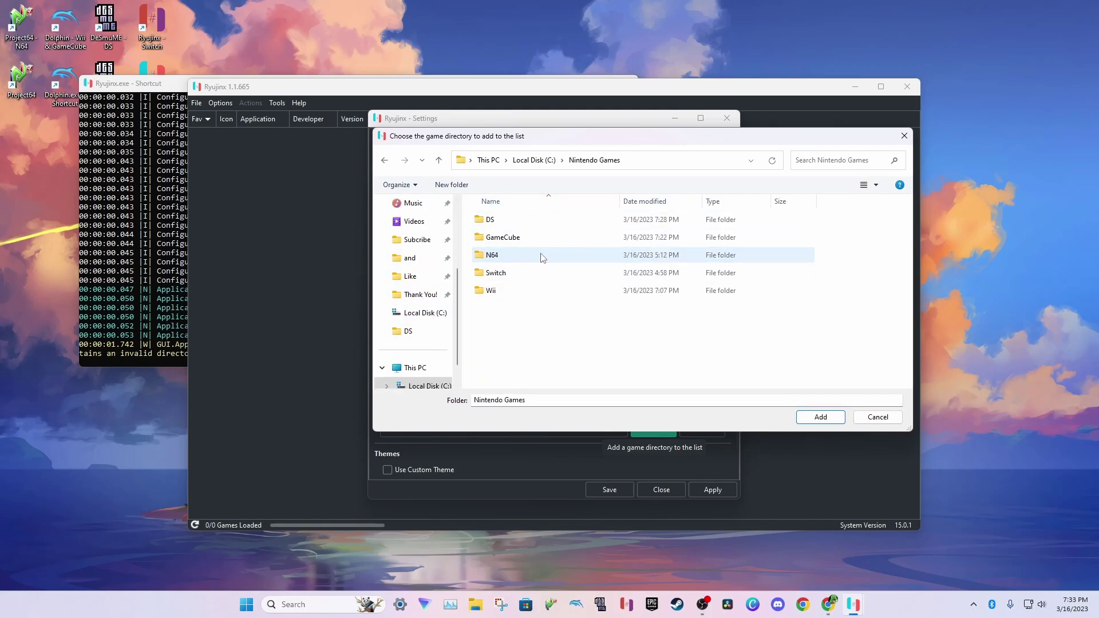
double_click(538, 273)
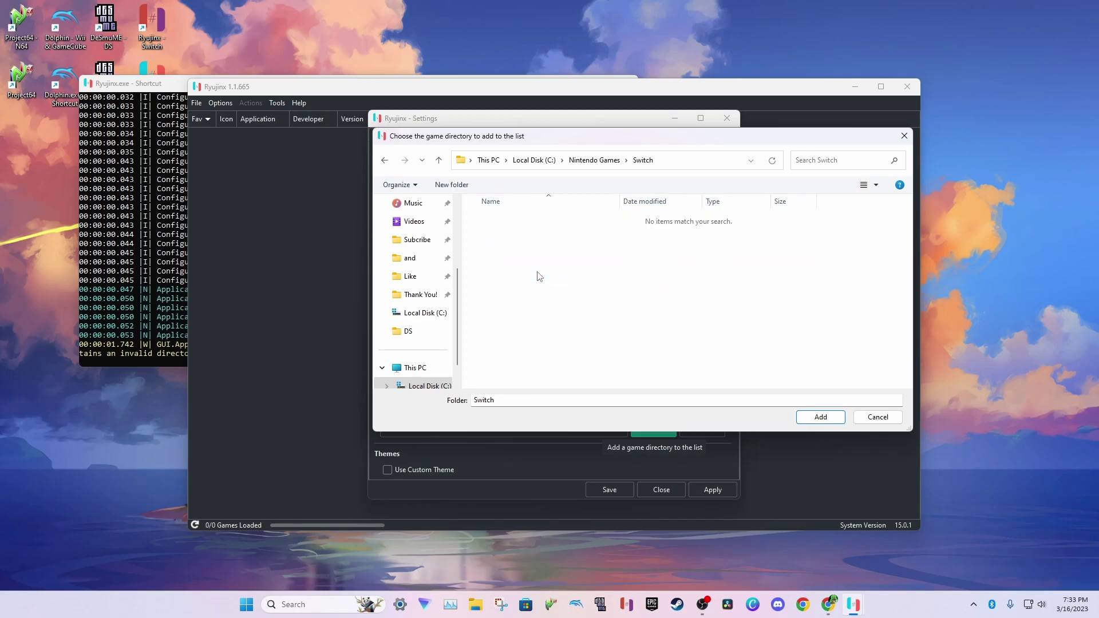
left_click(823, 416)
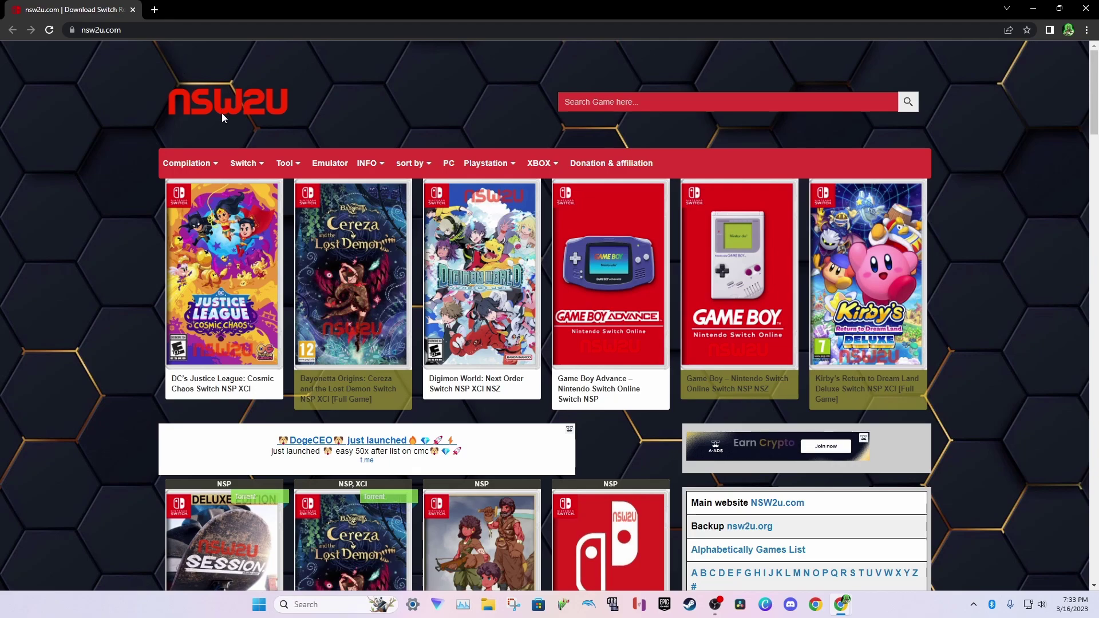
- In Chrome, open the Switch NSP category on nsw2u.com, closing the pop-up ad tab
left_click(252, 163)
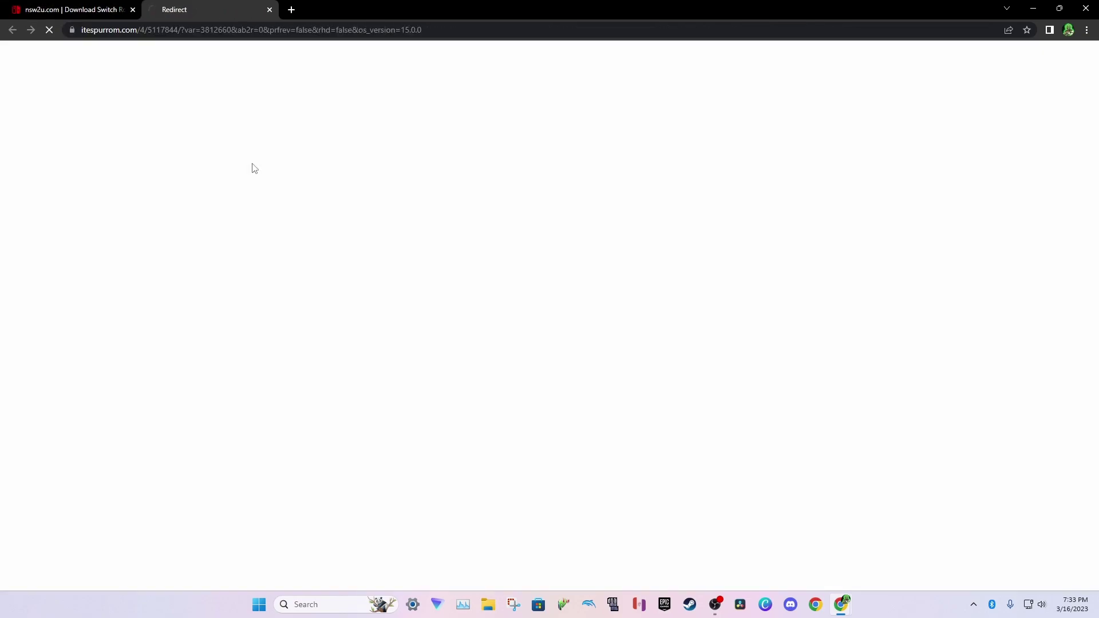
left_click(271, 10)
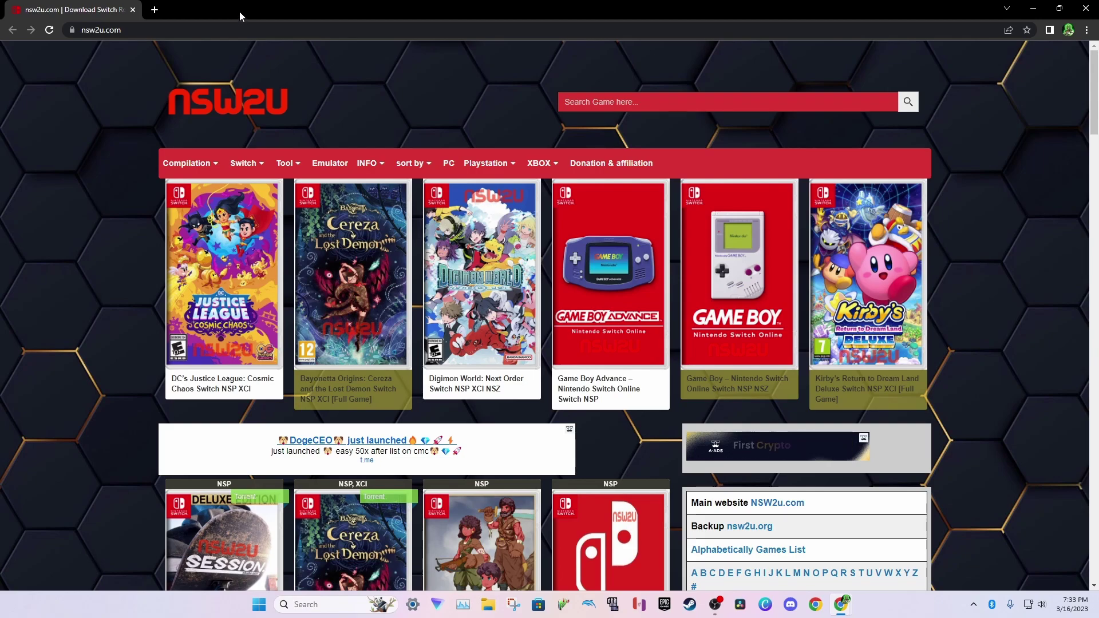
mouse_move(255, 169)
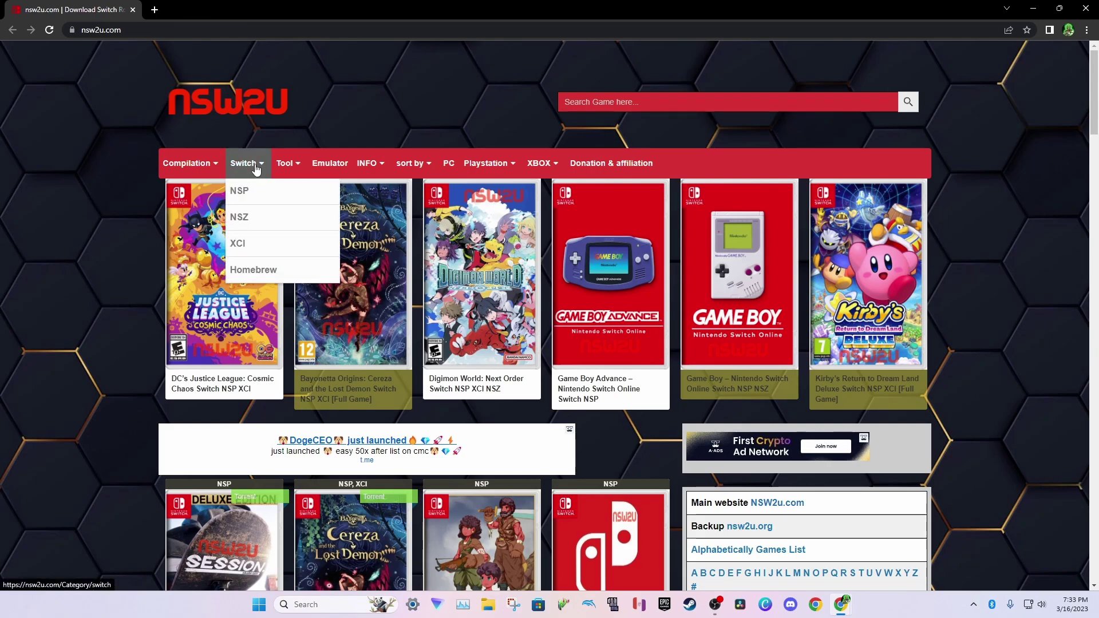
left_click(248, 198)
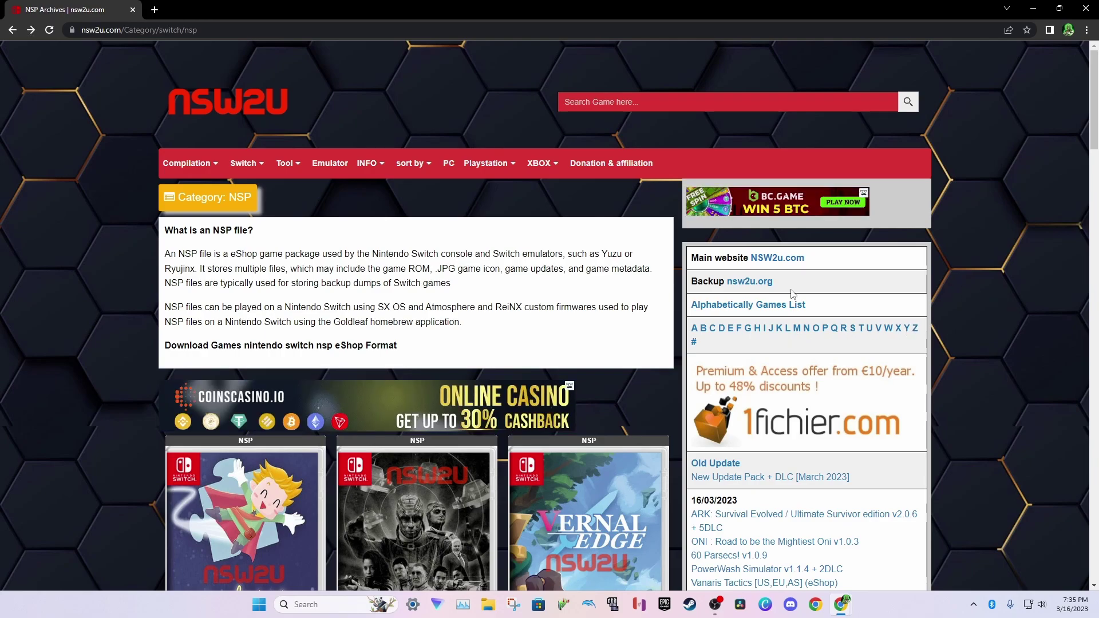
- Open the alphabetical Switch games list at letter S, closing the pop-up ad tab
scroll(939, 327, "down", 4)
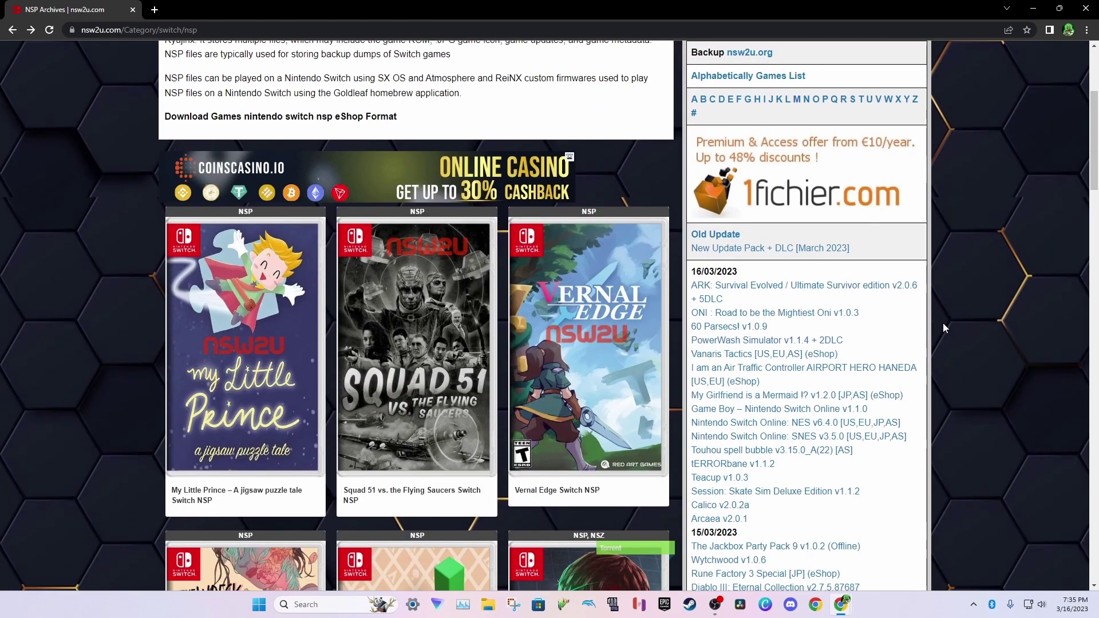
scroll(943, 322, "up", 4)
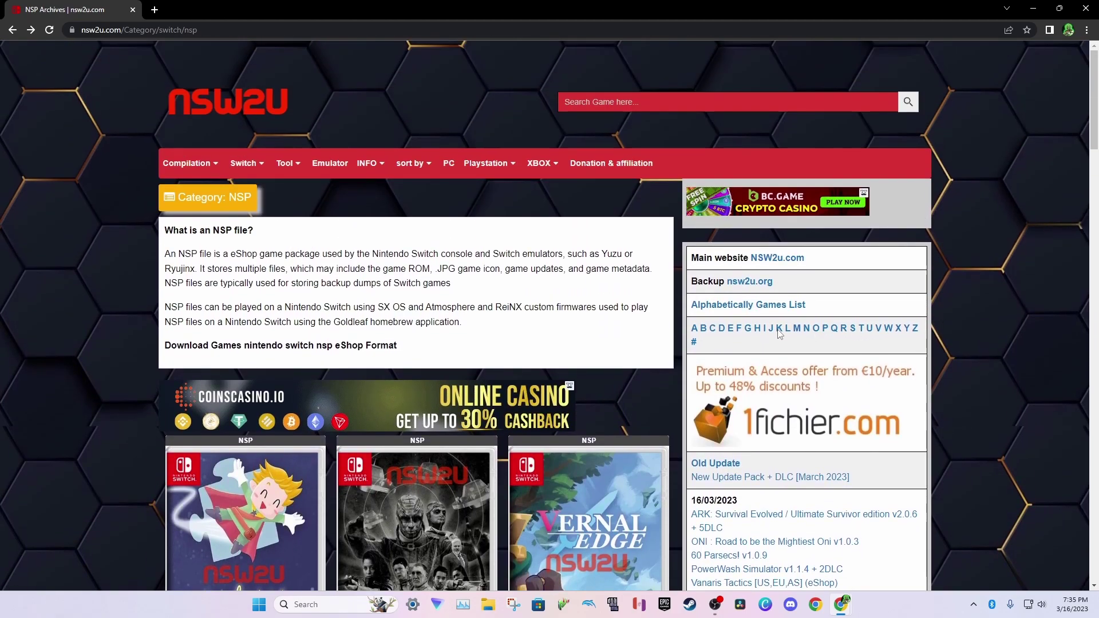
left_click(853, 330)
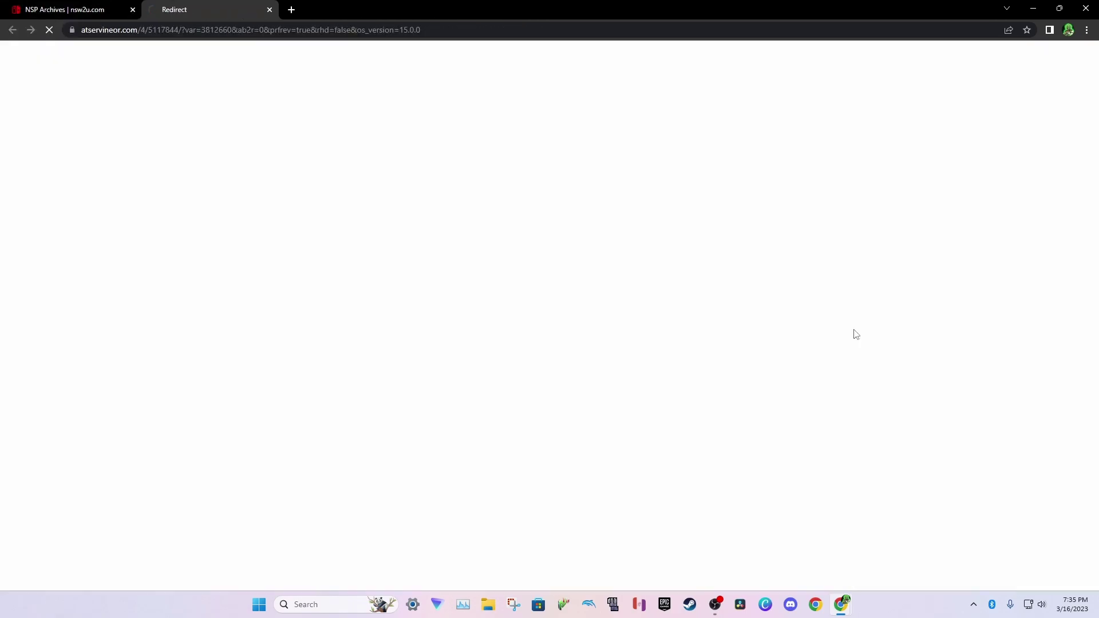
left_click(269, 10)
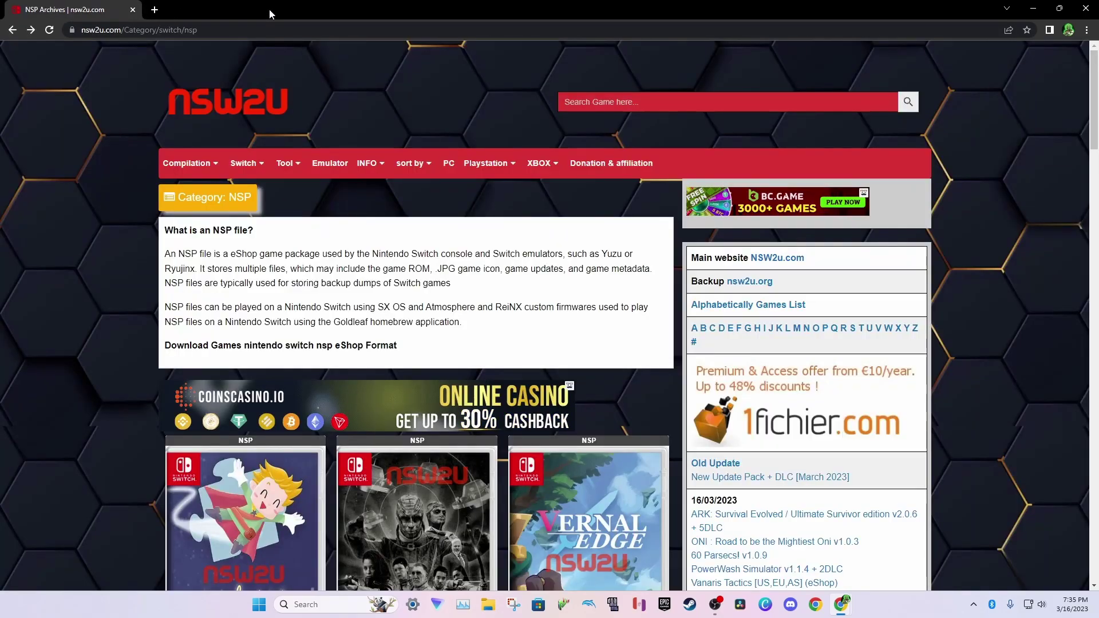
left_click(854, 331)
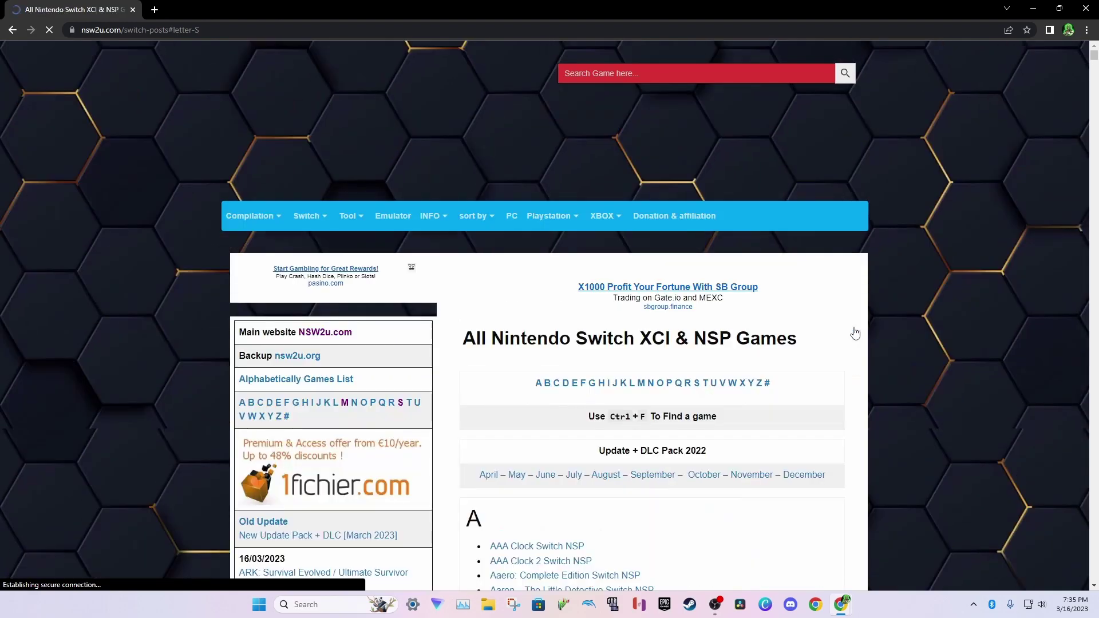
- Find Super Mario 3D World + Bowser's Fury in the games list and open its page, closing the pop-up ad tabs
scroll(813, 331, "down", 6)
scroll(770, 331, "down", 6)
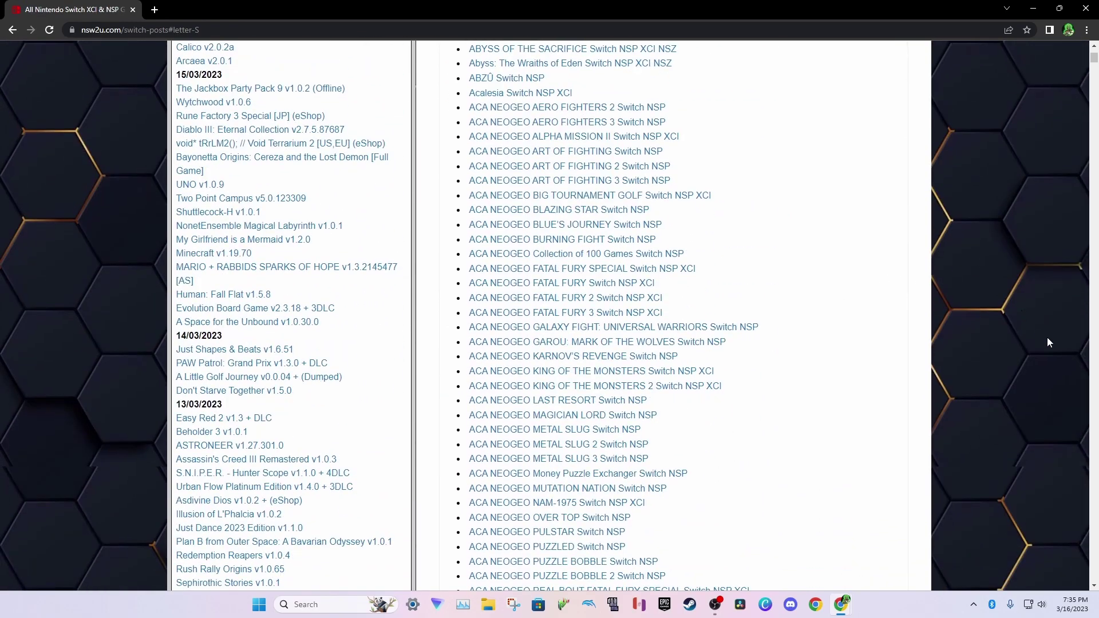
left_click(651, 41)
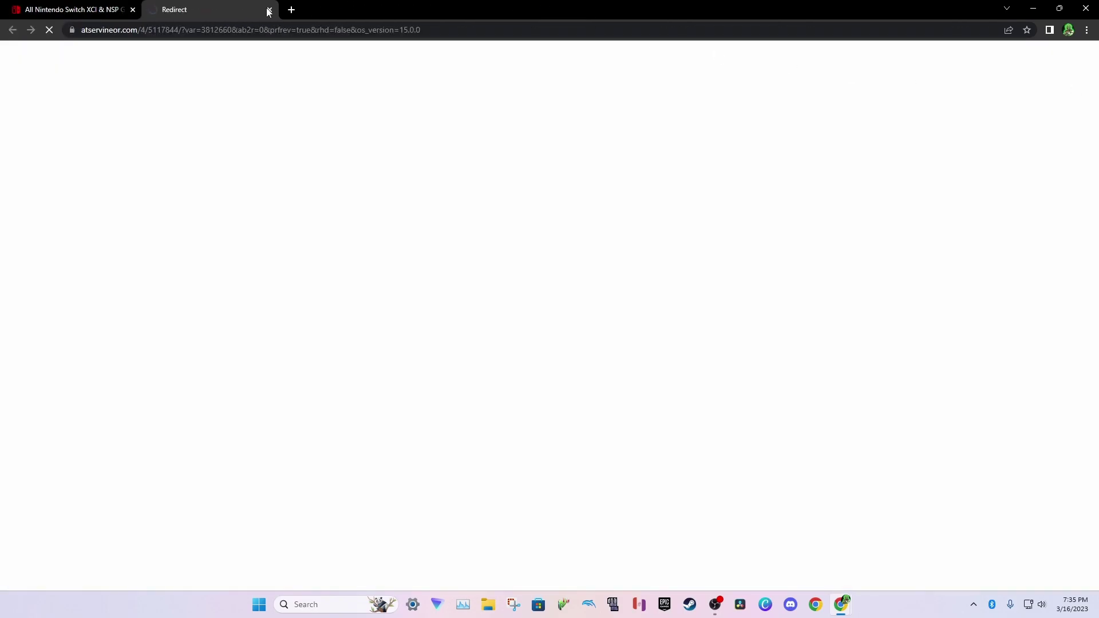
left_click(268, 10)
left_click_drag(1094, 65, 1094, 478)
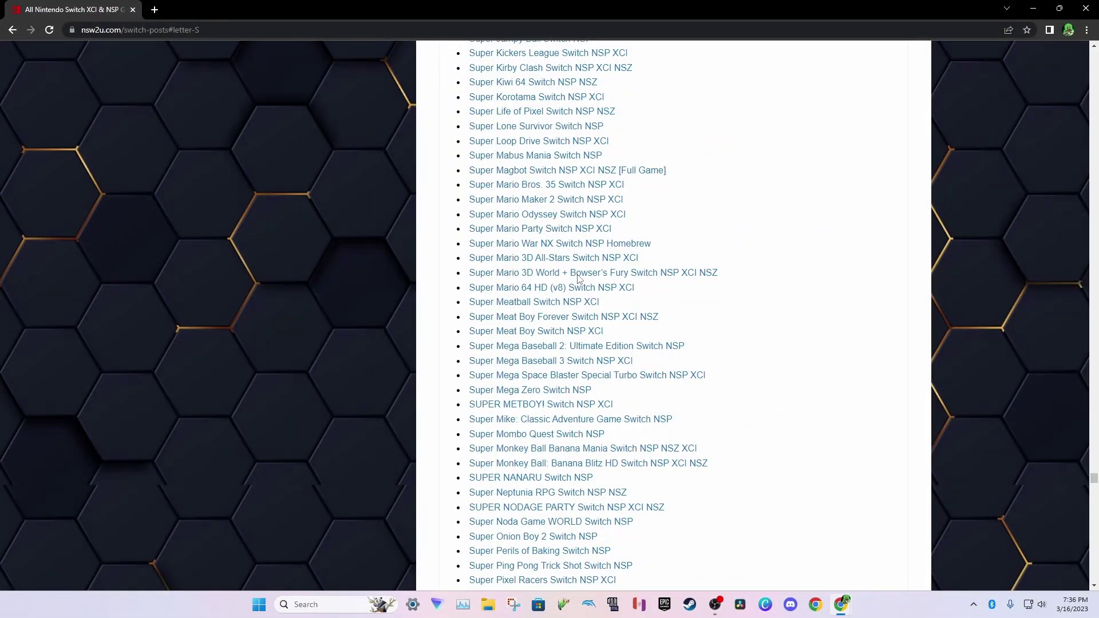
left_click(612, 279)
left_click(267, 10)
left_click(540, 278)
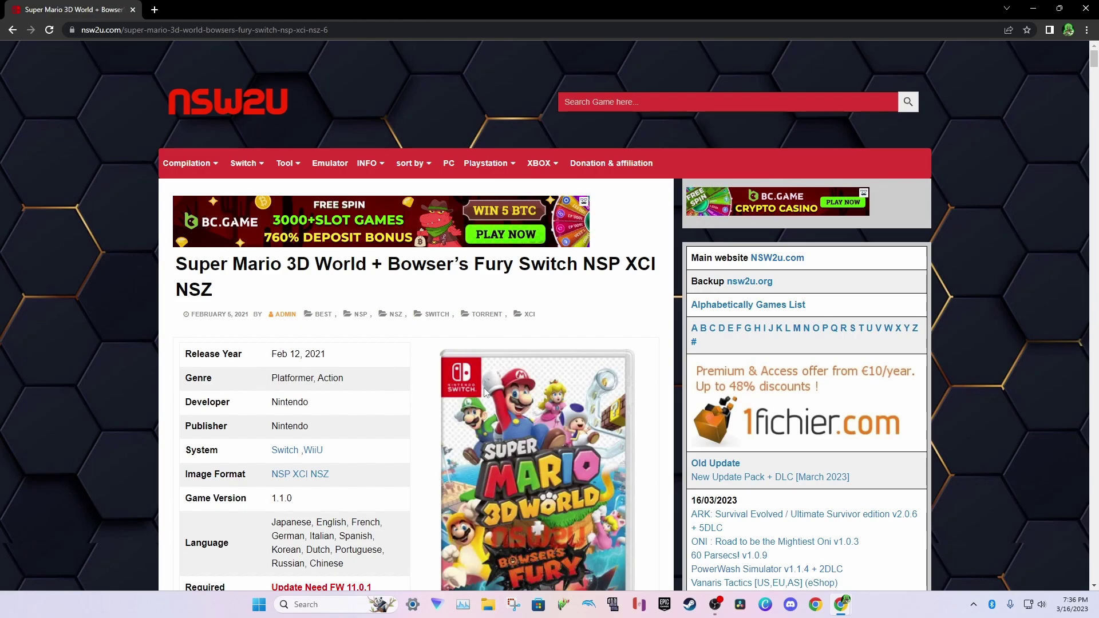
- Follow the MegaUp link for the Base (eShop) NSP of Super Mario 3D World + Bowser's Fury, closing the pop-up ad tab
scroll(442, 365, "down", 4)
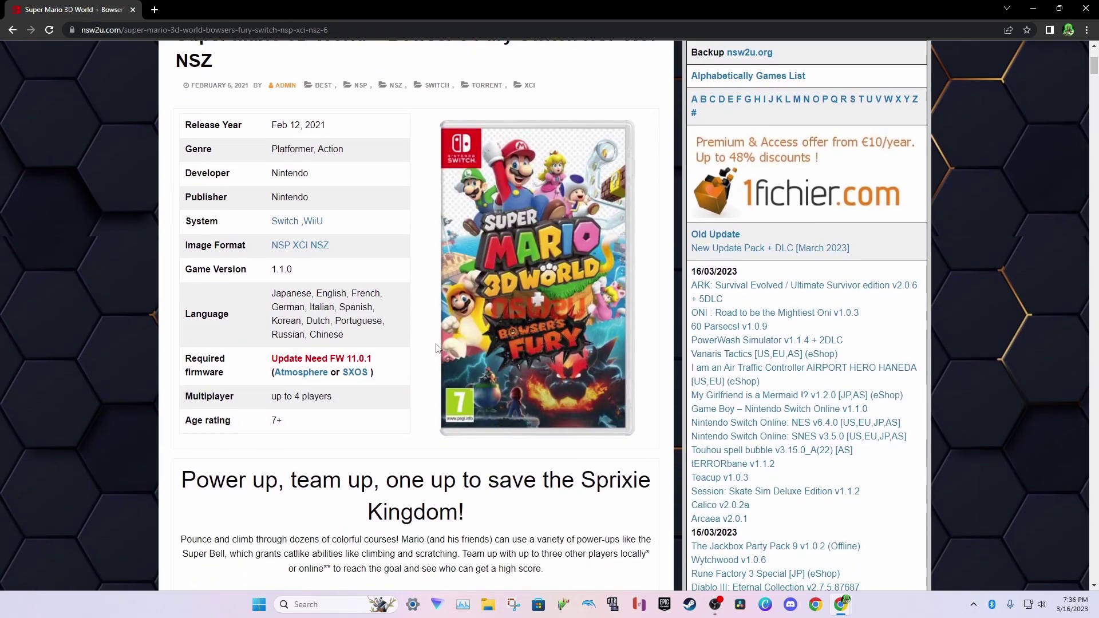
scroll(436, 348, "down", 15)
scroll(459, 343, "down", 3)
scroll(441, 229, "up", 2)
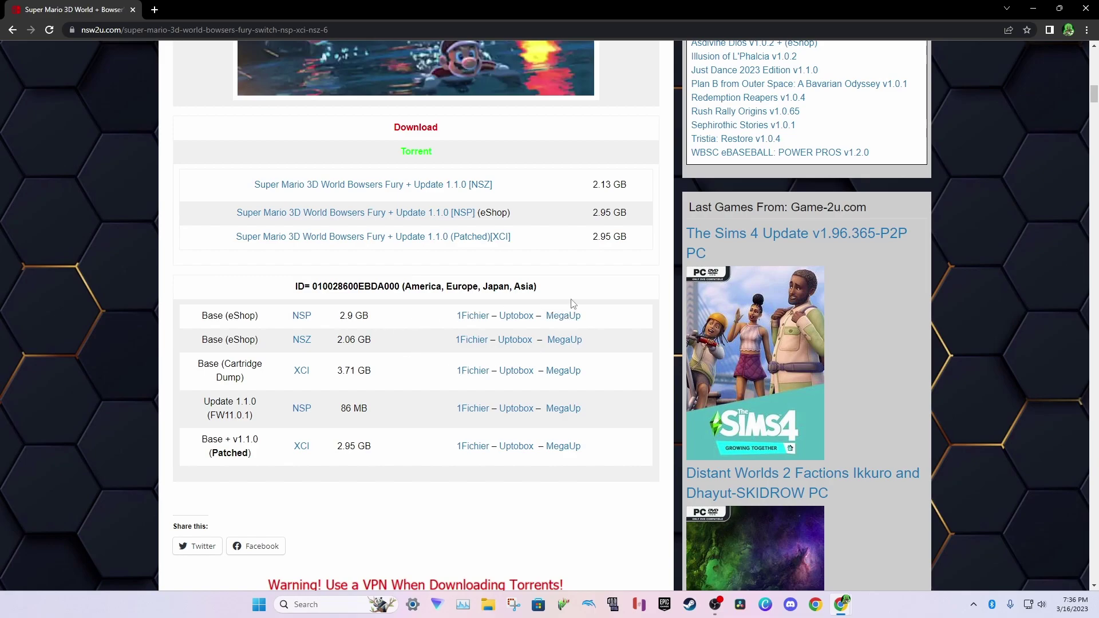
left_click(566, 318)
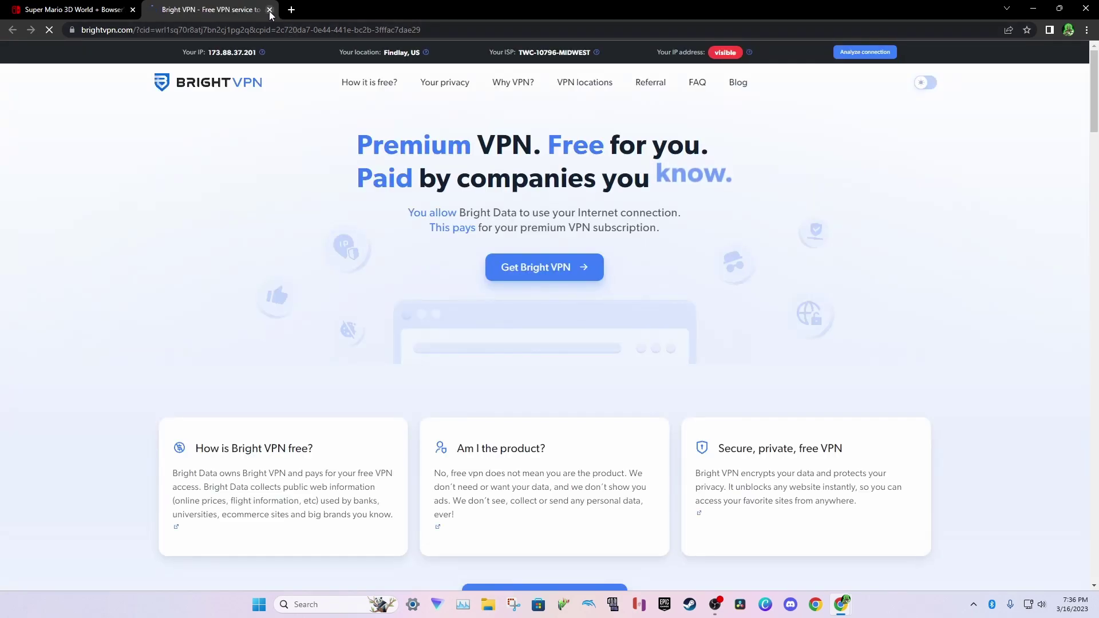
left_click(269, 10)
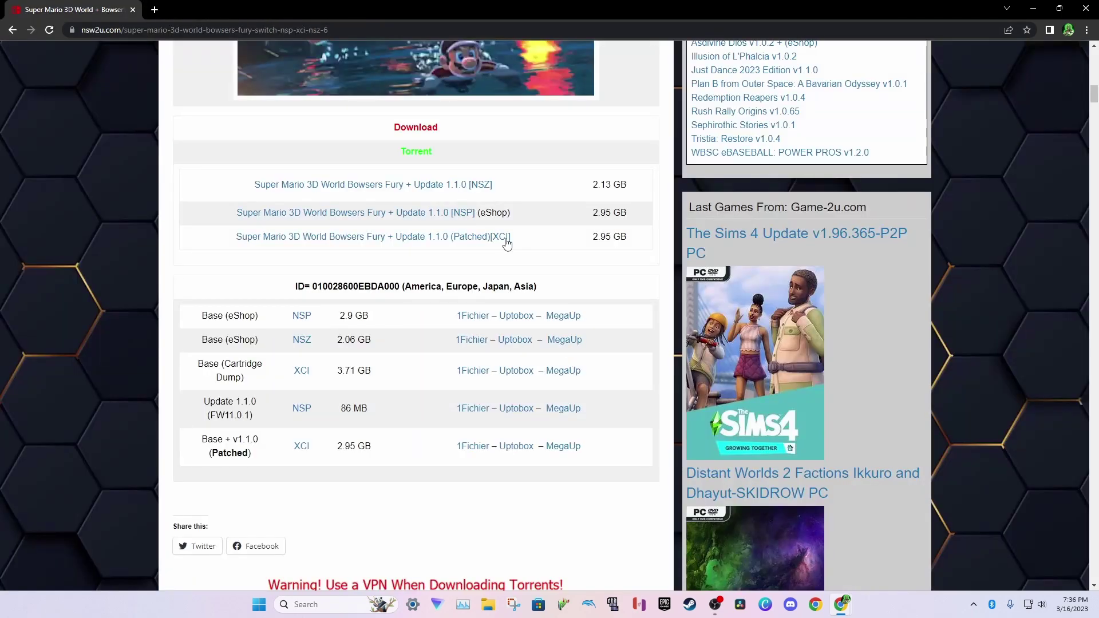
left_click(562, 319)
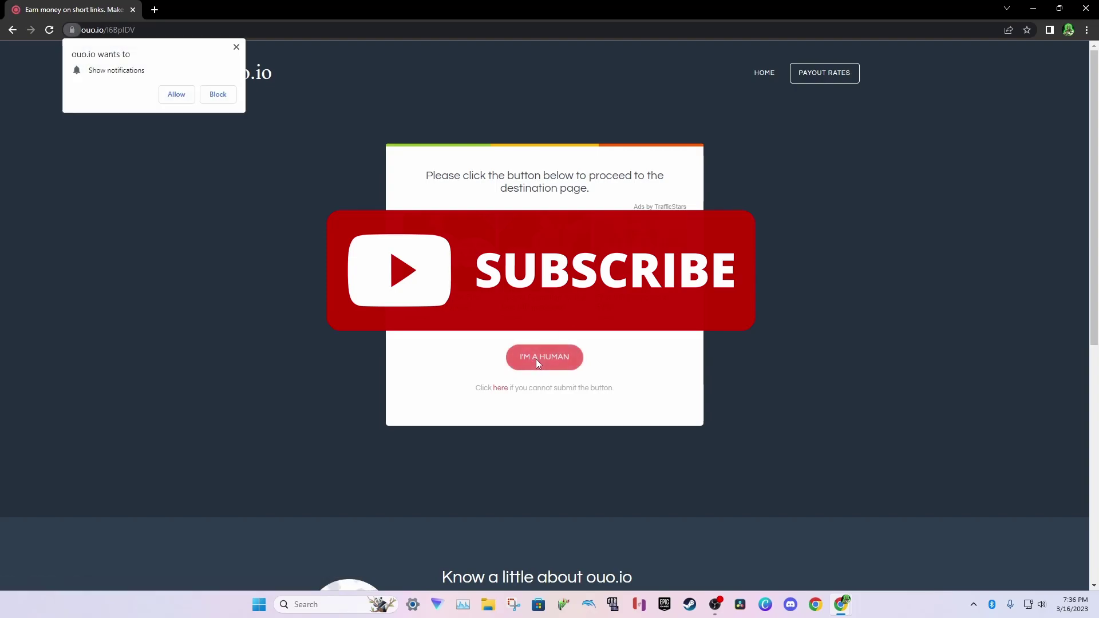
- Dismiss the notification request on ouo.io, submit the human check and close the pop-up ad tab
left_click(235, 47)
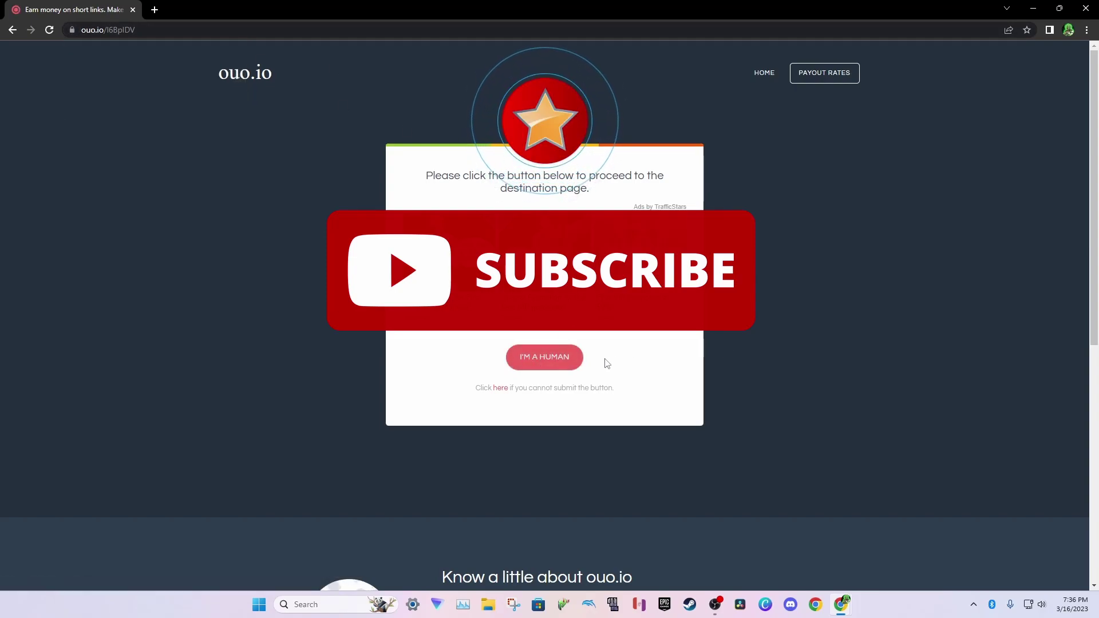
left_click(543, 358)
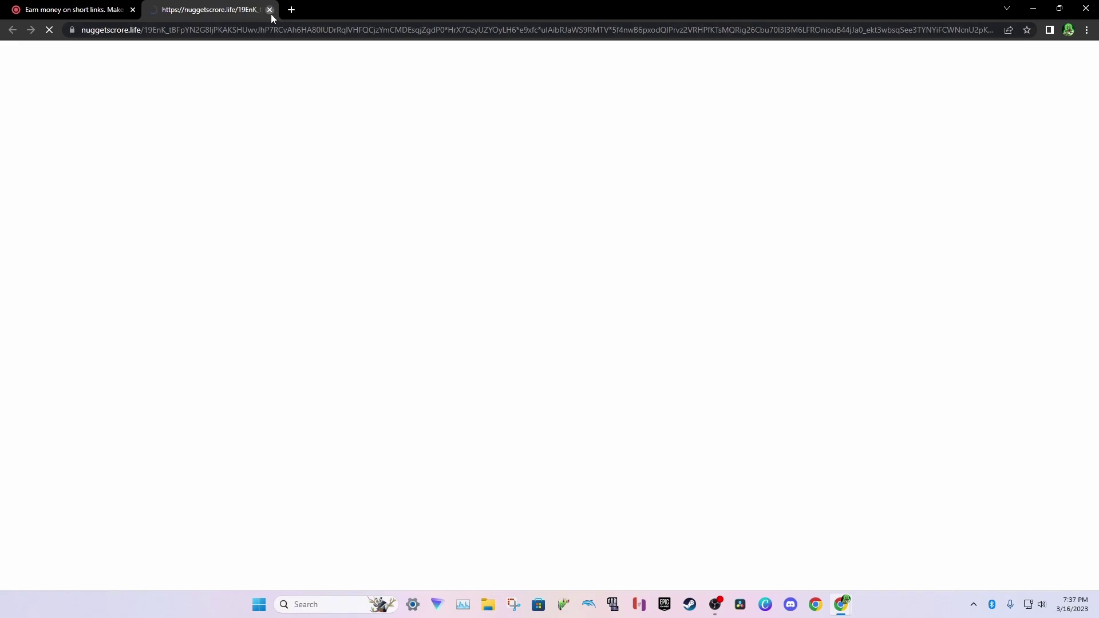
left_click(269, 11)
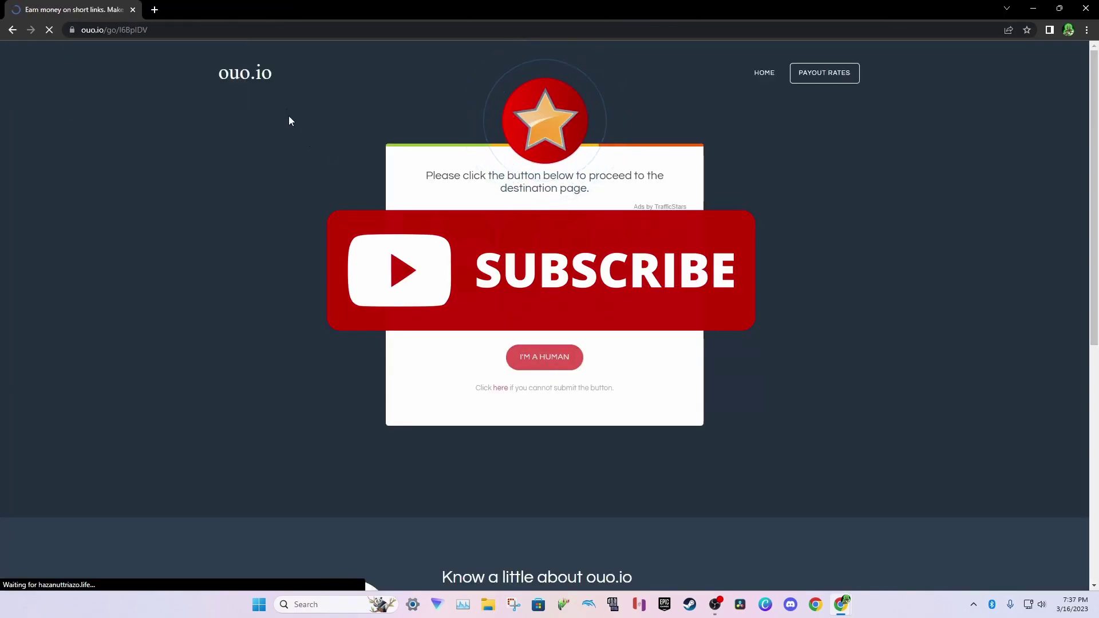